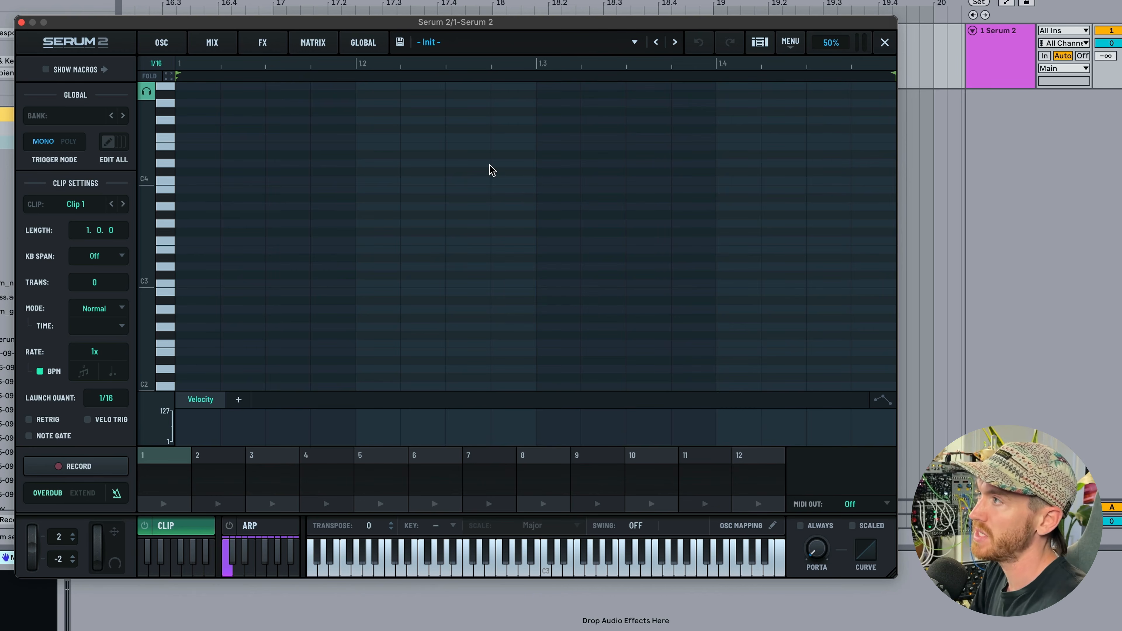
Place notes C3 at 1.1.1, D#3 at 1.1.4, G#3 at 1.2.3 and G3 at 1.3.1 in Clip 1, and launch the clip.
click(182, 530)
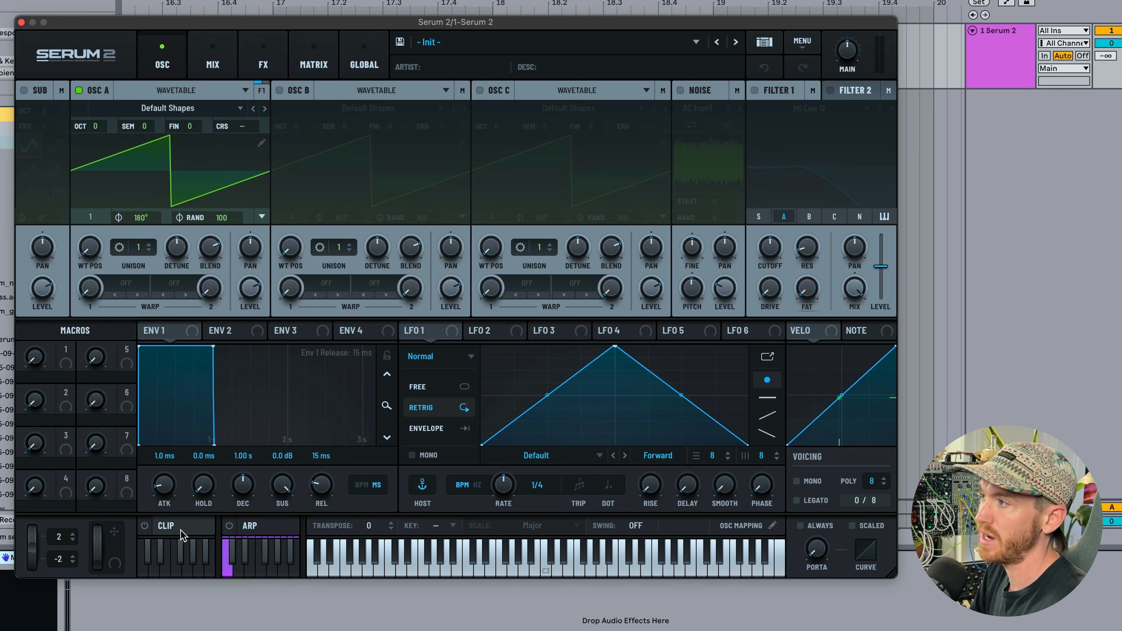
click(182, 533)
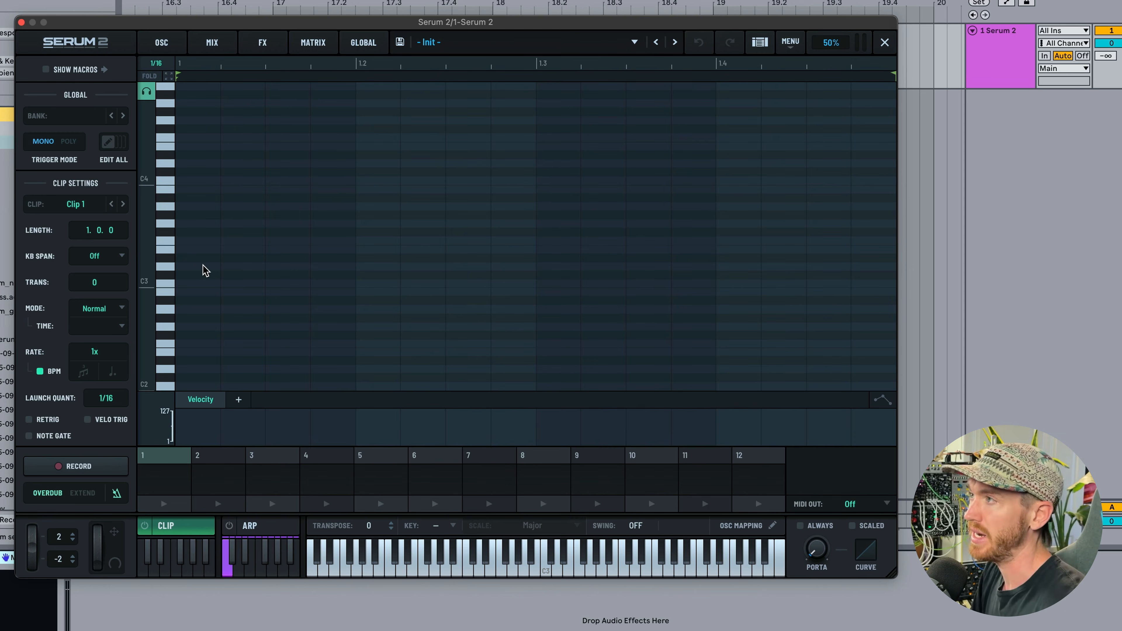
click(201, 283)
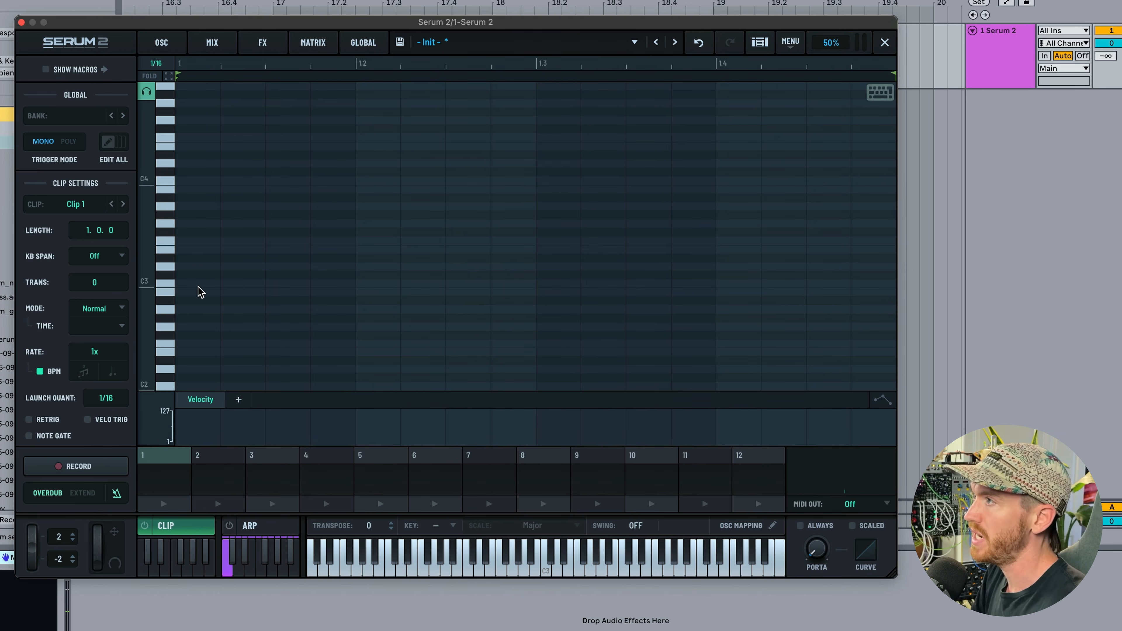
click(197, 284)
click(321, 258)
click(471, 216)
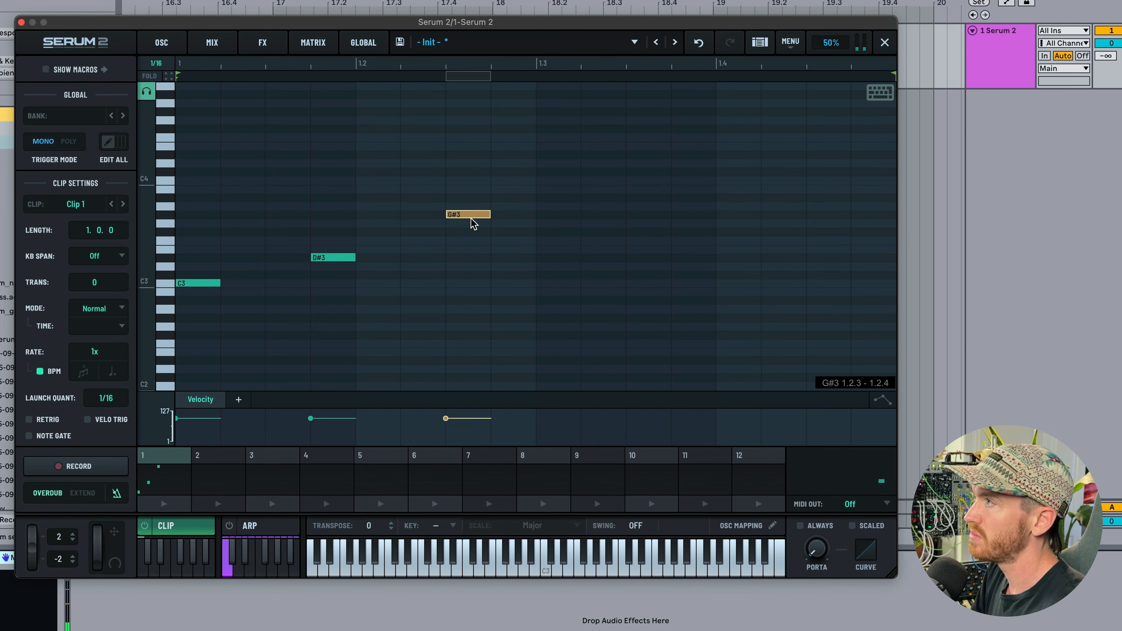
click(570, 223)
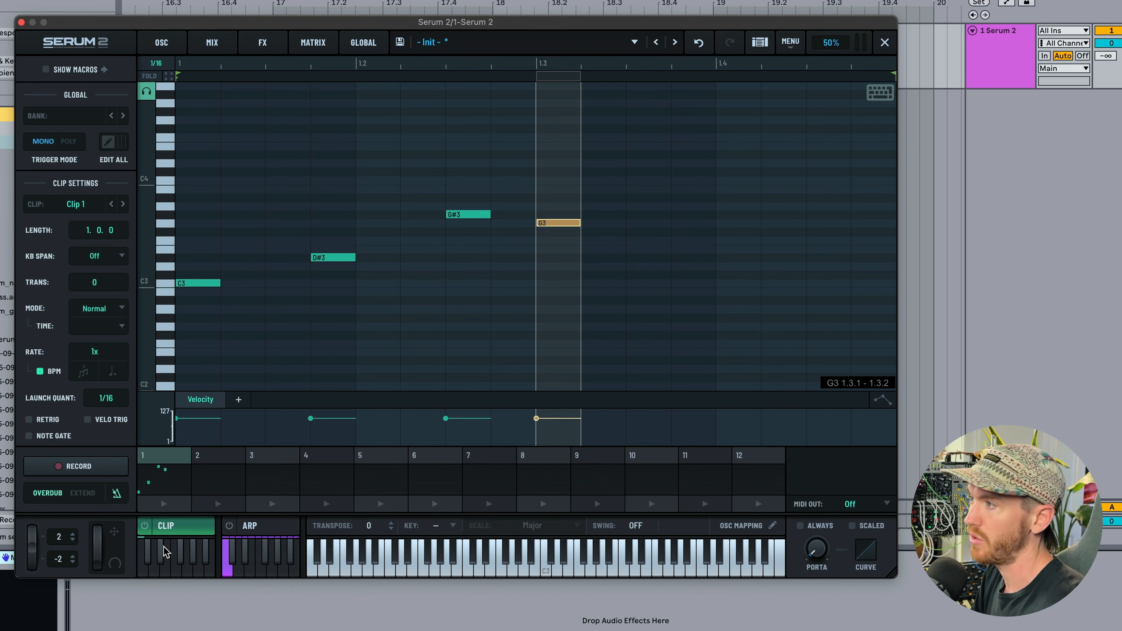
click(164, 504)
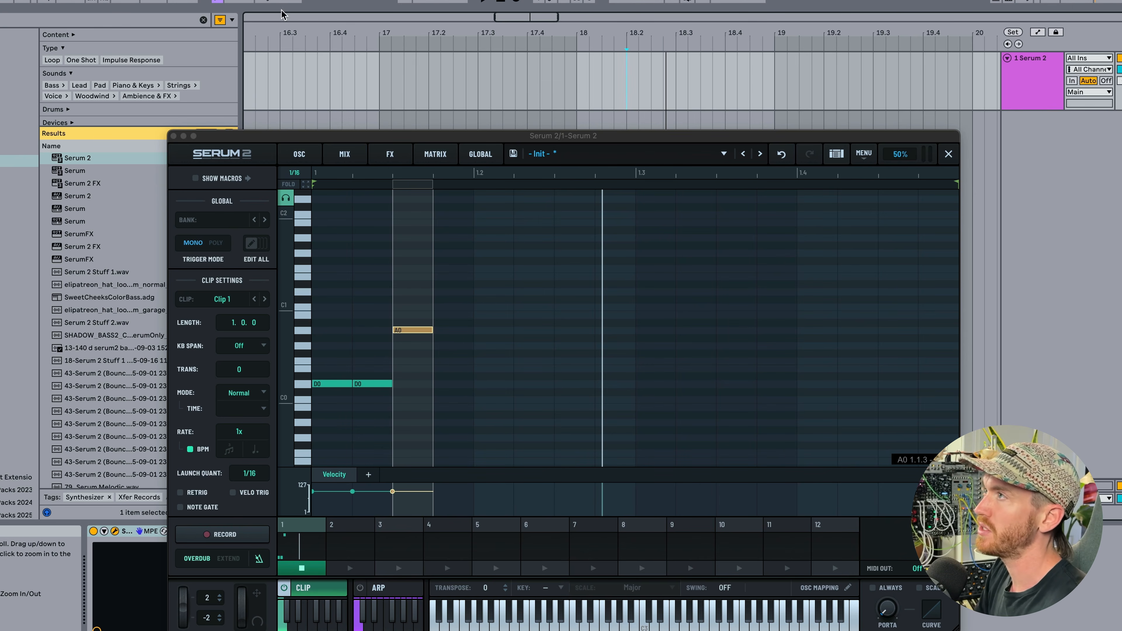
click(614, 91)
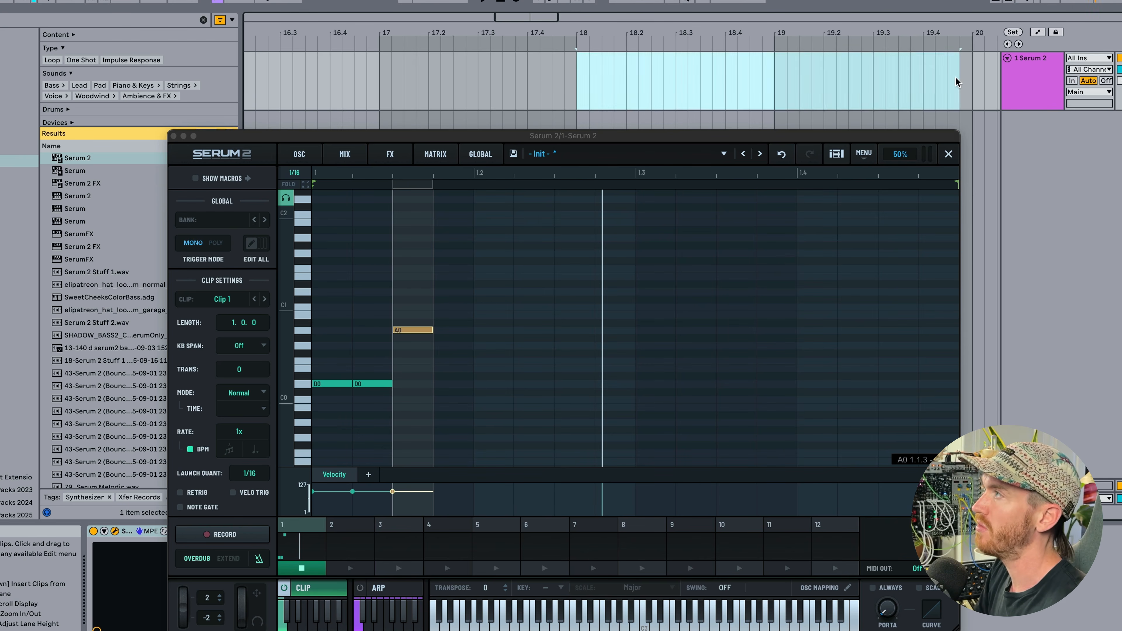
click(584, 83)
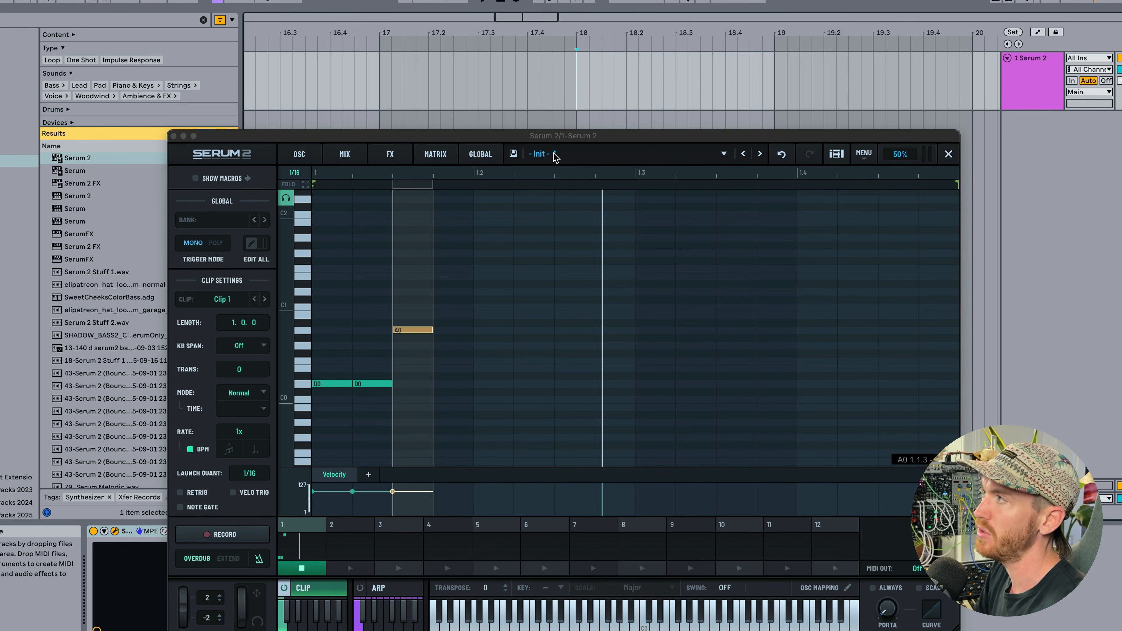
click(588, 73)
click(385, 89)
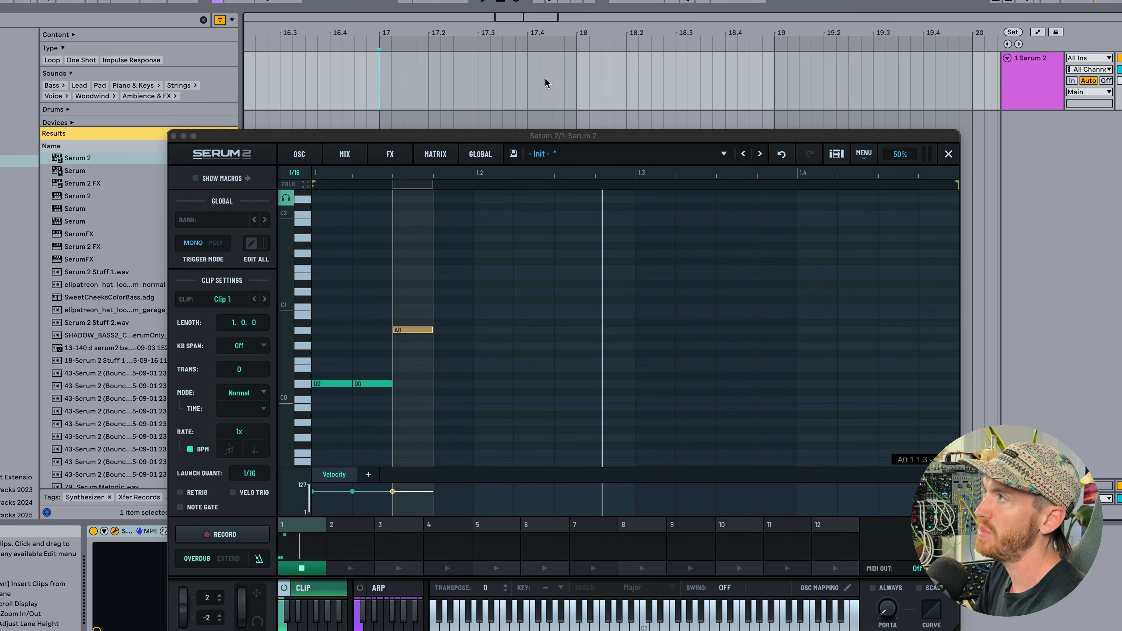
Continue the Clip 1 bassline from 1.1.4 with consecutive sixteenth notes D0, D0, A#0, D0, D0, A0, D0, D0.
drag(307, 381, 307, 321)
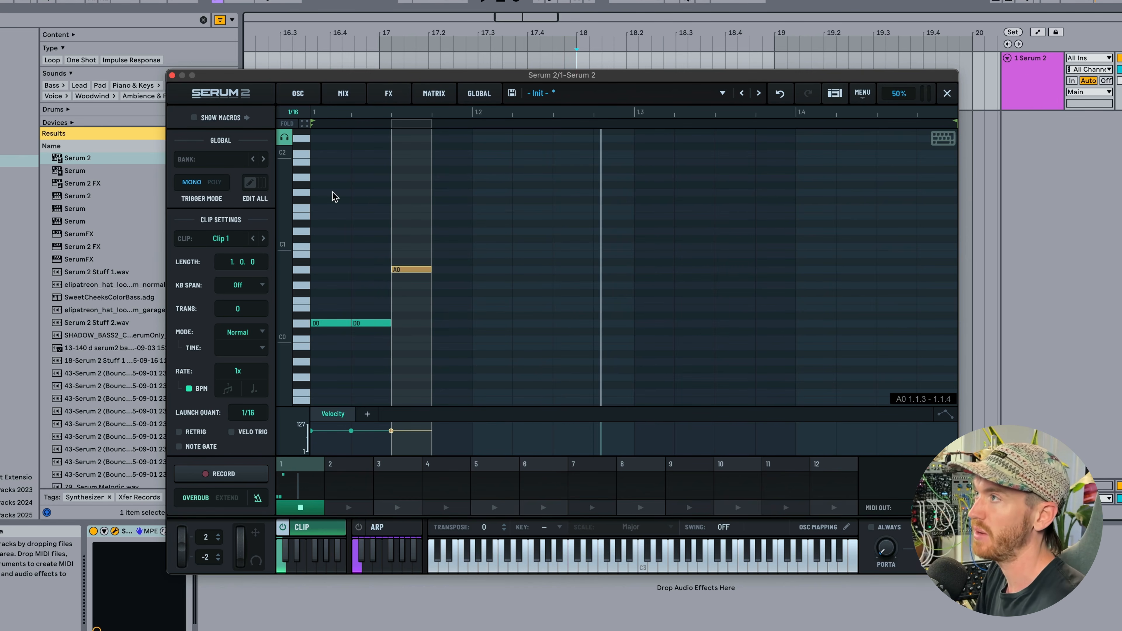
double_click(451, 323)
double_click(491, 323)
double_click(532, 261)
double_click(574, 323)
double_click(614, 323)
double_click(655, 269)
double_click(695, 324)
double_click(735, 323)
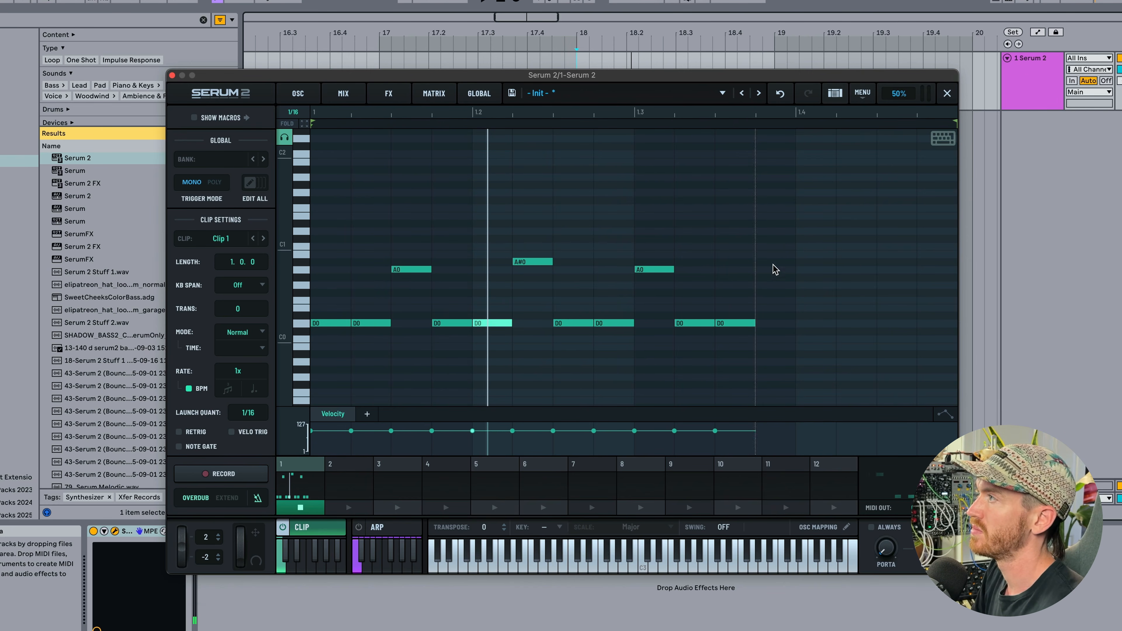
Complete the bar from 1.3.4 with D1, D0 and A#0 sixteenths and a longer A0 note from 1.4.3 to 2.1.1.
double_click(936, 233)
click(858, 323)
drag(858, 323, 858, 239)
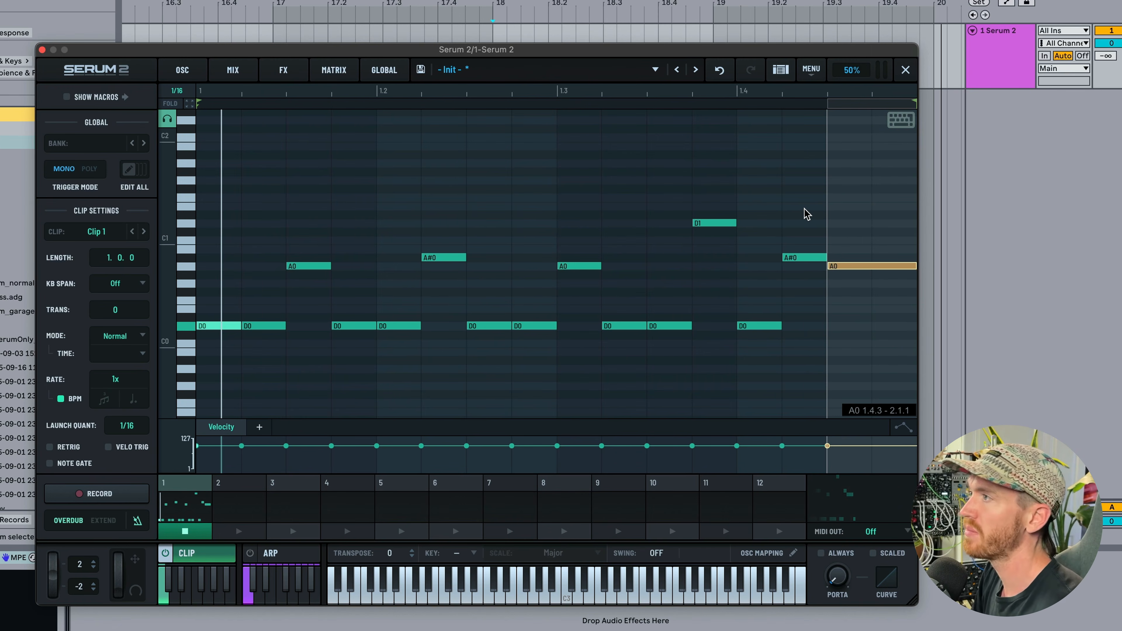
double_click(573, 266)
click(719, 72)
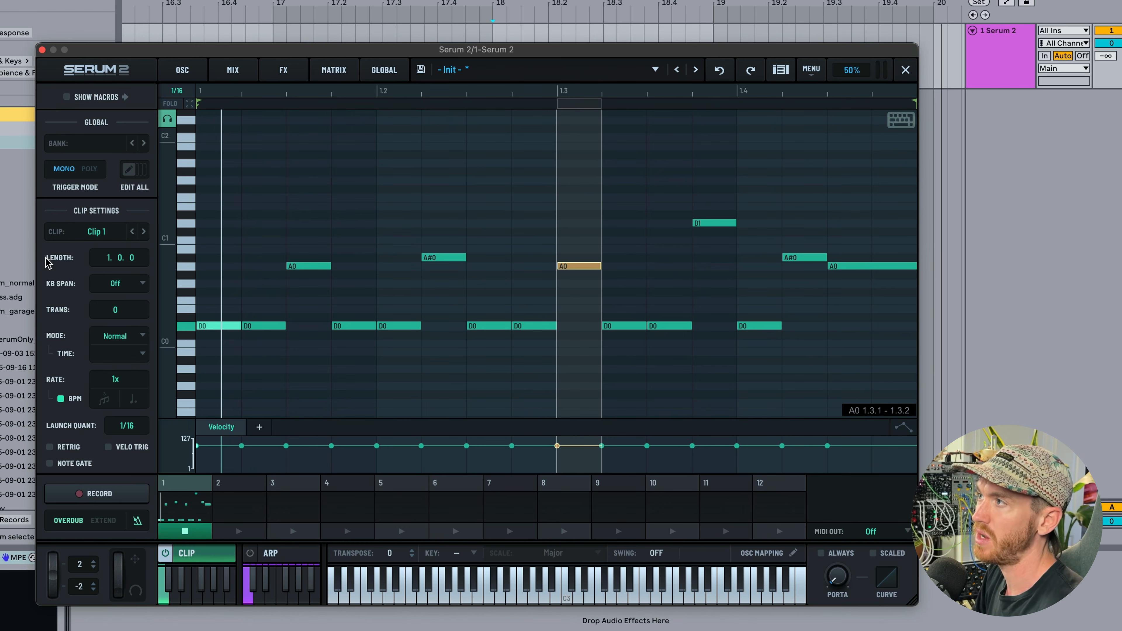
Set the length of Clip 1 to 2 bars.
double_click(108, 262)
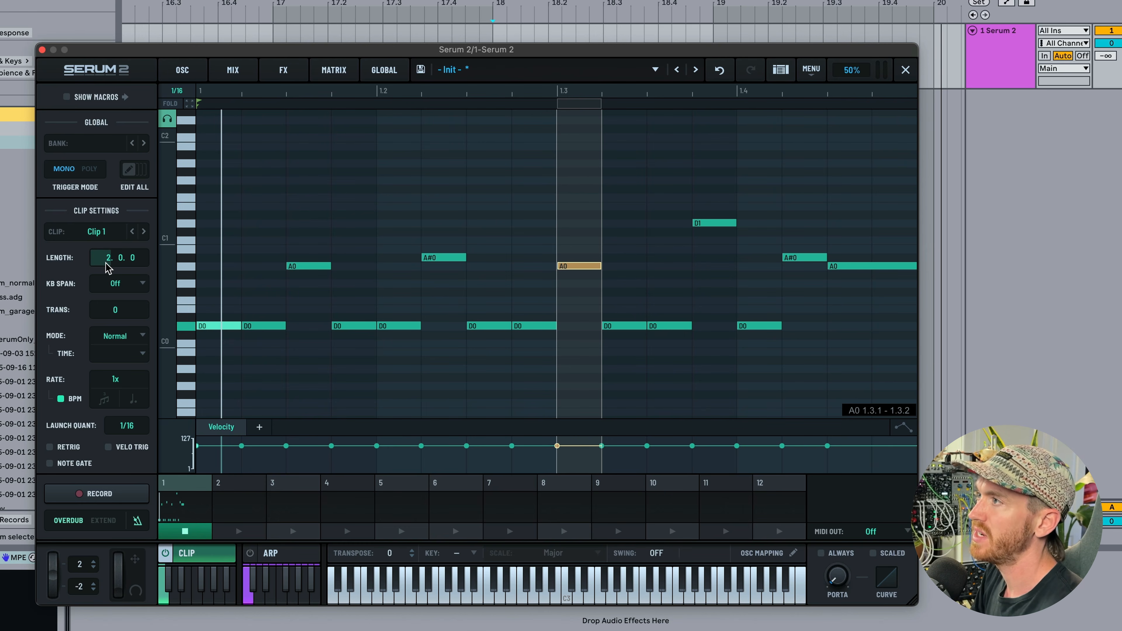
text(2)
key(Return)
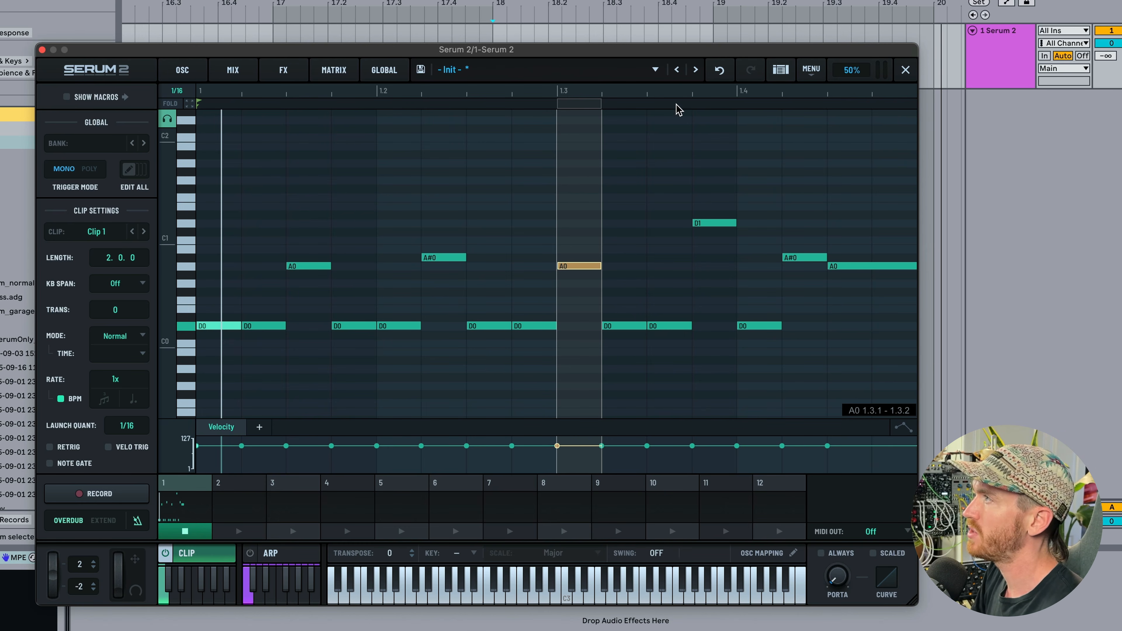
Duplicate all notes of the first bar into the second bar of the clip.
scroll(604, 153, right, 10)
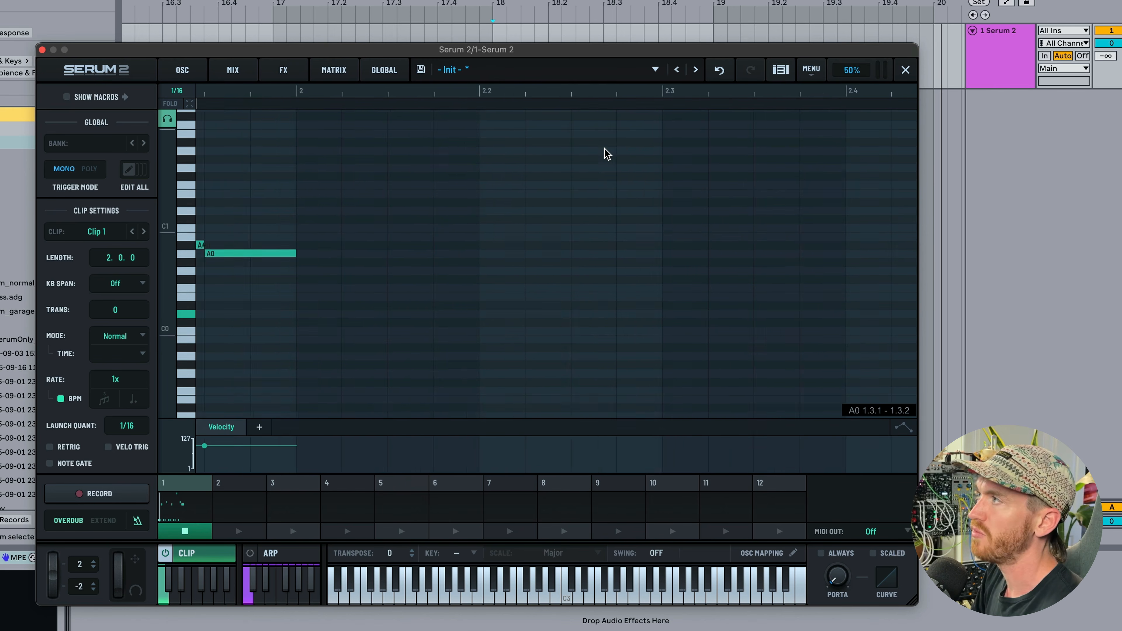
scroll(605, 153, left, 10)
scroll(604, 153, down, 10)
scroll(604, 151, up, 8)
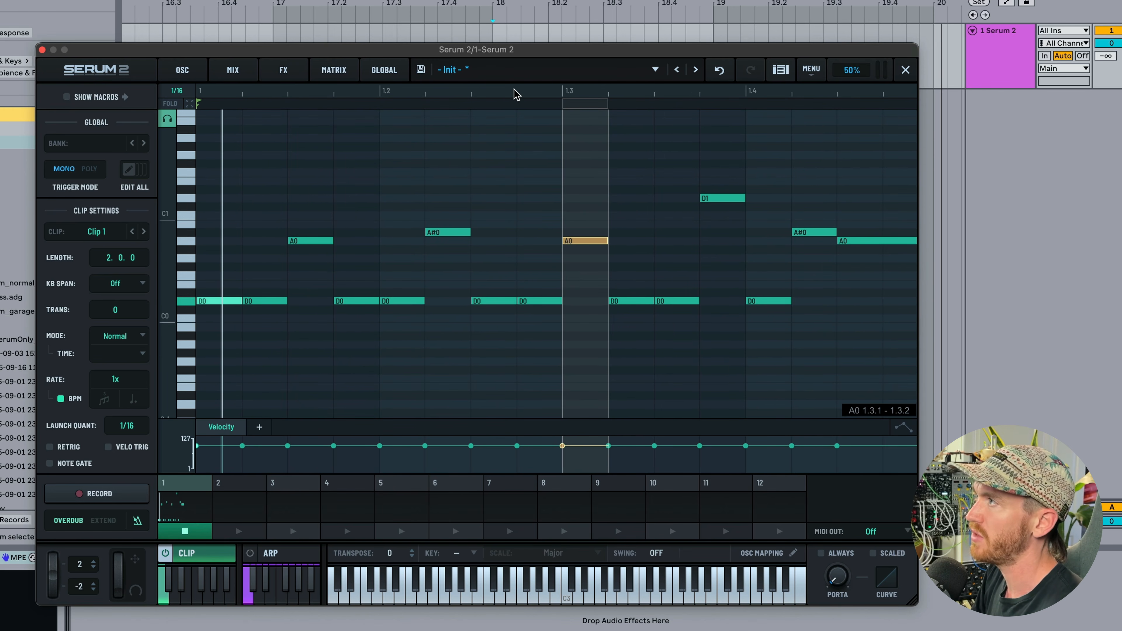
drag(513, 102, 510, 23)
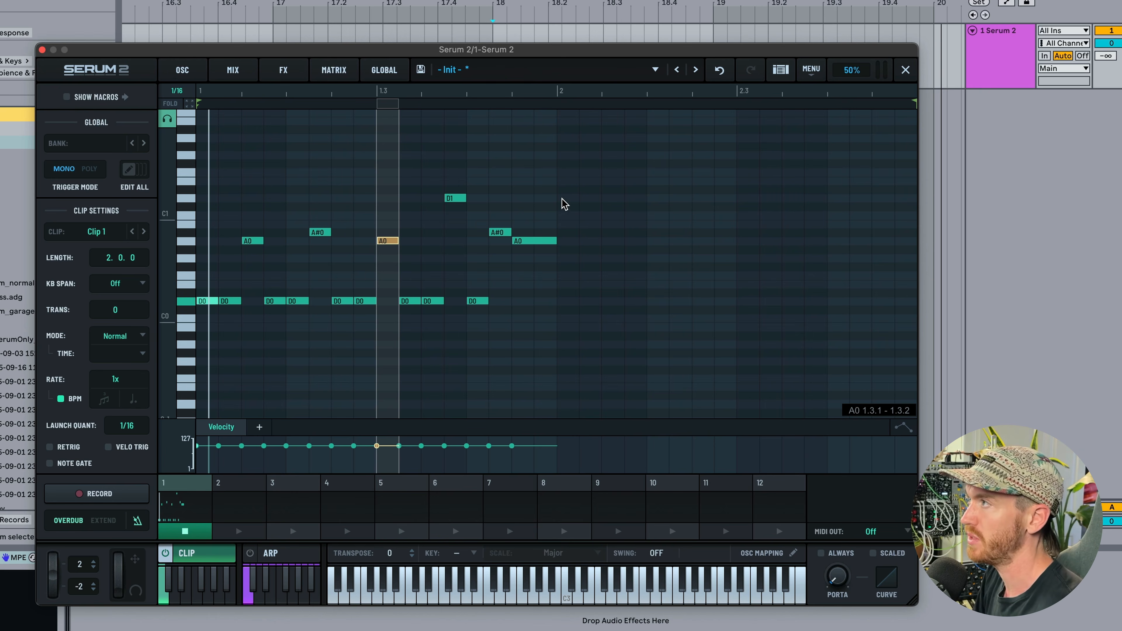
drag(551, 189, 223, 310)
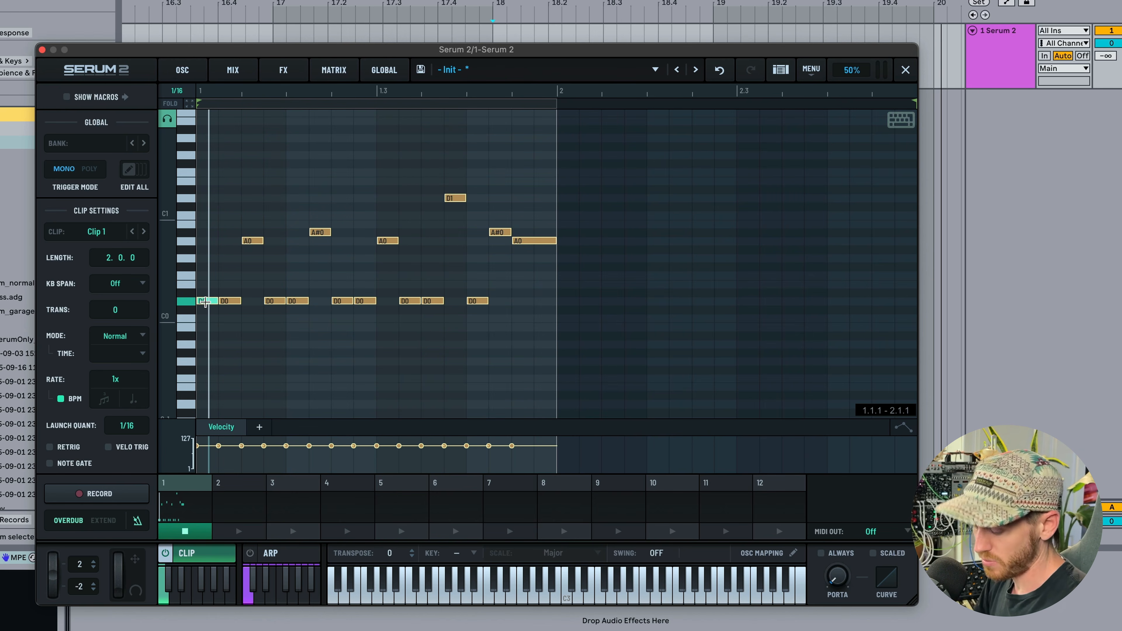
key(super+d)
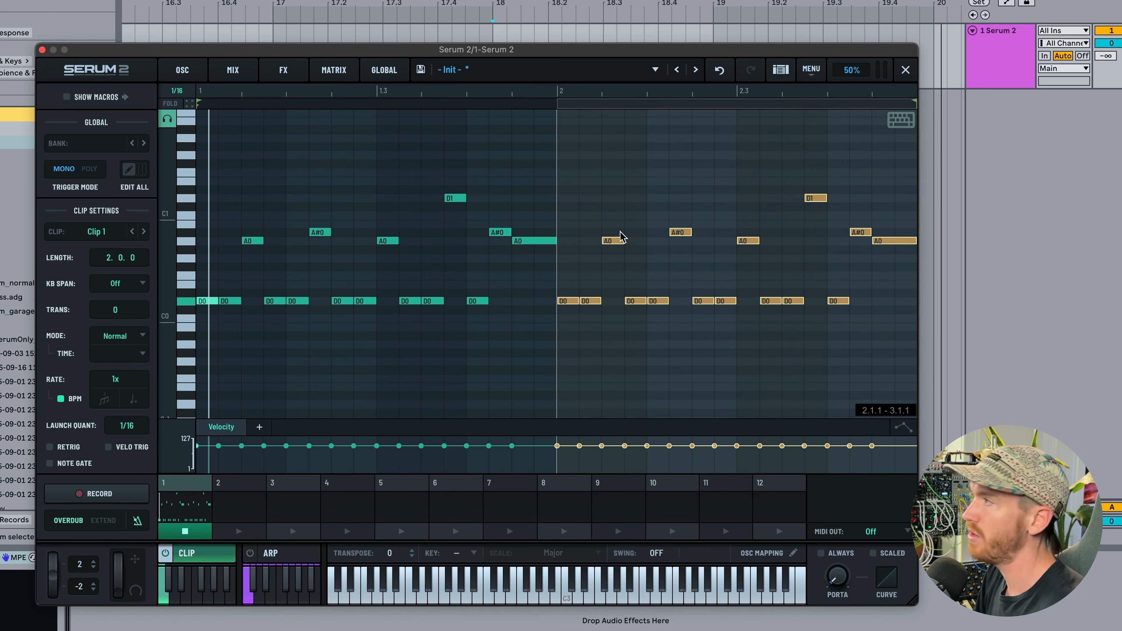
click(588, 229)
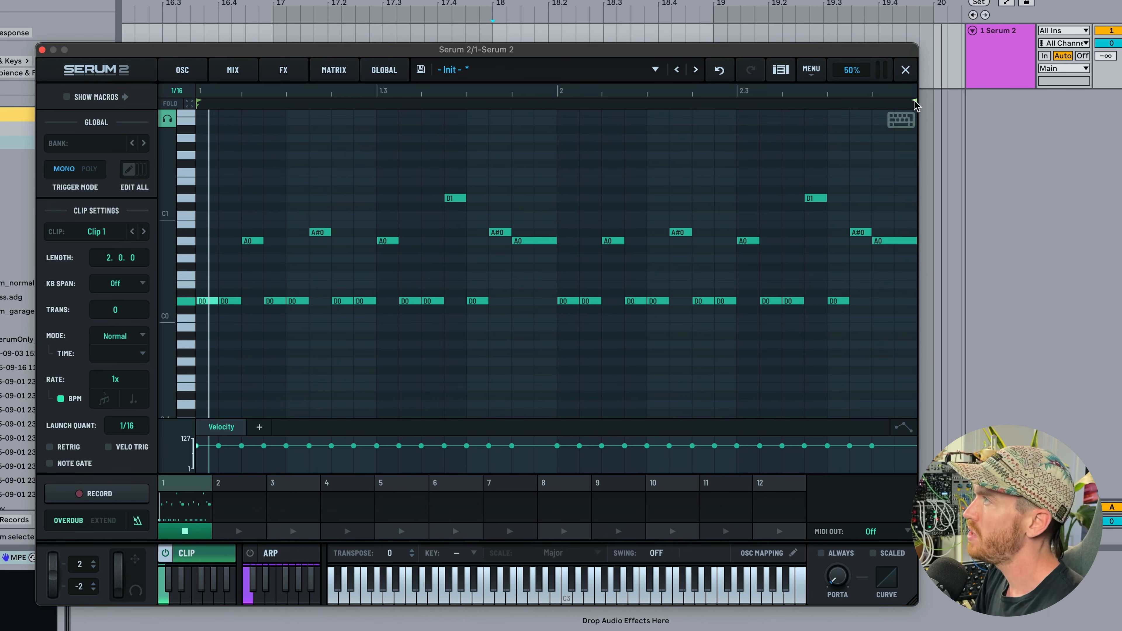
Shorten the clip's loop to 0.3.0 and start playback from bar 18 of the arrangement.
drag(914, 102, 467, 128)
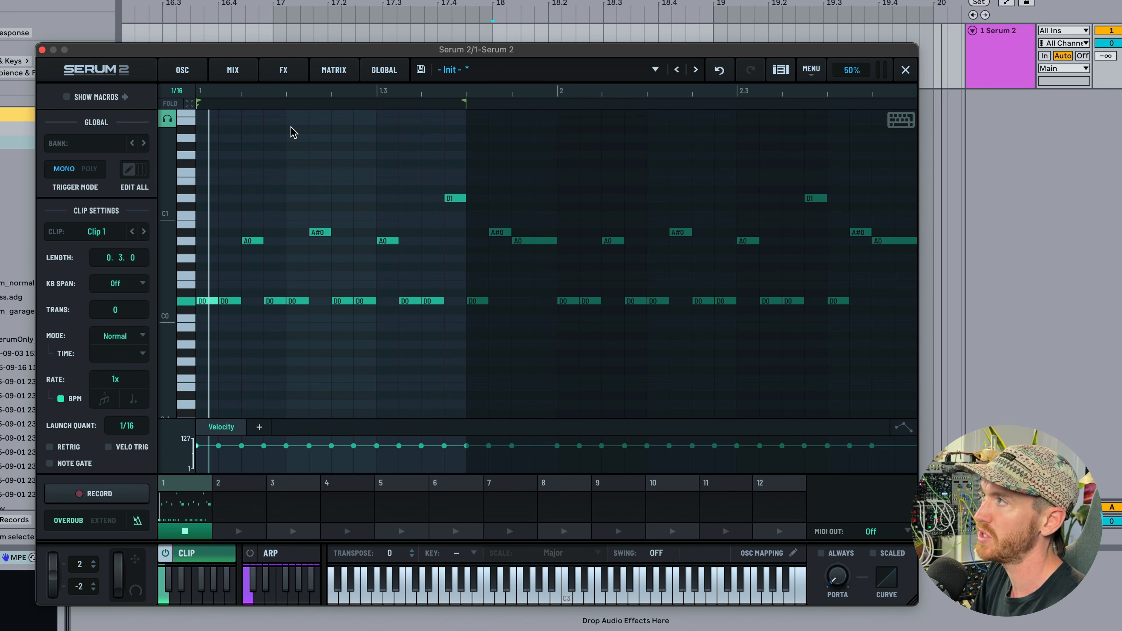
click(493, 34)
key(space)
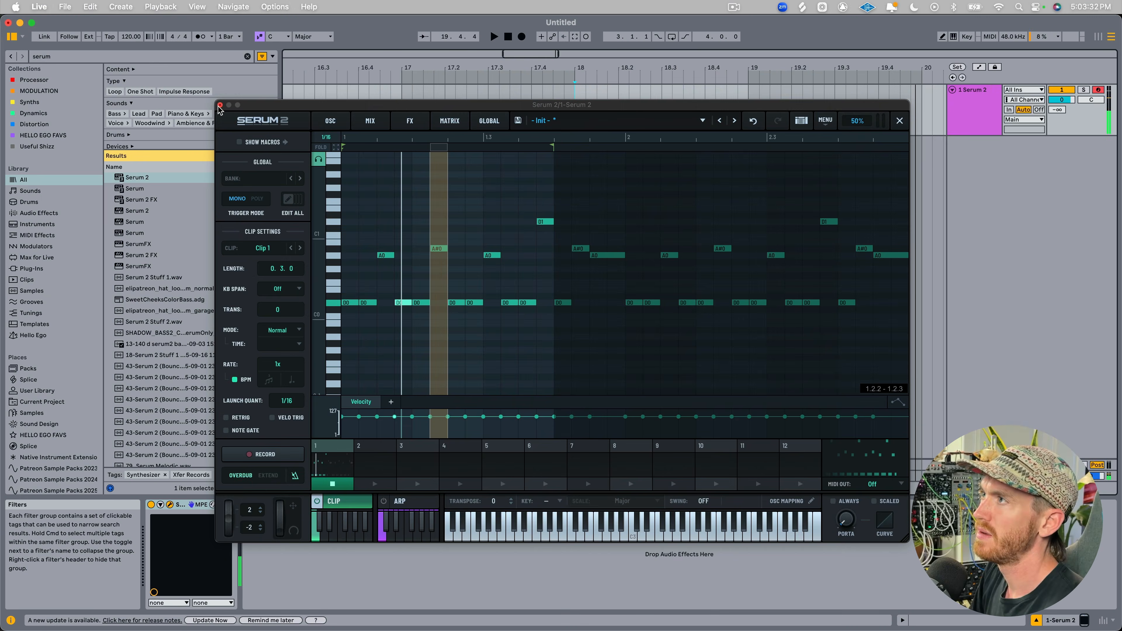
Hide the plug-in window and insert a new audio track in the arrangement.
key(super+alt+p)
key(super+t)
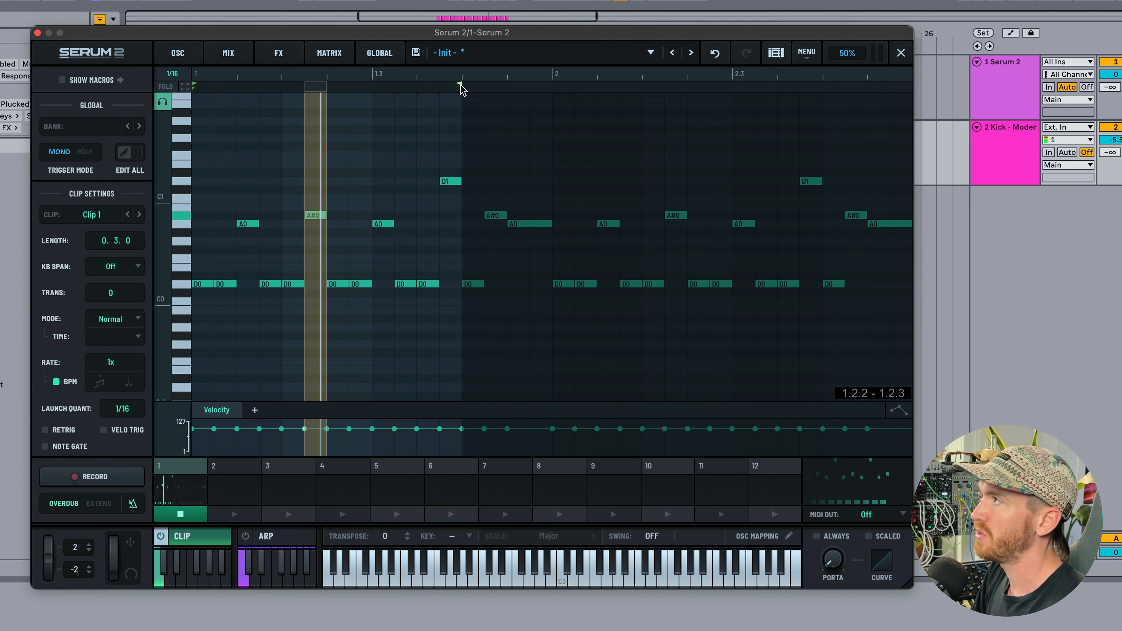
Shorten the clip's loop to 0.0.3, and extend it to one full bar (1.0.0).
mouse_move(459, 85)
mouse_down()
mouse_move(234, 85)
mouse_move(268, 91)
mouse_up()
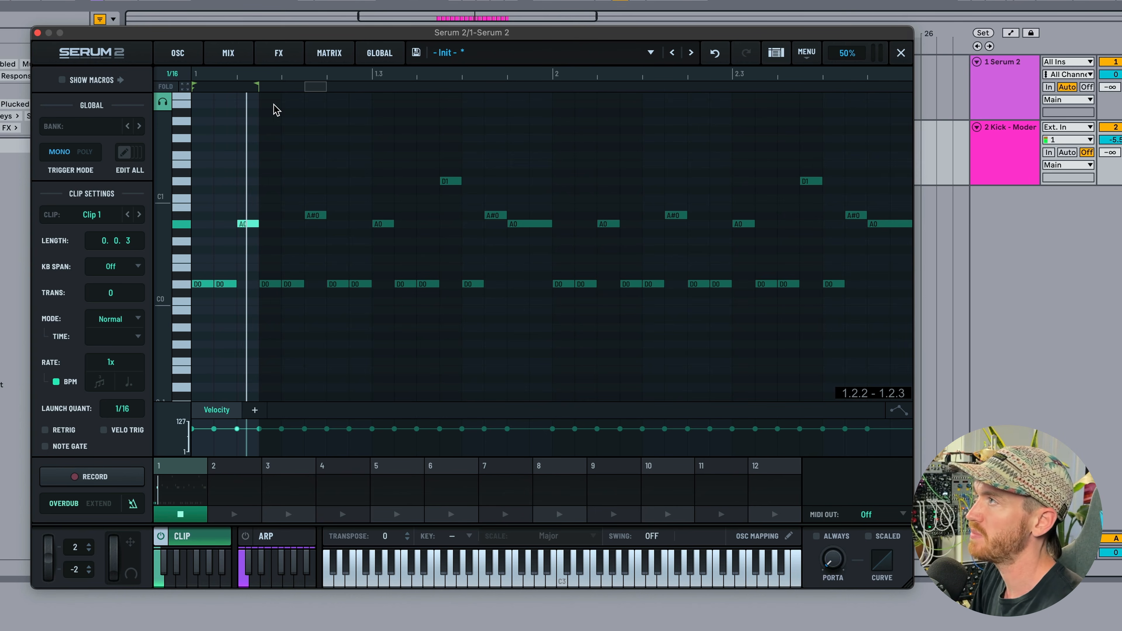
drag(257, 85, 552, 85)
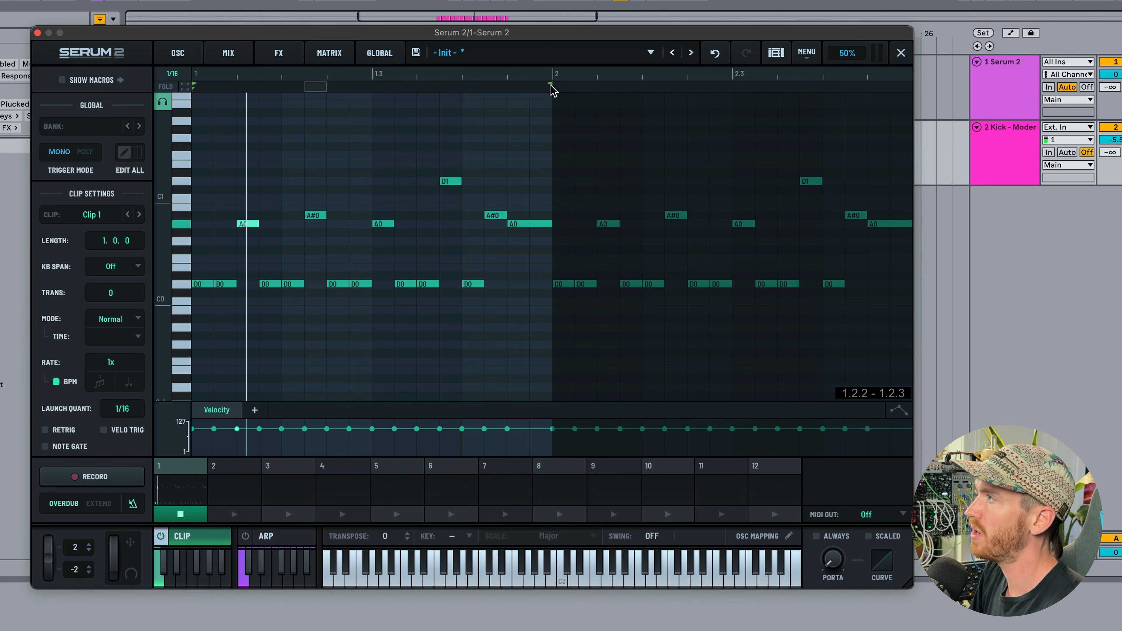
Add an Expr X expression lane to the clip and give its first notes varying positive and negative values.
click(255, 411)
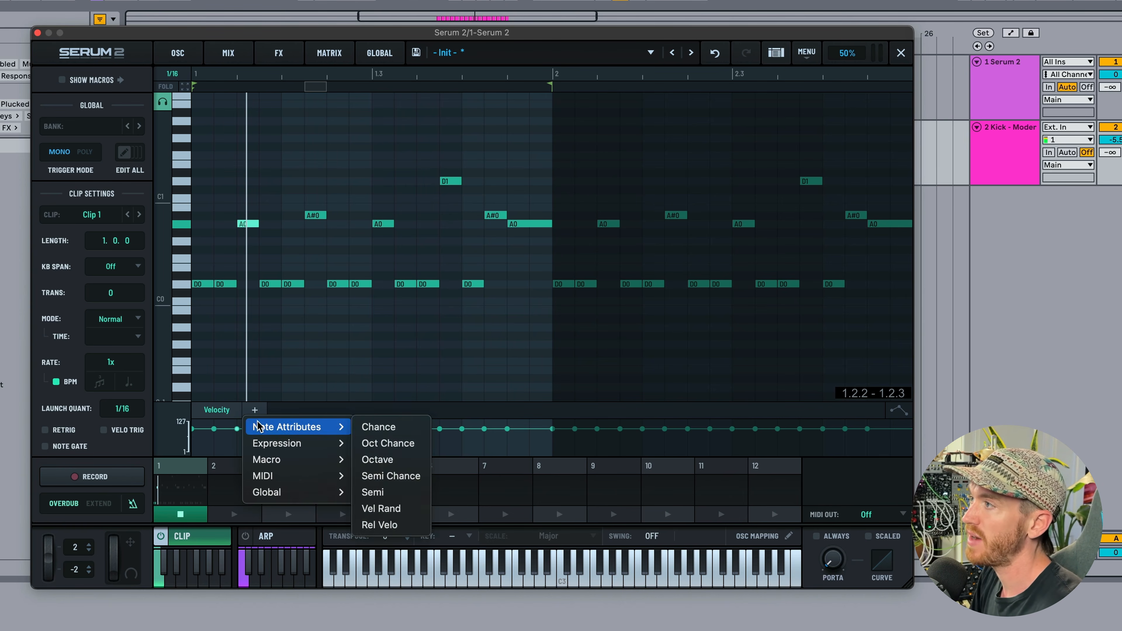
mouse_move(301, 444)
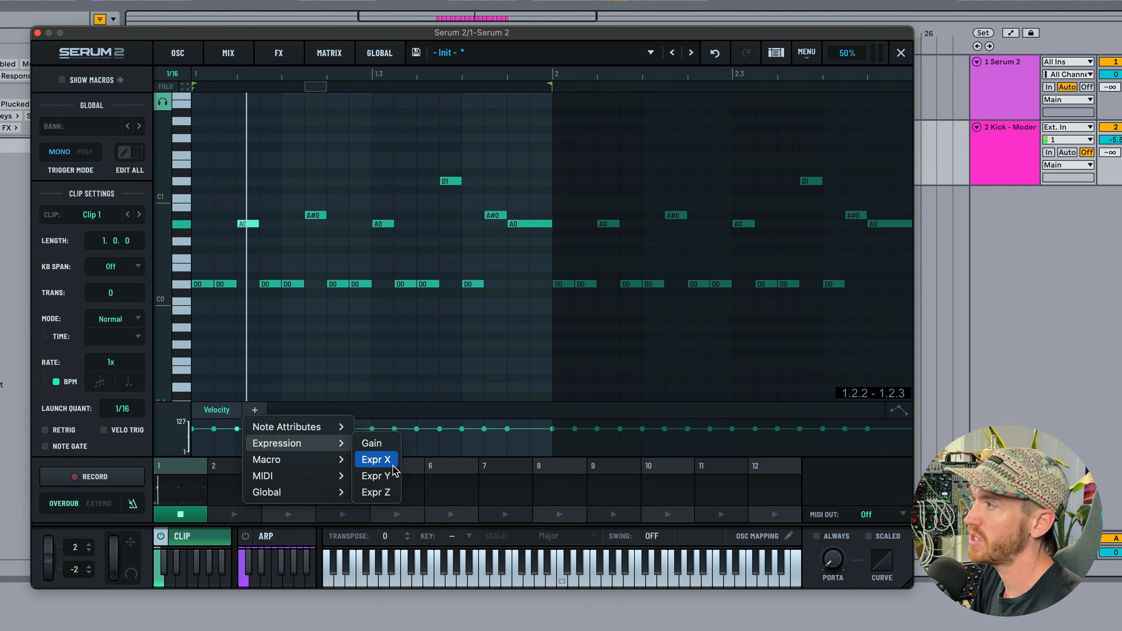
click(375, 460)
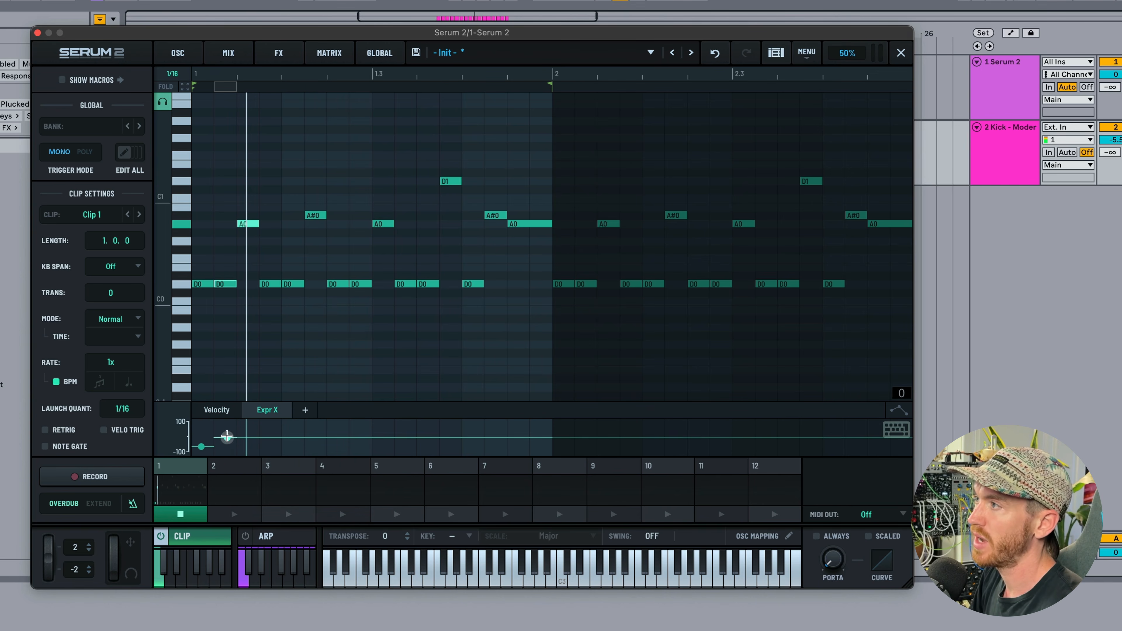
click(248, 443)
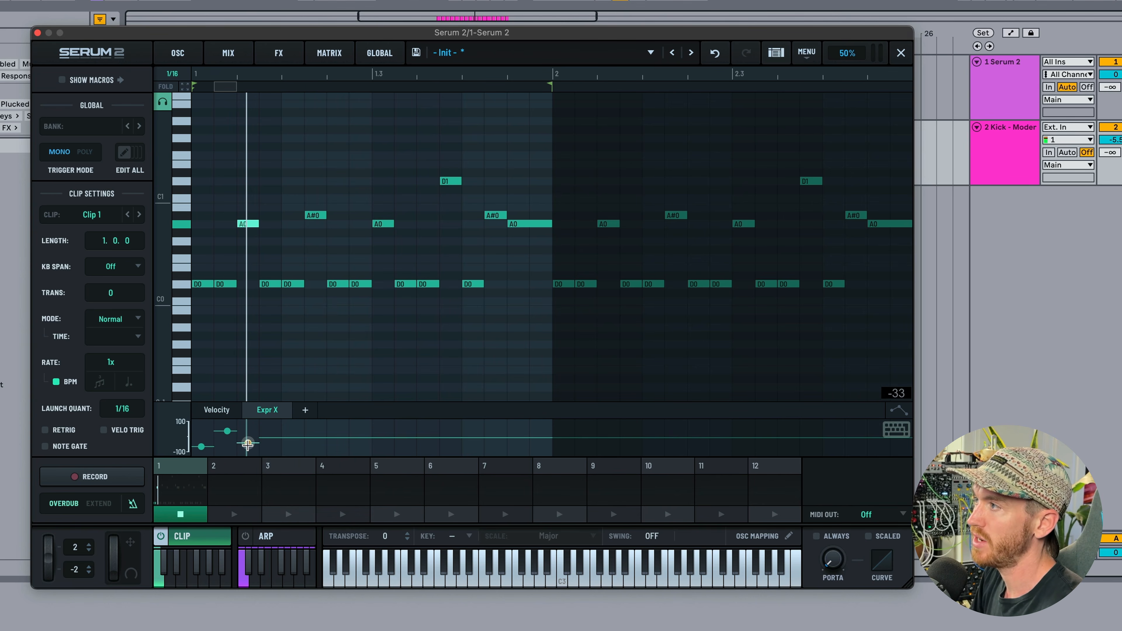
click(272, 435)
click(291, 446)
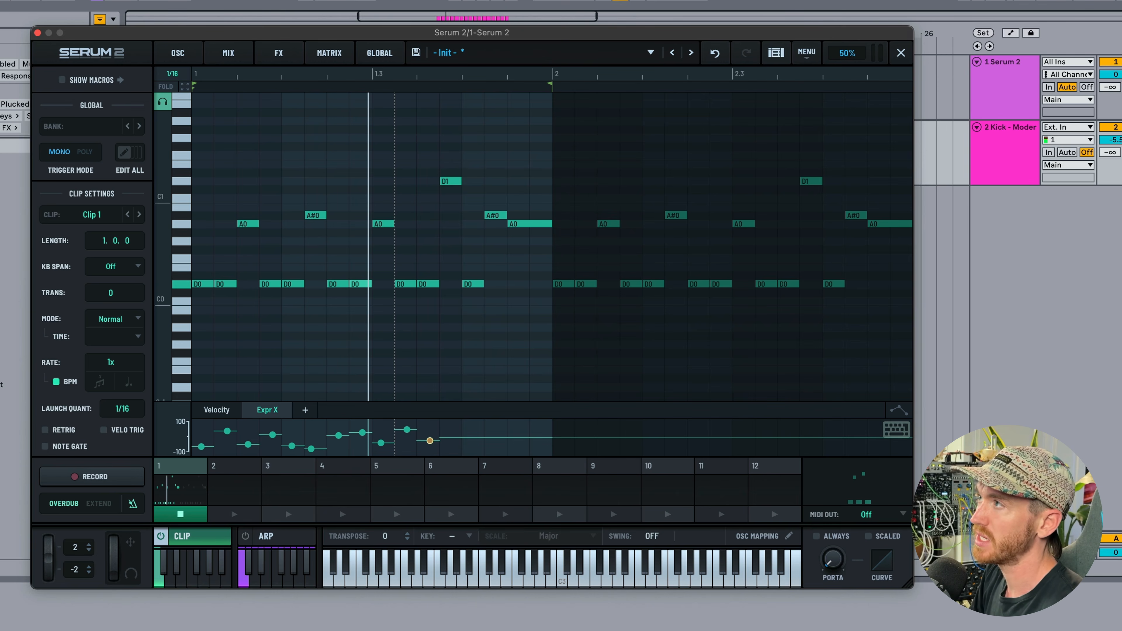
Enable Filter 1 on the oscillator page and assign the MPE source Expr X (Pan) to its cutoff.
click(172, 54)
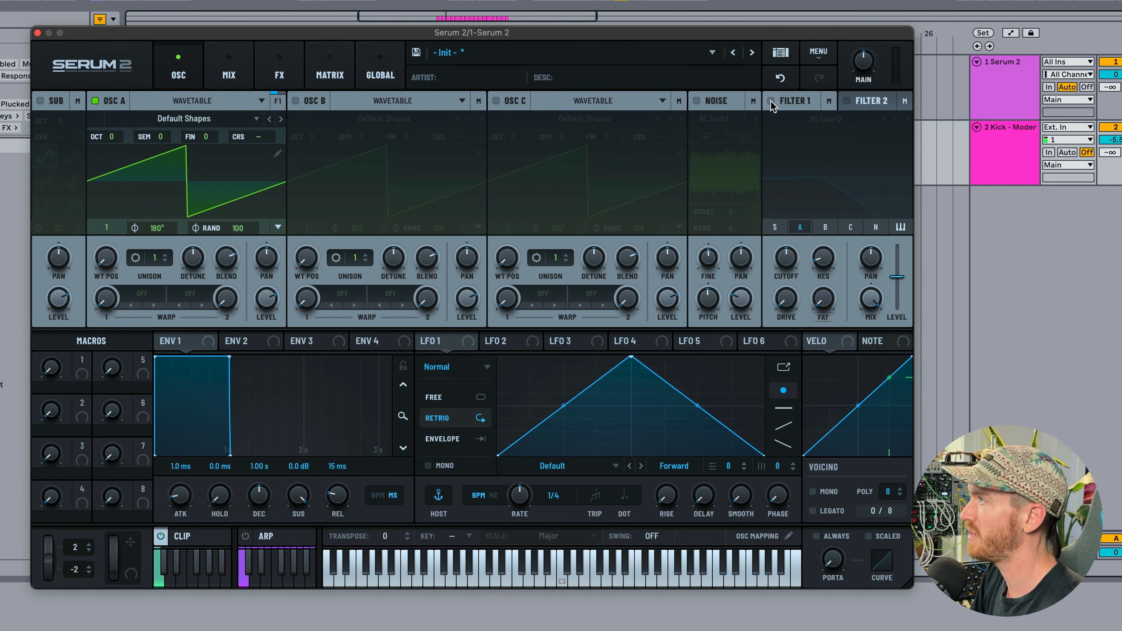
right_click(783, 257)
mouse_move(809, 292)
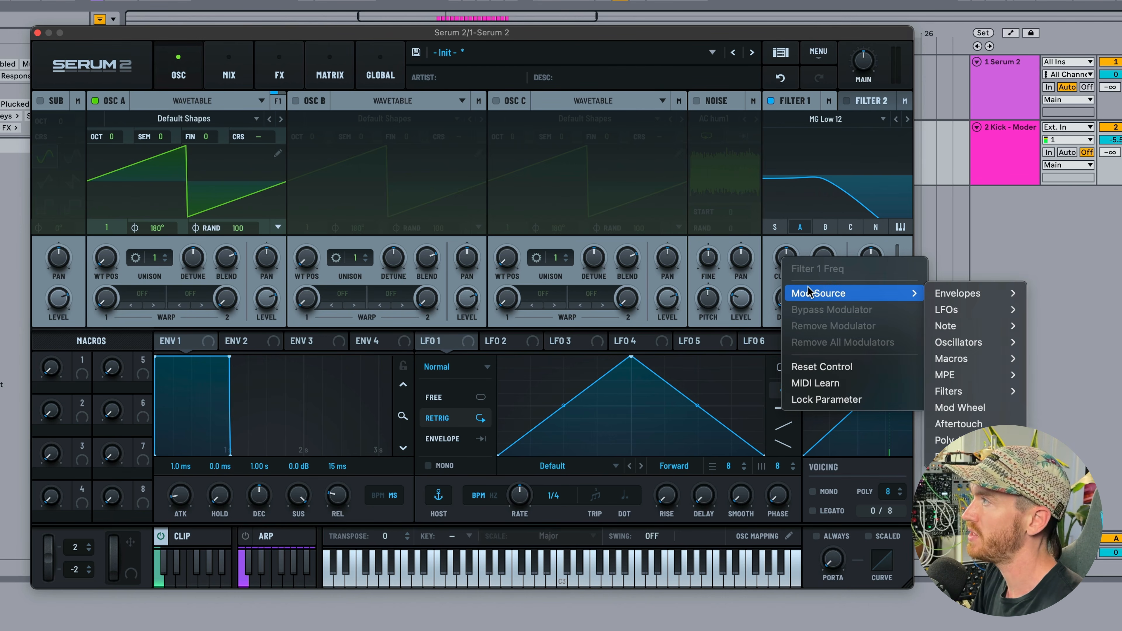
mouse_move(949, 377)
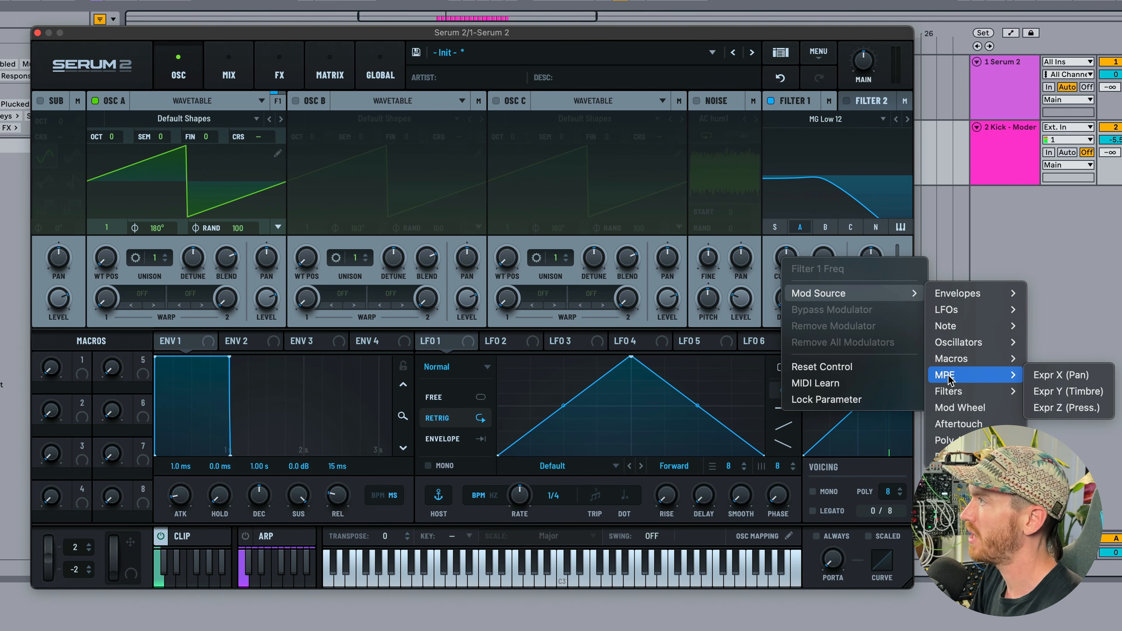
click(1061, 378)
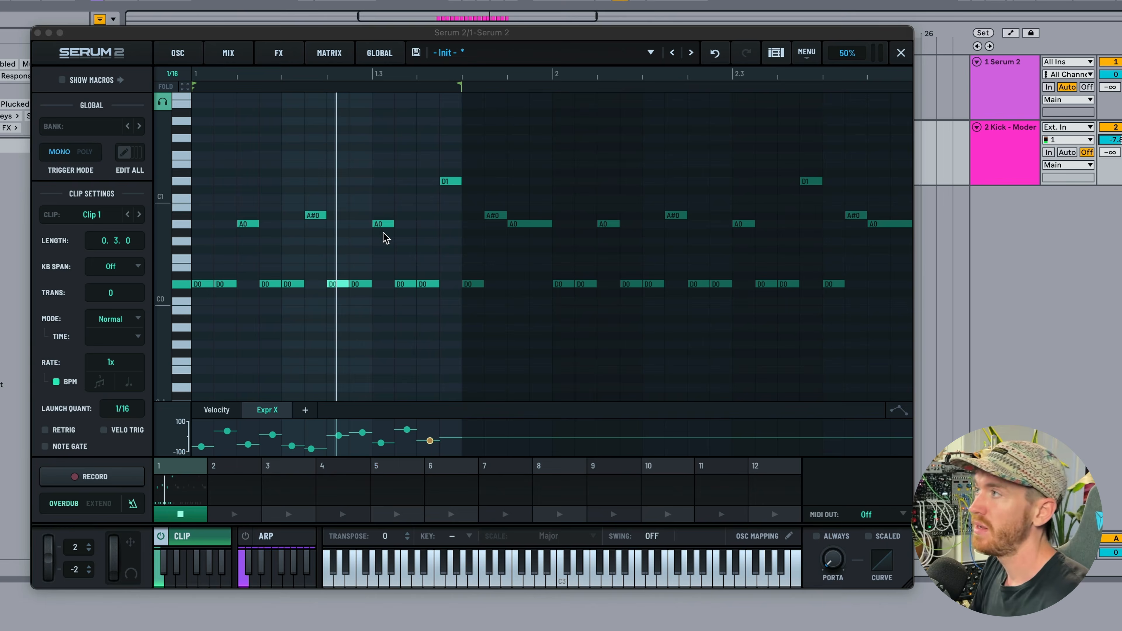
Copy the bassline from clip 1 into clip slot 2.
click(182, 536)
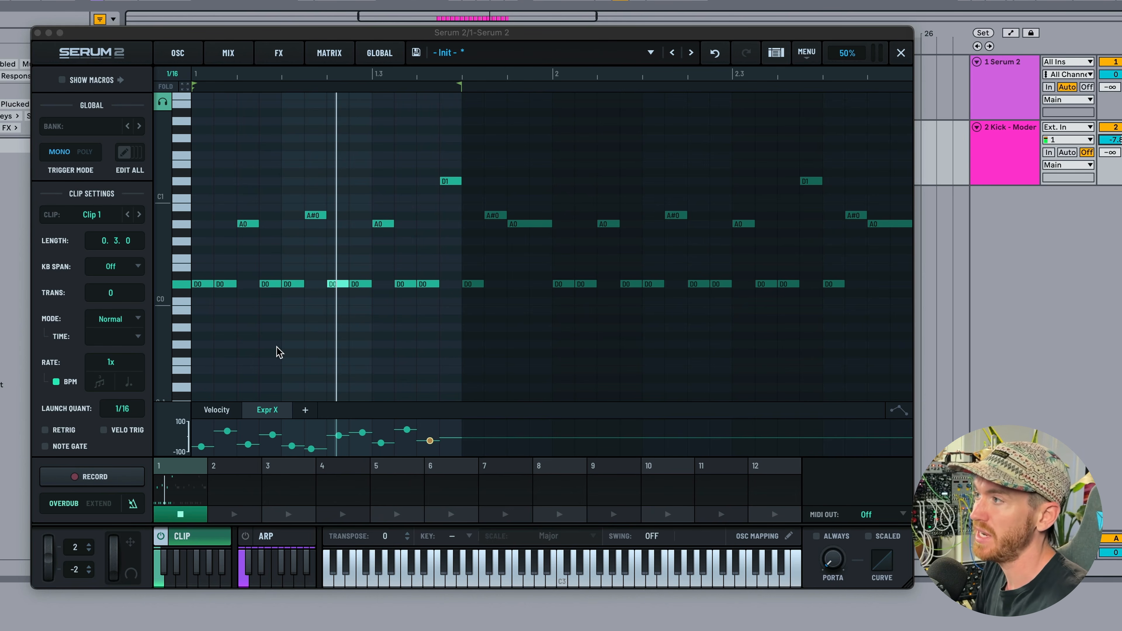
click(181, 476)
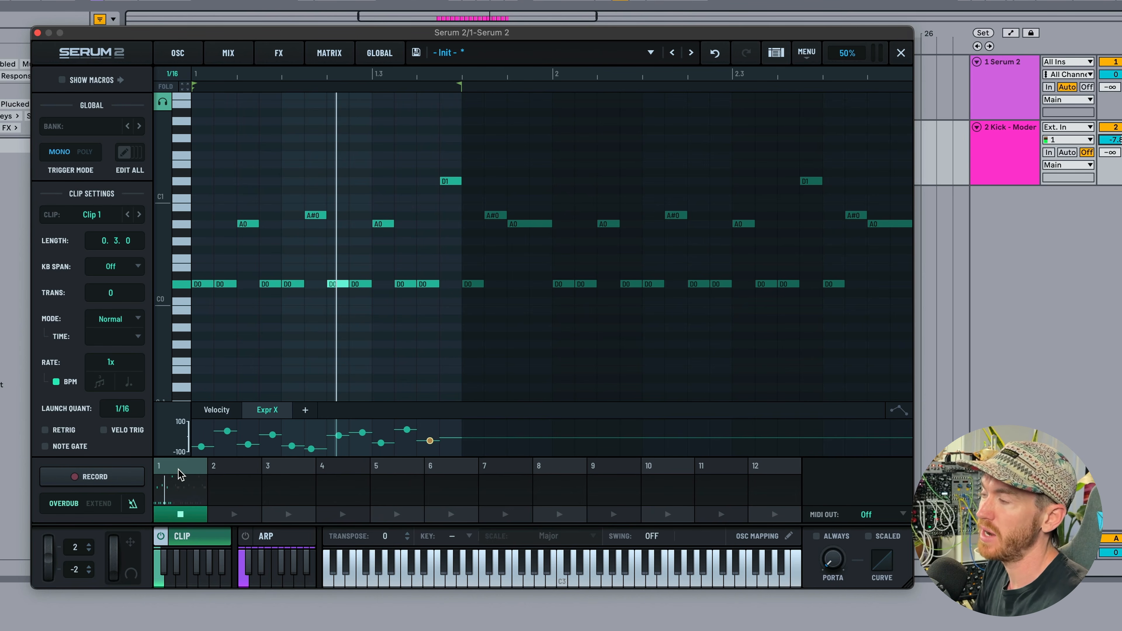
click(227, 475)
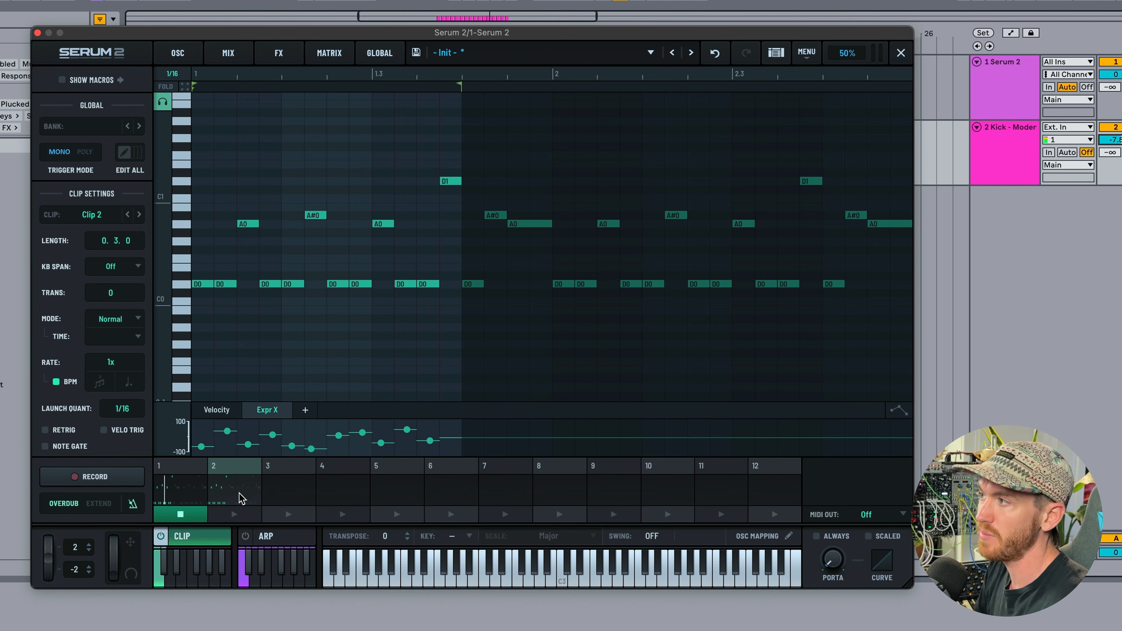
Vary clip 2 by moving four of its opening notes to D#1, D1, A#0 and A0, and reselect clip 1.
click(186, 494)
click(248, 492)
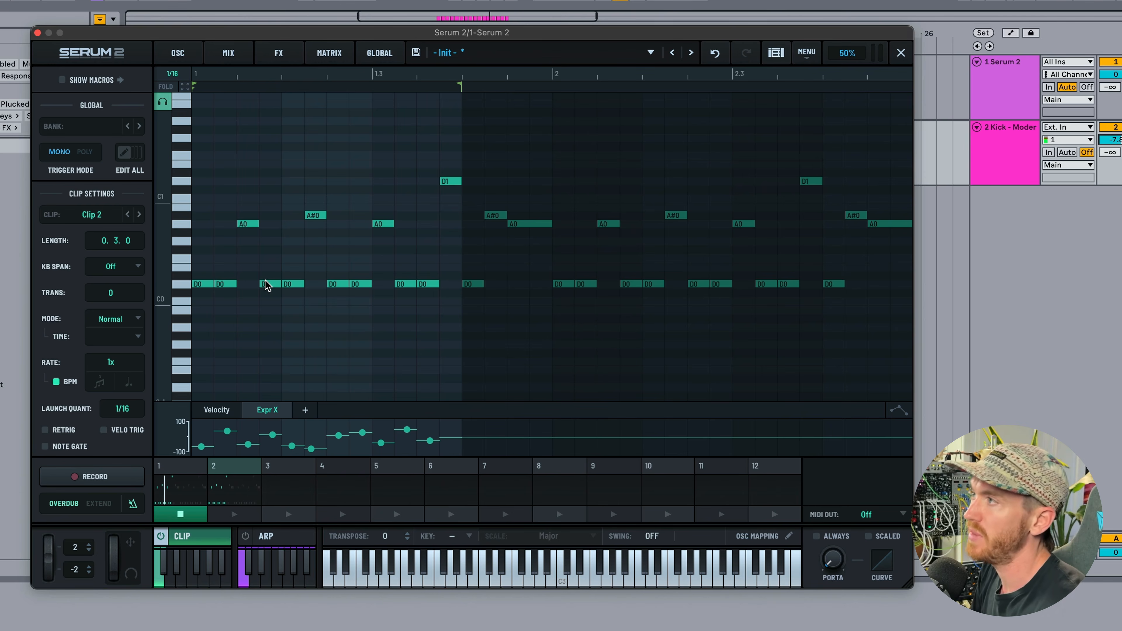
click(186, 491)
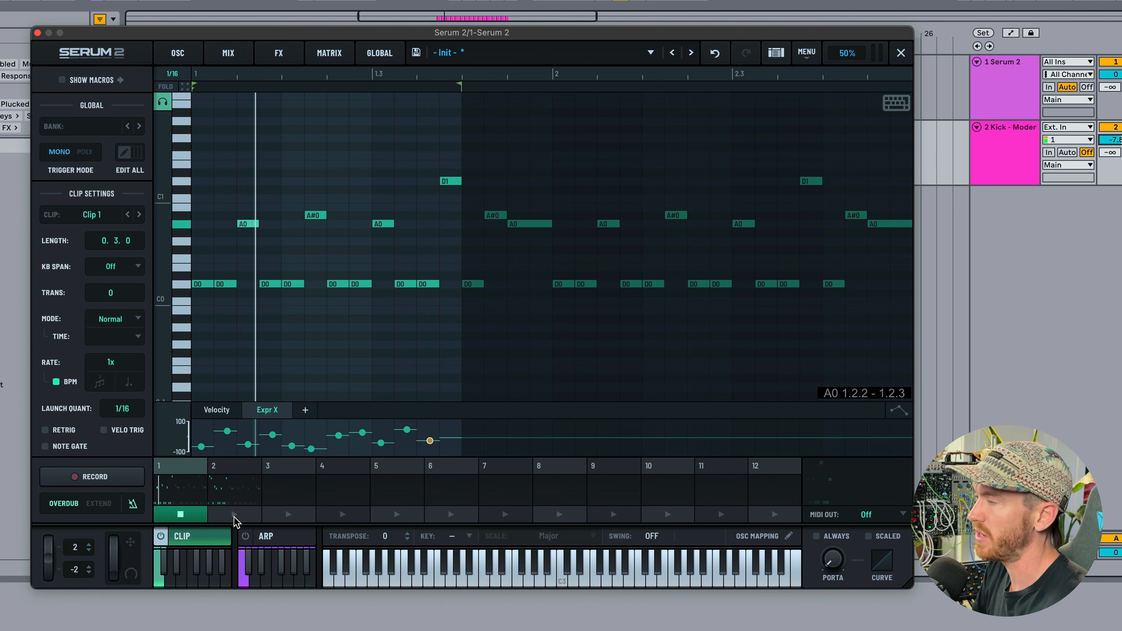
Launch clips 2 and 1 alternately to compare the two bassline variations.
click(235, 515)
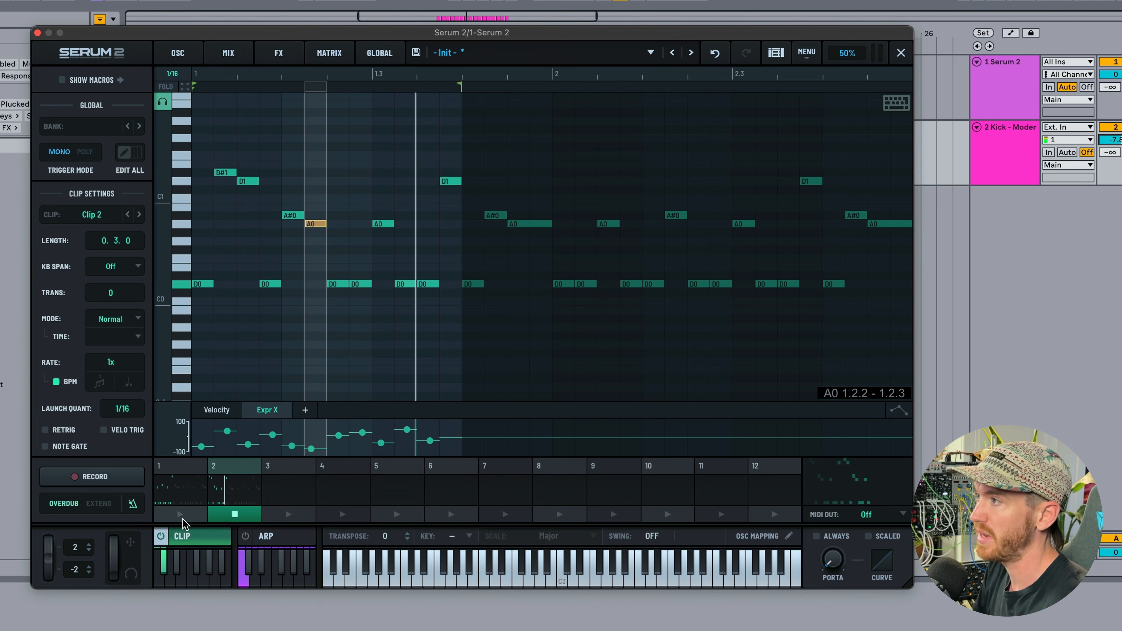
click(178, 515)
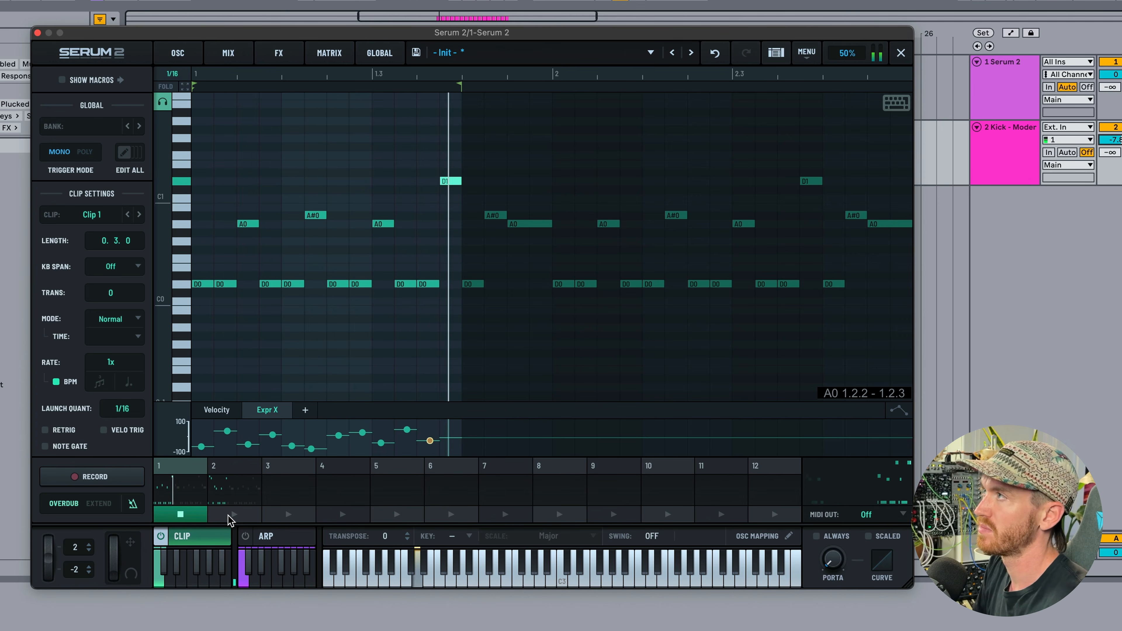
click(242, 516)
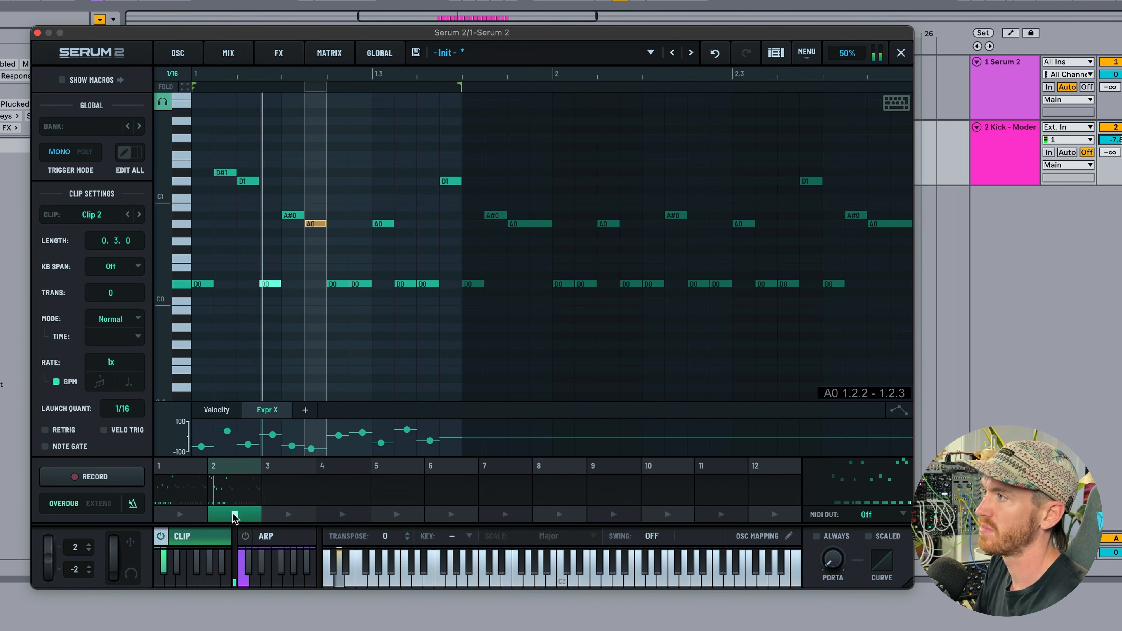
click(189, 517)
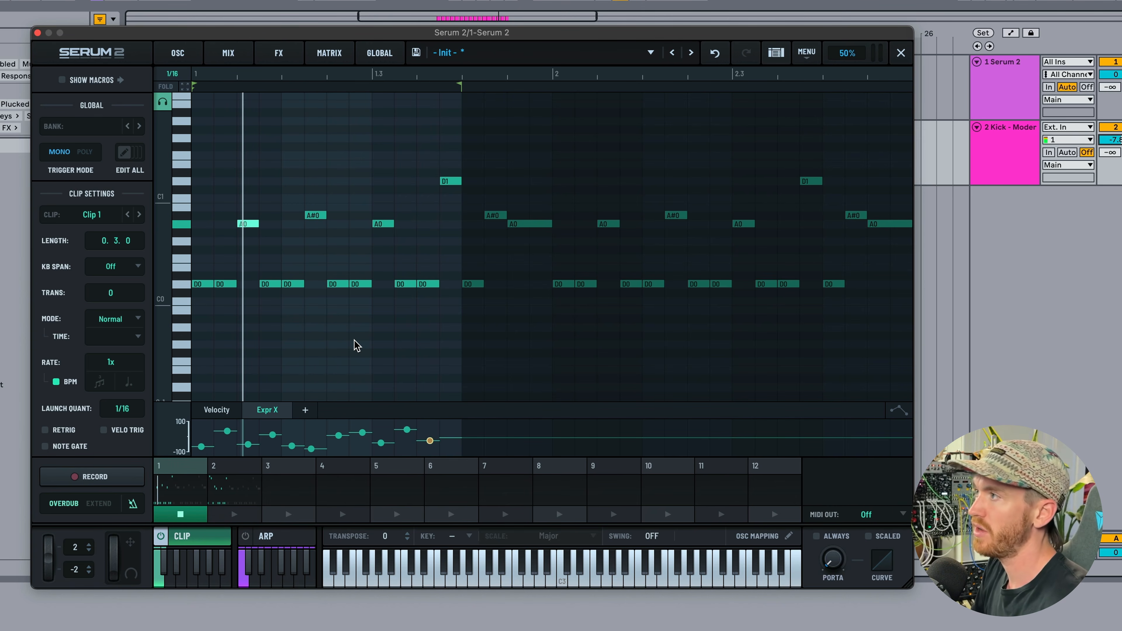
Load the factory chord clip bank Duda Chords.
click(54, 133)
mouse_move(78, 143)
mouse_move(227, 145)
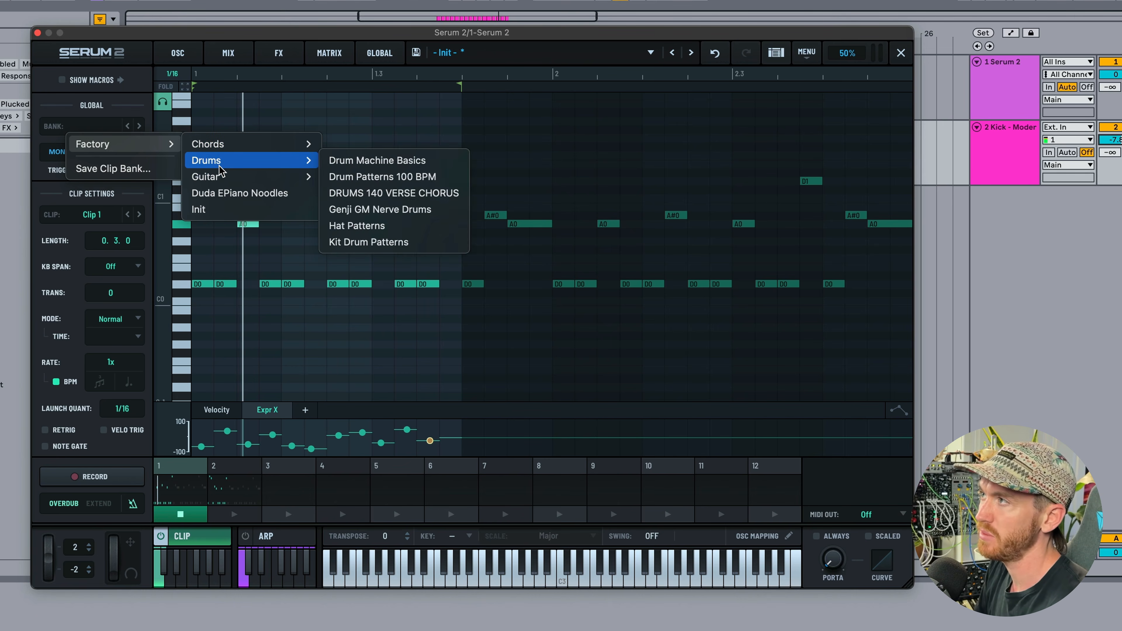
click(205, 144)
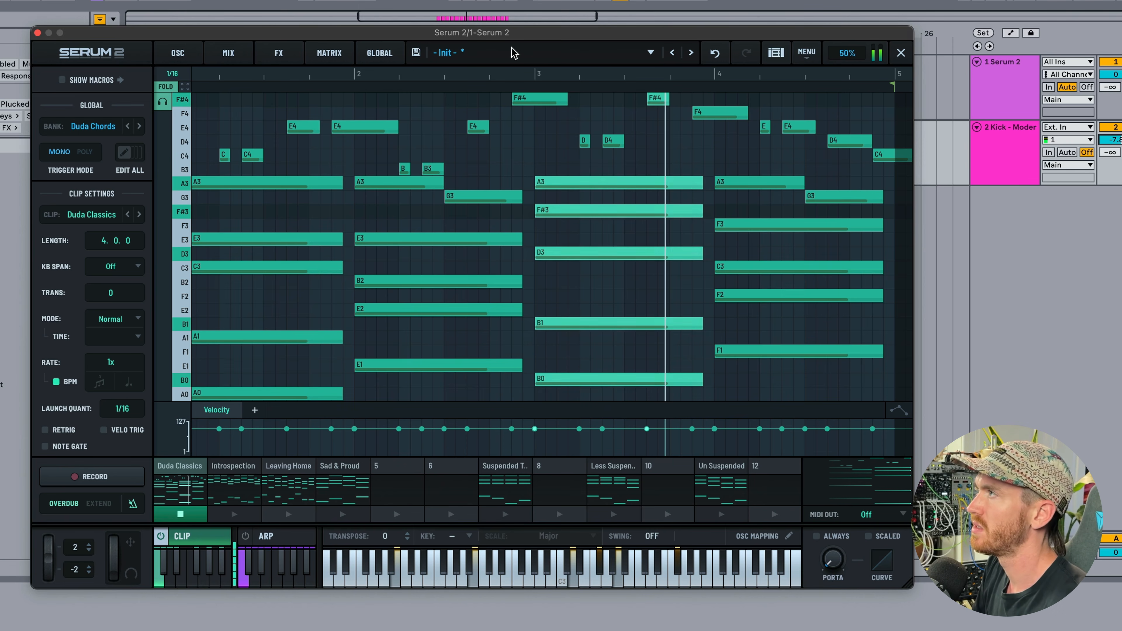
Move the plug-in window out of the way and shift the kick clips and arrangement loop to start at bar 17.
drag(496, 36, 494, 154)
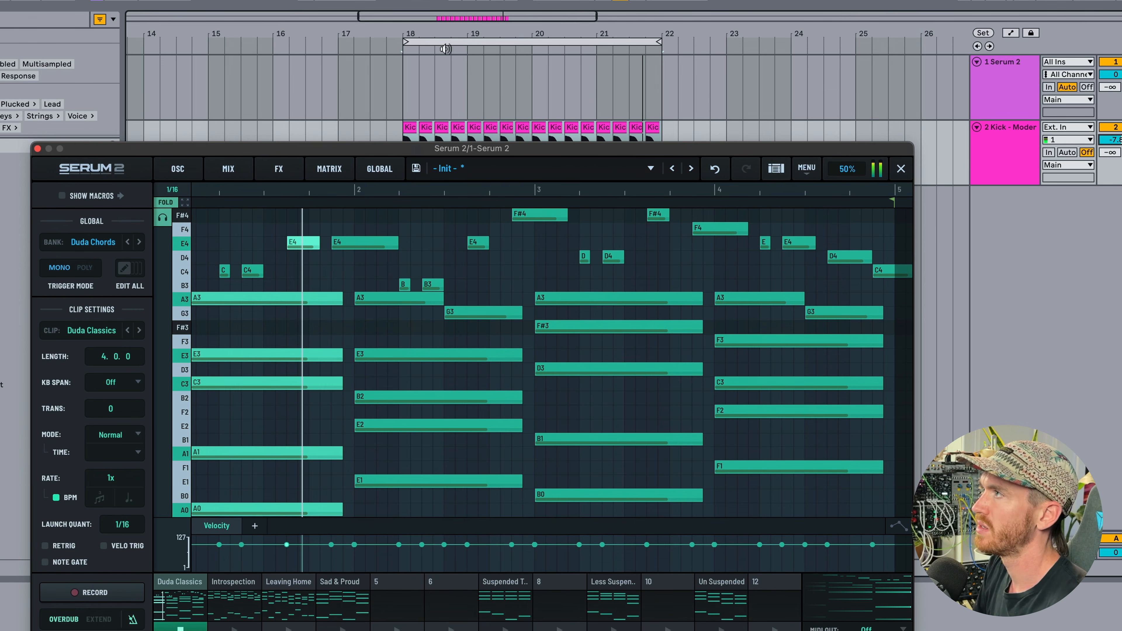
drag(415, 155, 662, 167)
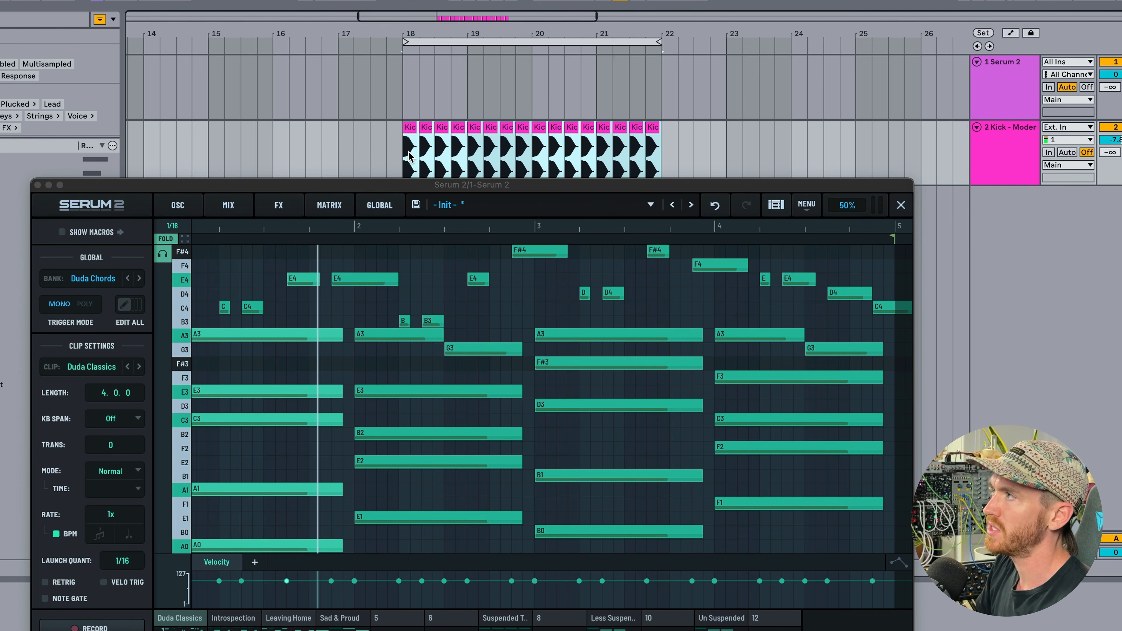
drag(403, 156, 338, 160)
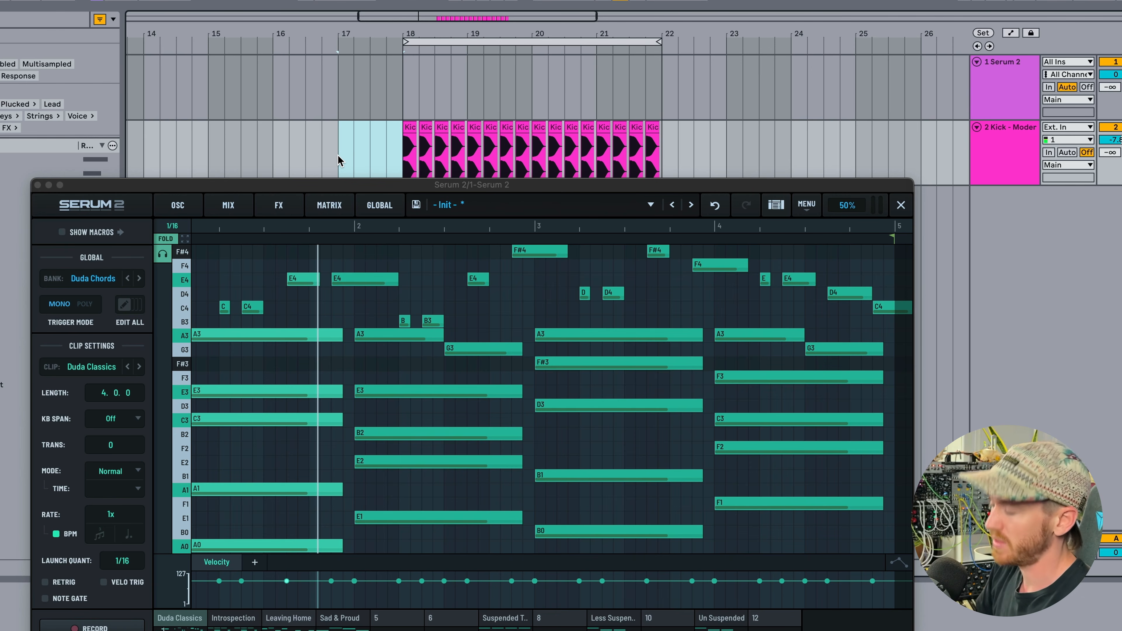
drag(366, 48, 366, 34)
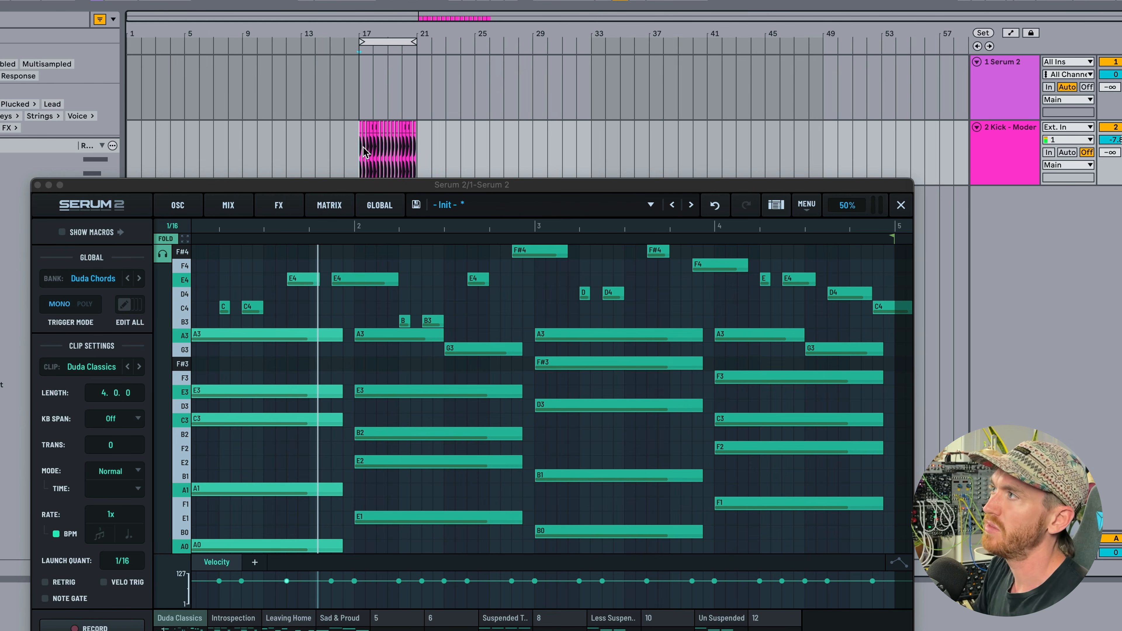
drag(365, 152, 408, 28)
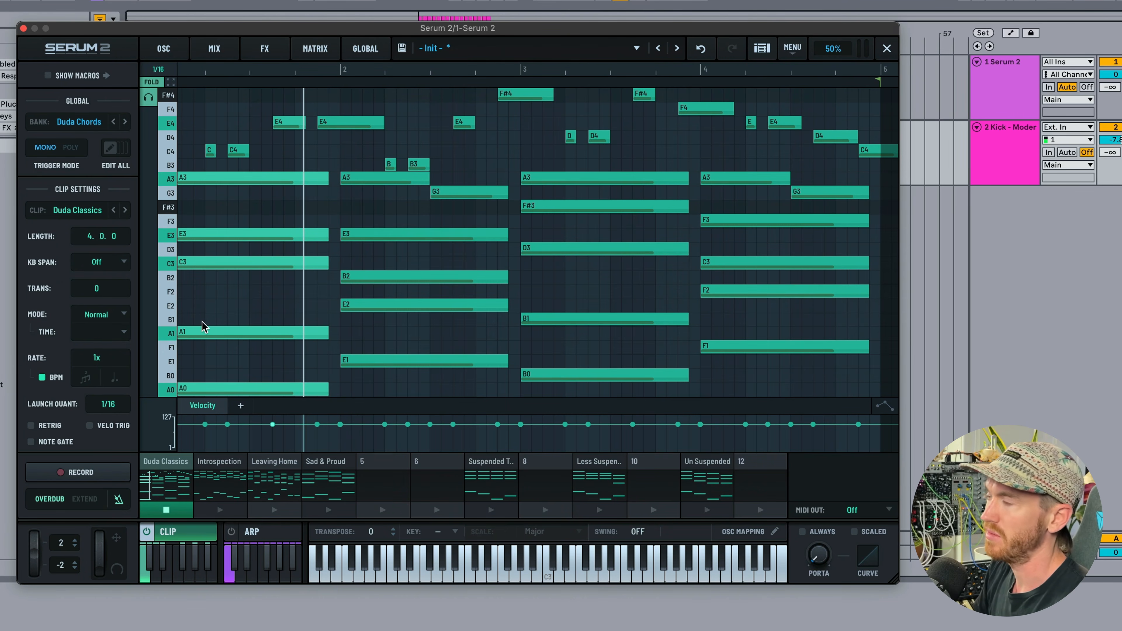
Start playback and audition the Duda Classics, Introspection, Leaving Home and Sad & Proud clips by switching between them.
key(space)
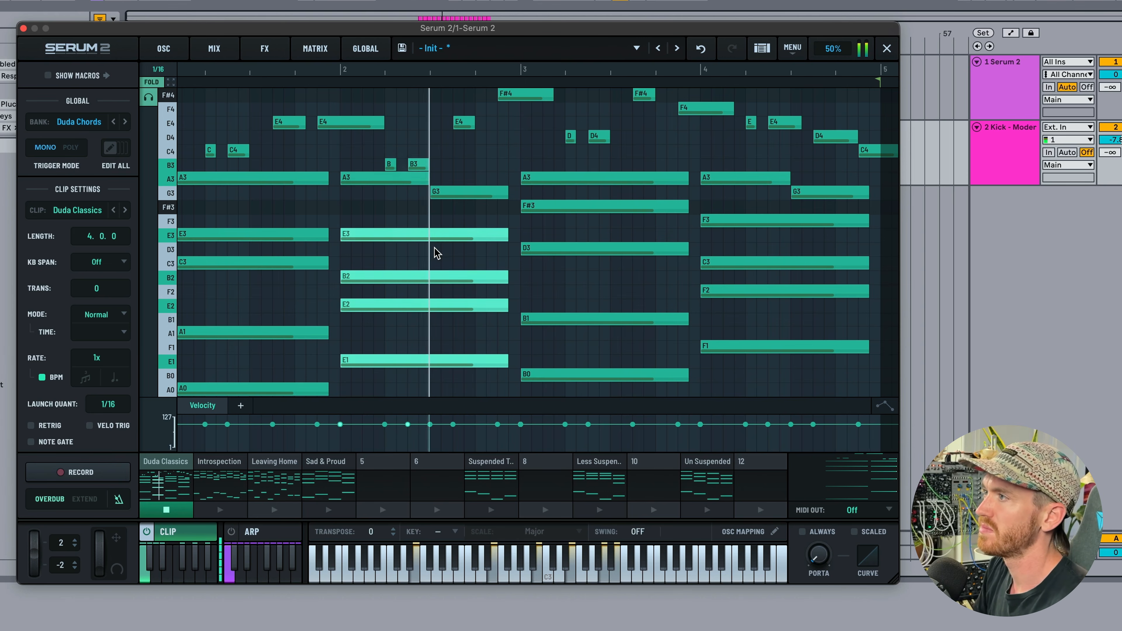
click(243, 495)
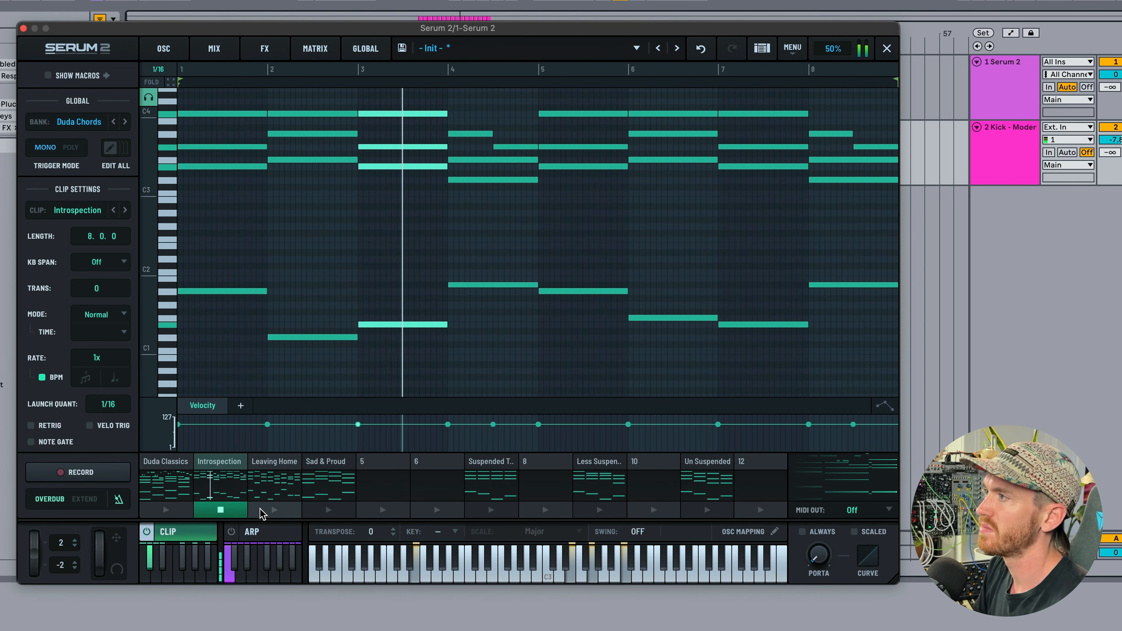
click(269, 510)
click(220, 510)
click(273, 510)
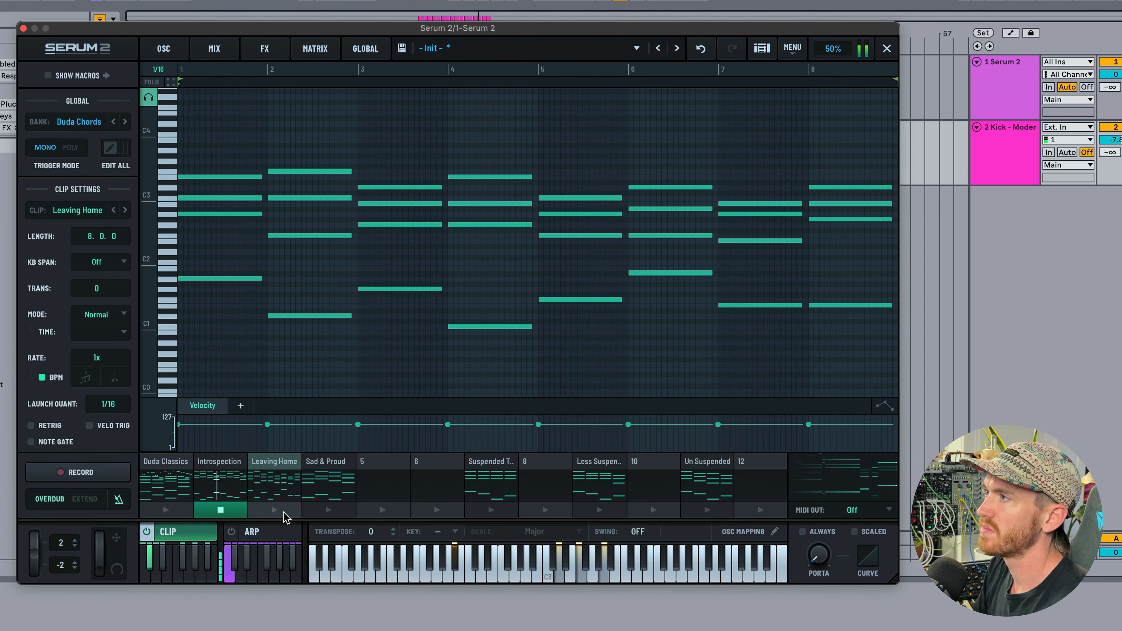
click(211, 512)
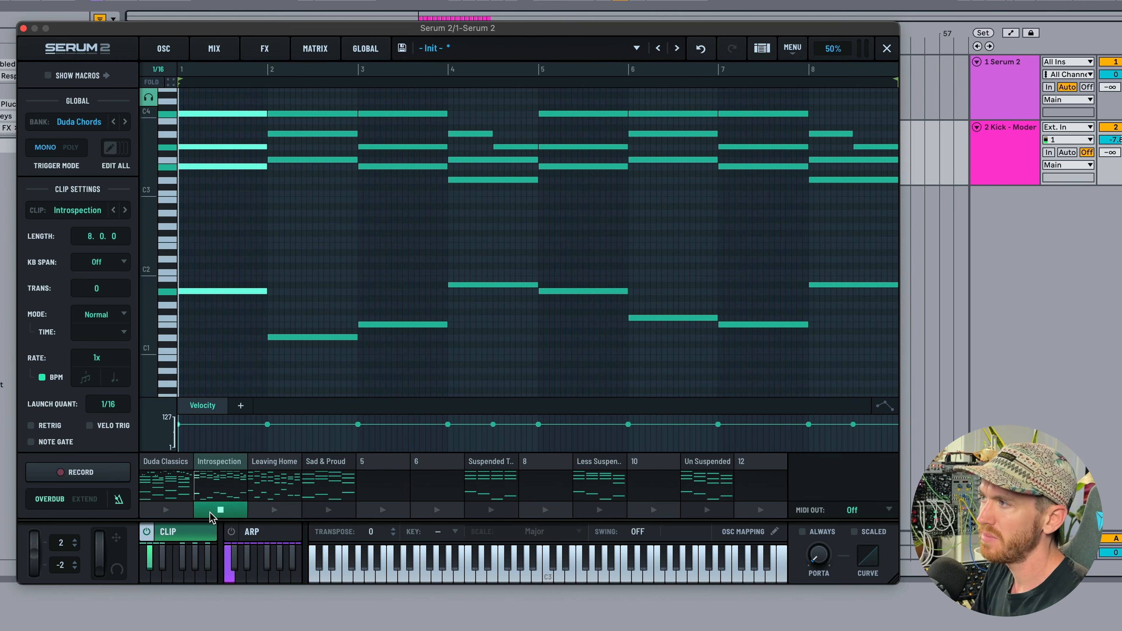
click(277, 511)
click(325, 512)
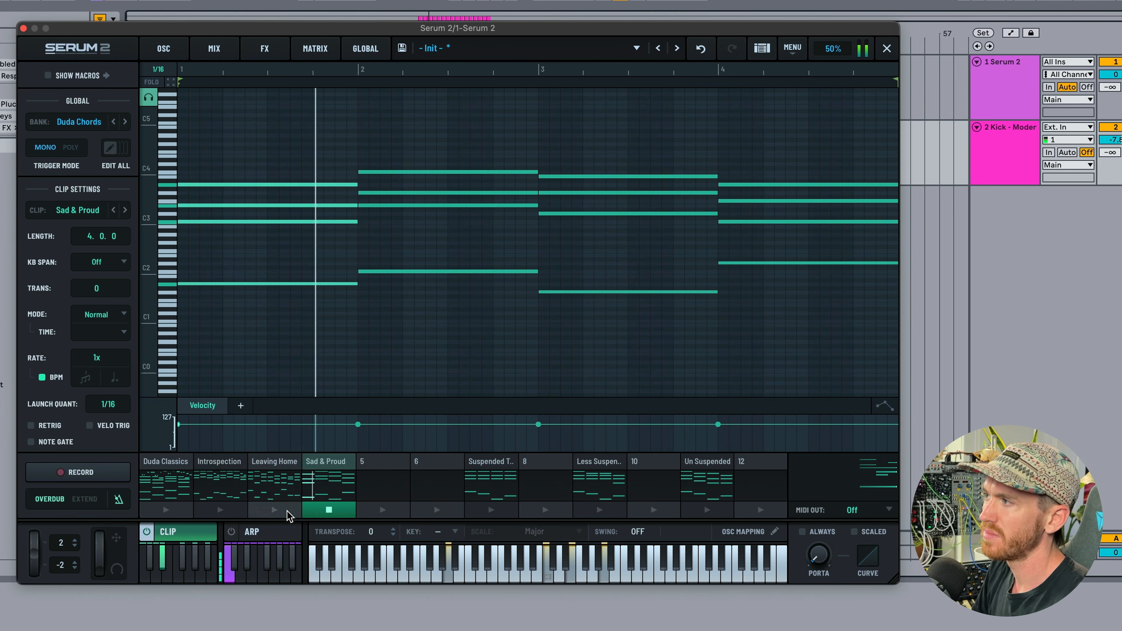
click(274, 511)
click(220, 512)
click(170, 513)
click(212, 513)
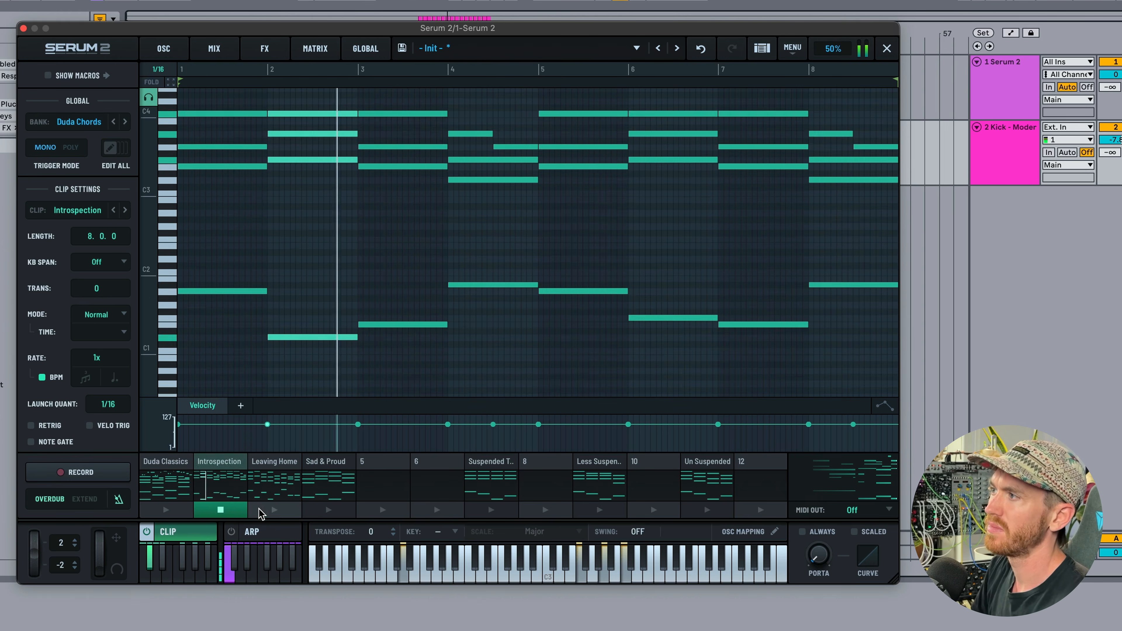
click(269, 513)
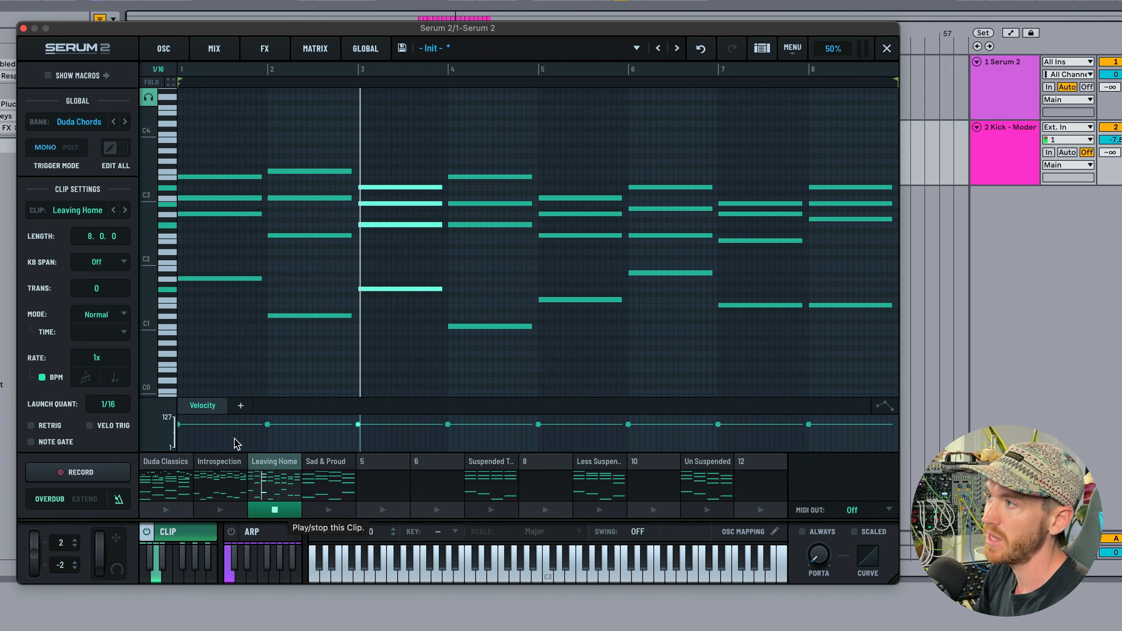
Set the launch quantize to Bar and test it by switching between the chord clips during playback.
drag(116, 404, 132, 529)
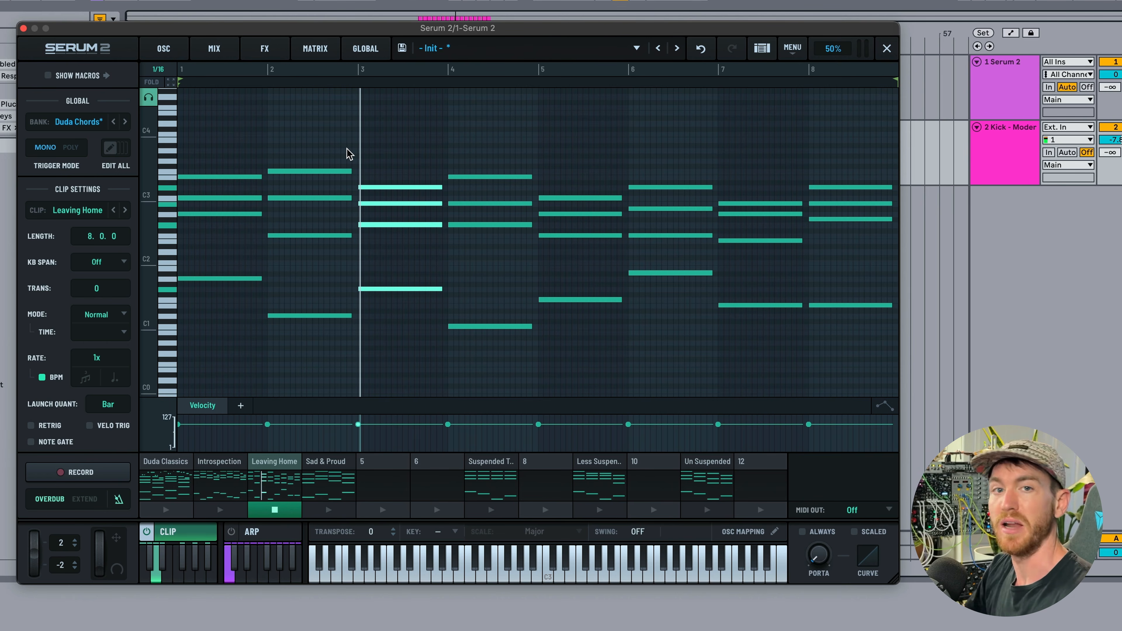
key(space)
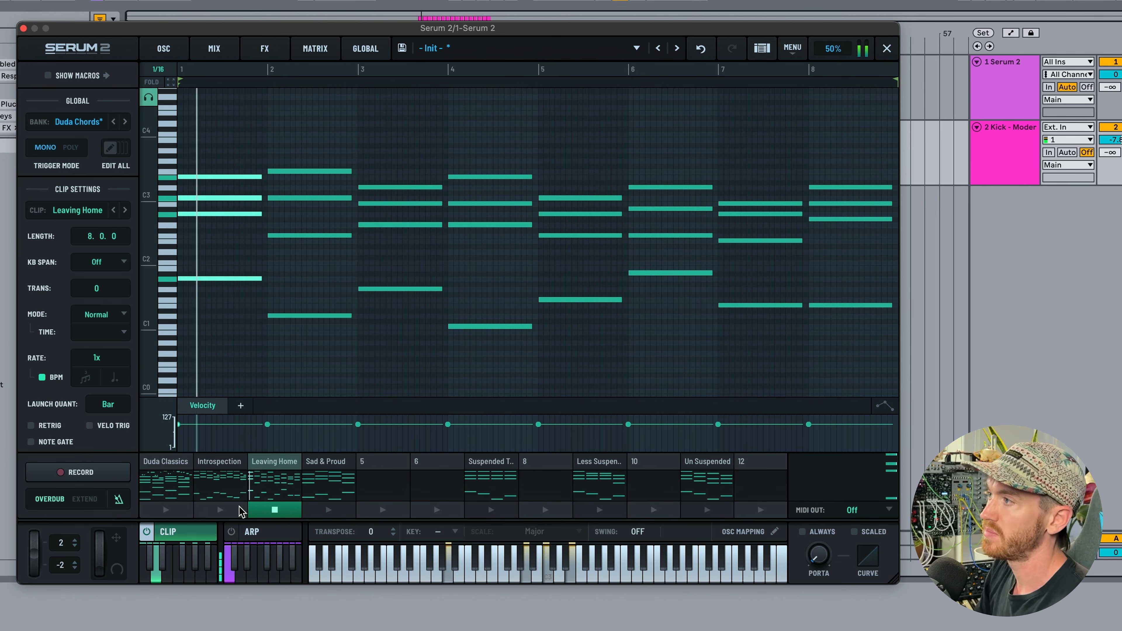
click(224, 512)
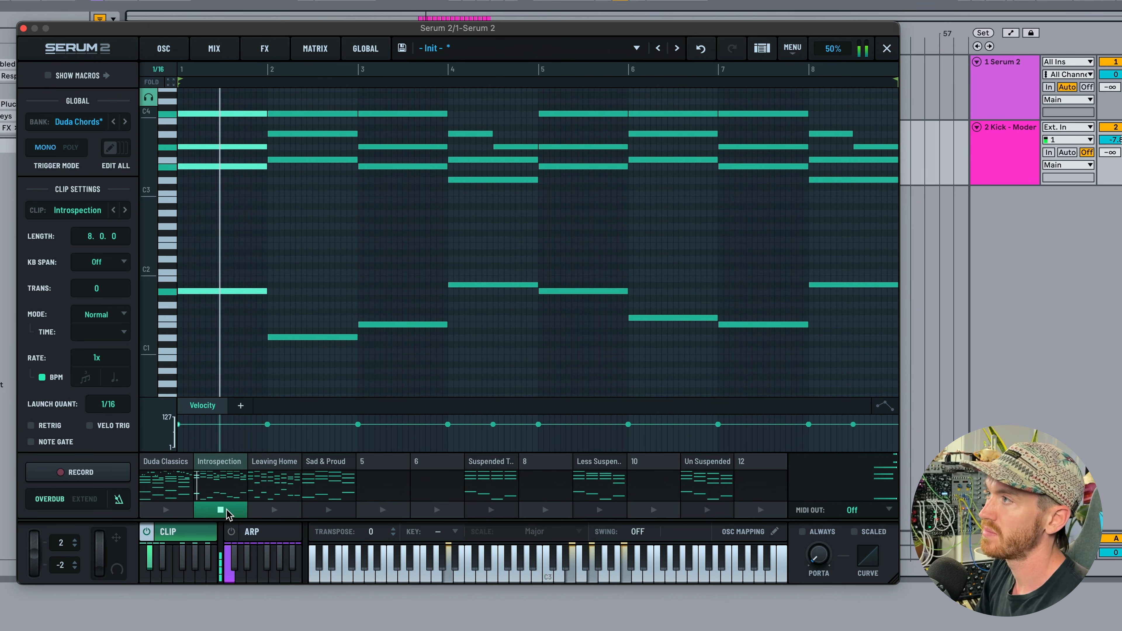
click(285, 512)
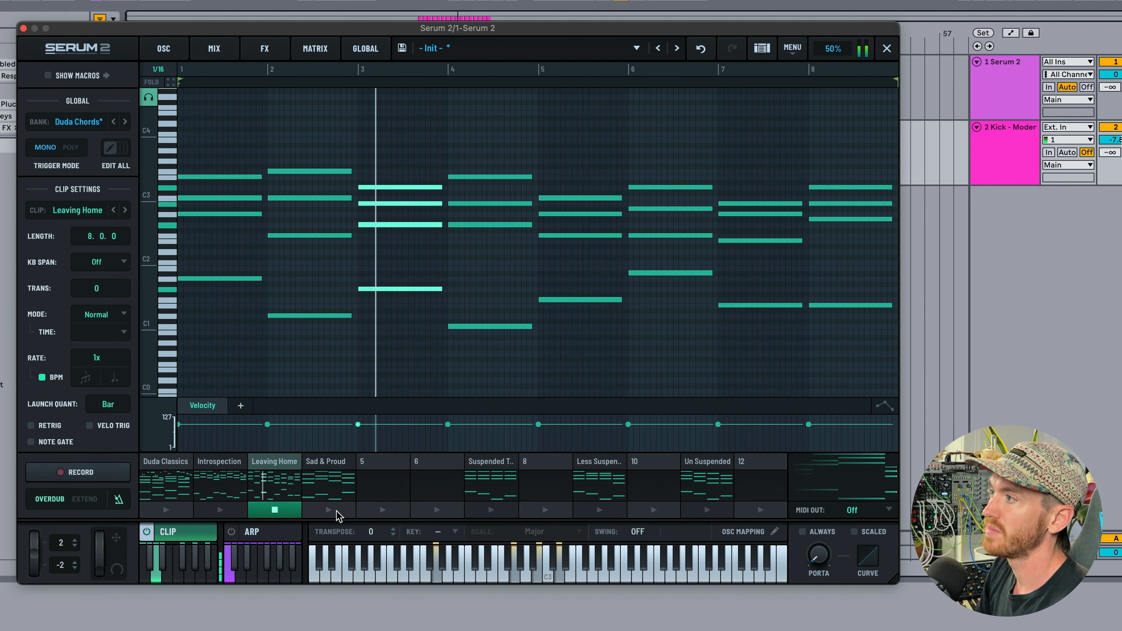
click(337, 511)
click(277, 514)
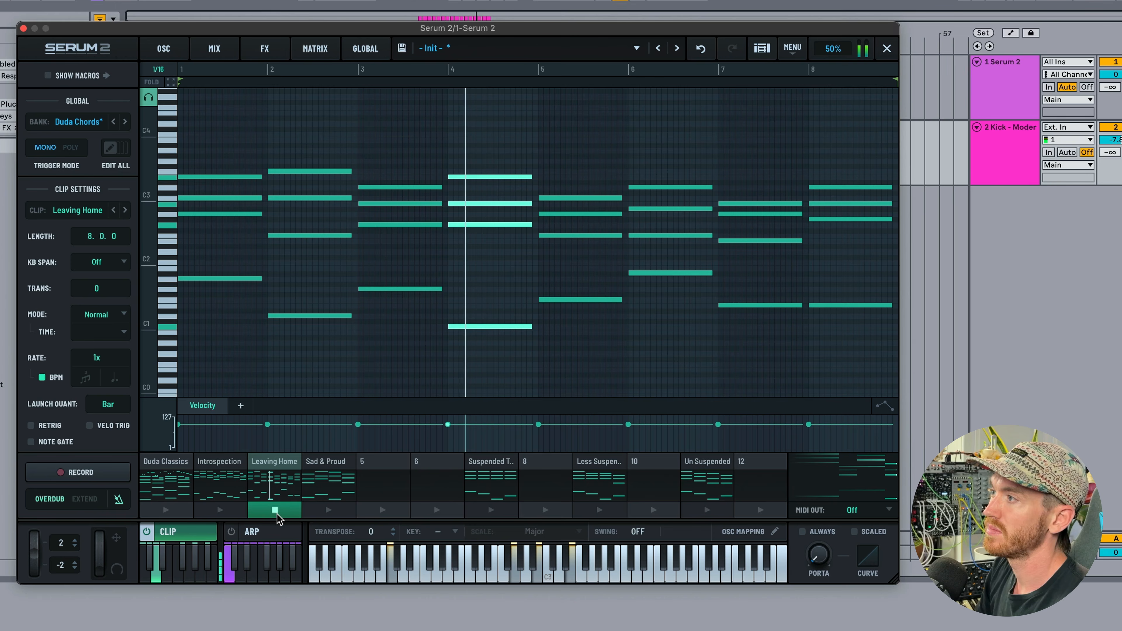
click(165, 513)
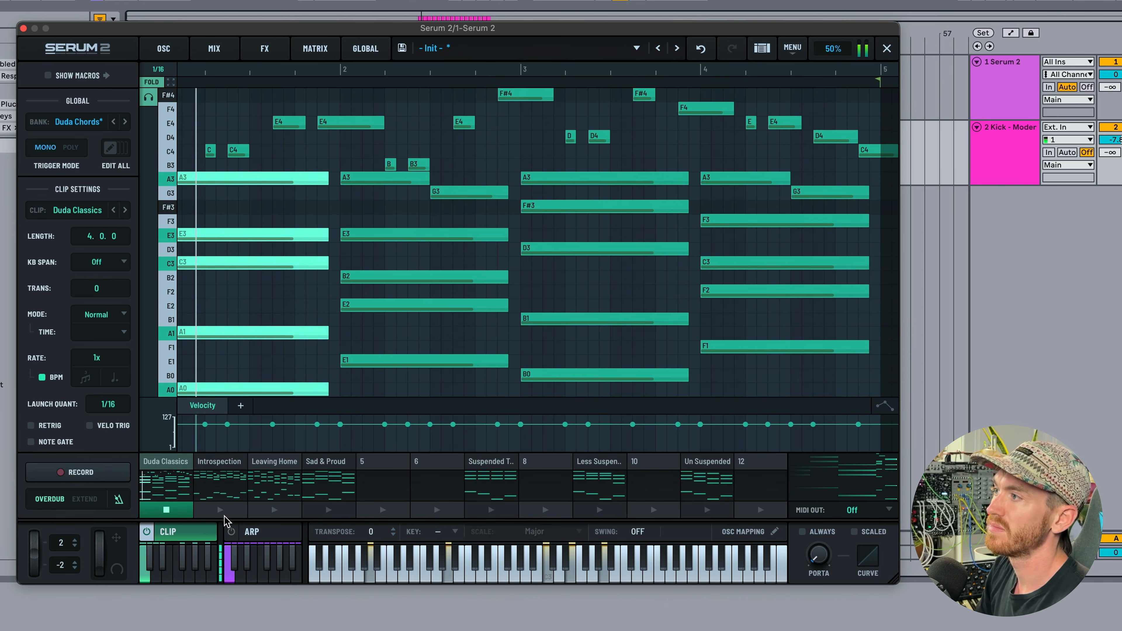
click(225, 514)
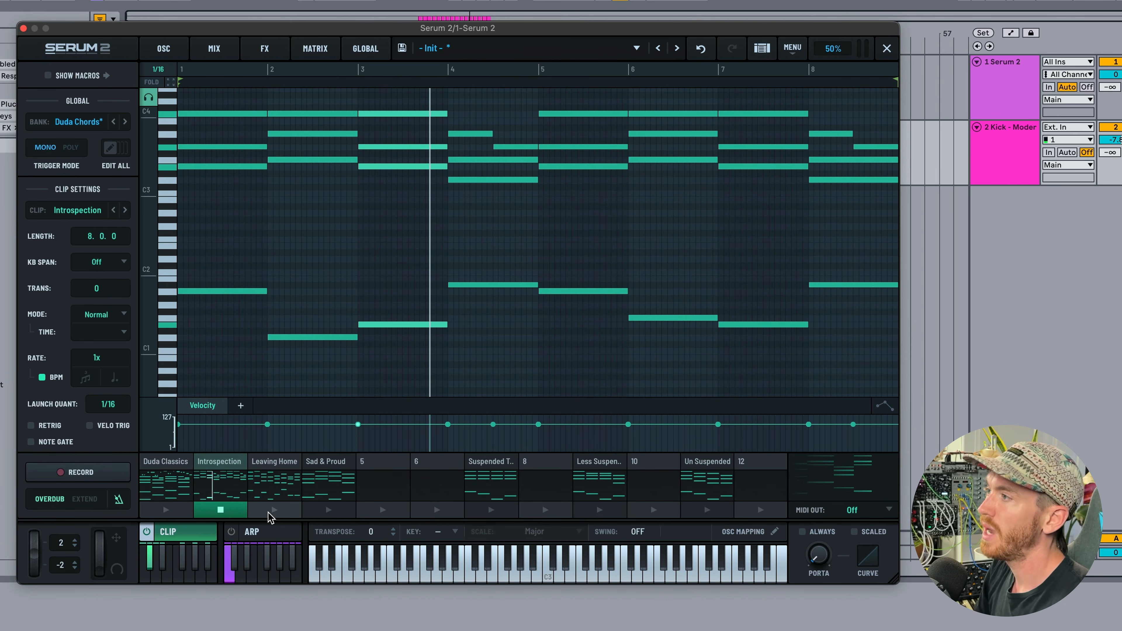
Turn on Edit All with the launch quantize at Bar for every clip, and launch the Leaving Home clip.
click(280, 477)
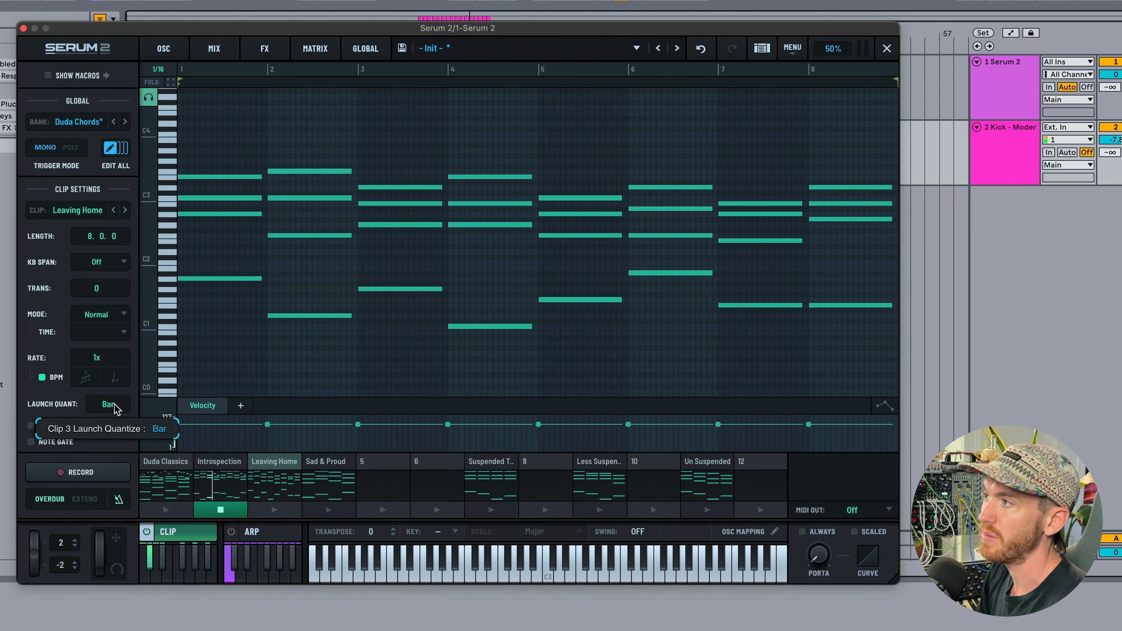
mouse_move(111, 405)
mouse_down()
mouse_move(116, 443)
mouse_move(118, 411)
mouse_up()
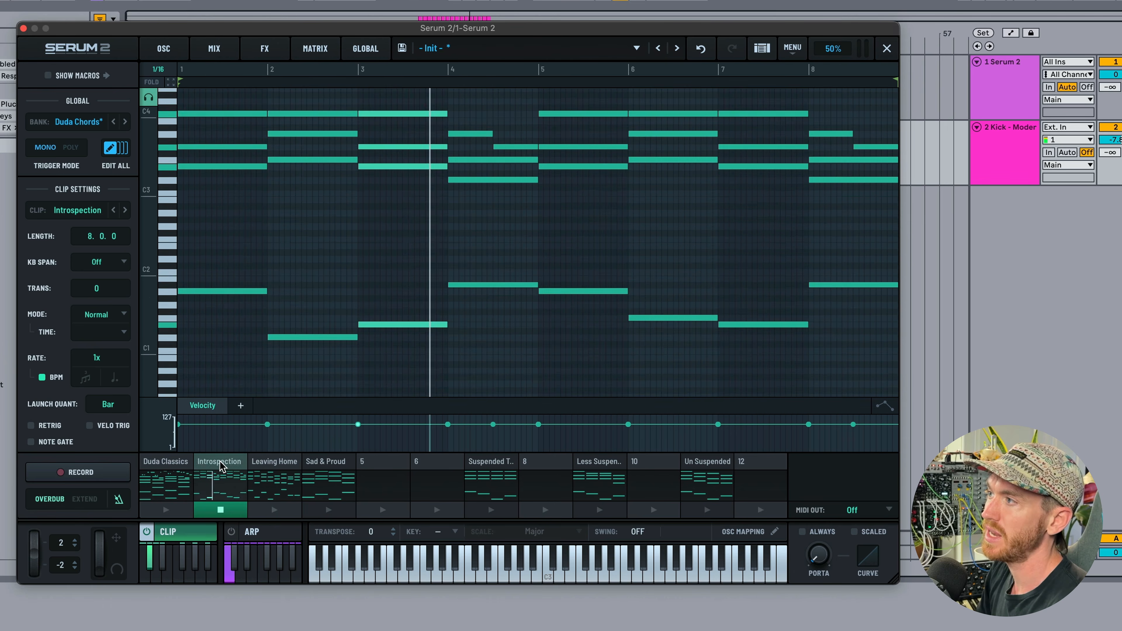
click(165, 477)
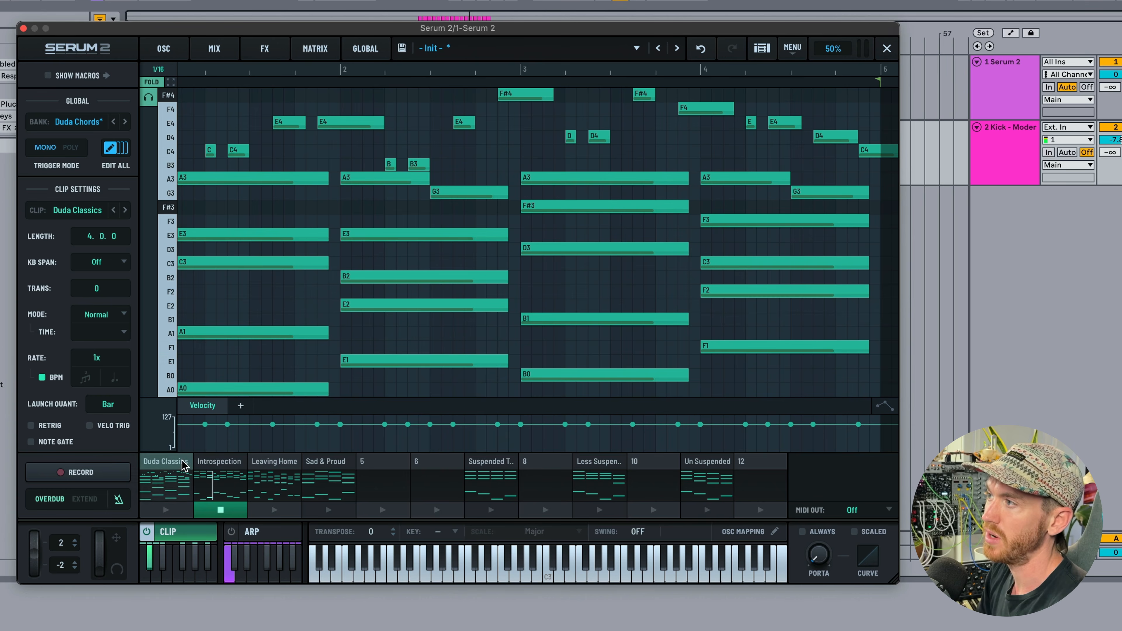
click(266, 464)
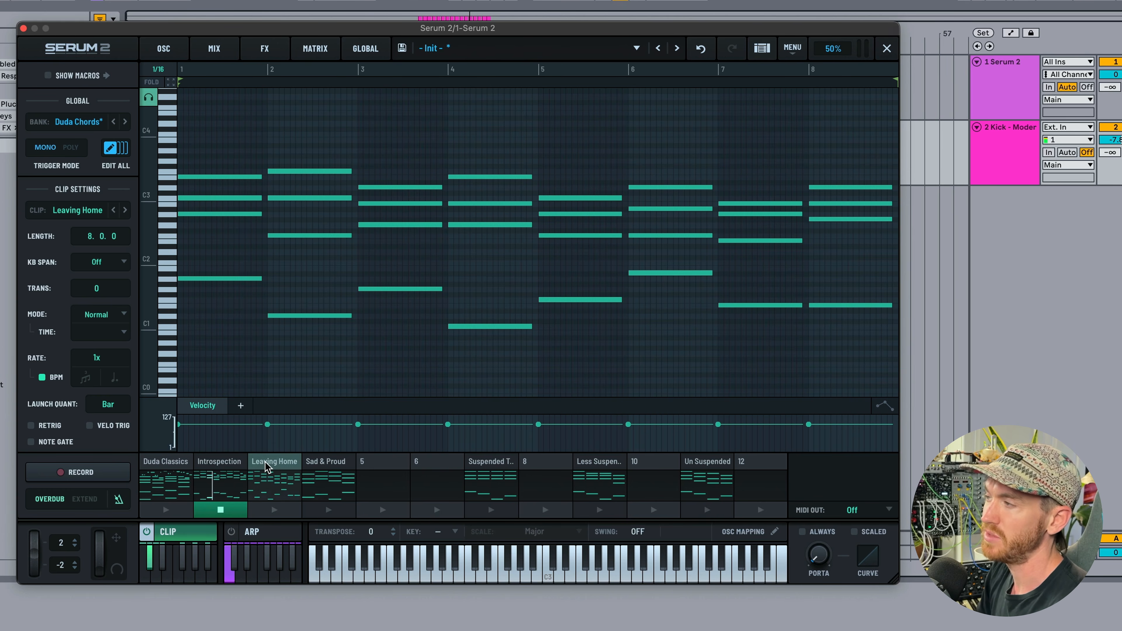
click(274, 511)
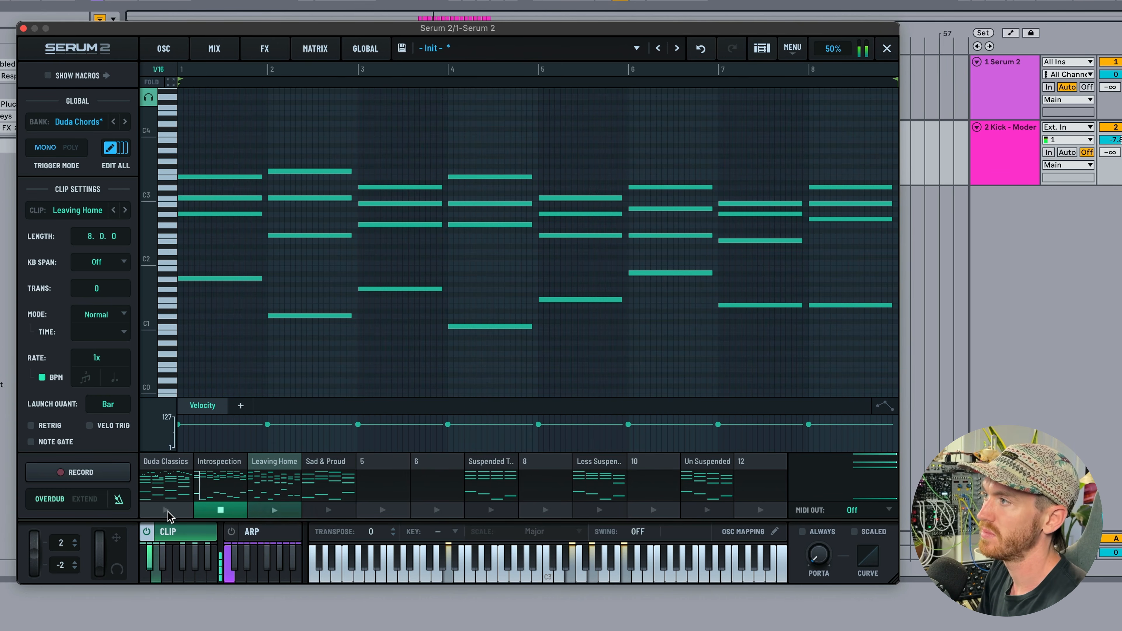
Turn on Retrig and test it by switching between the Duda Classics and Introspection clips during playback.
click(328, 511)
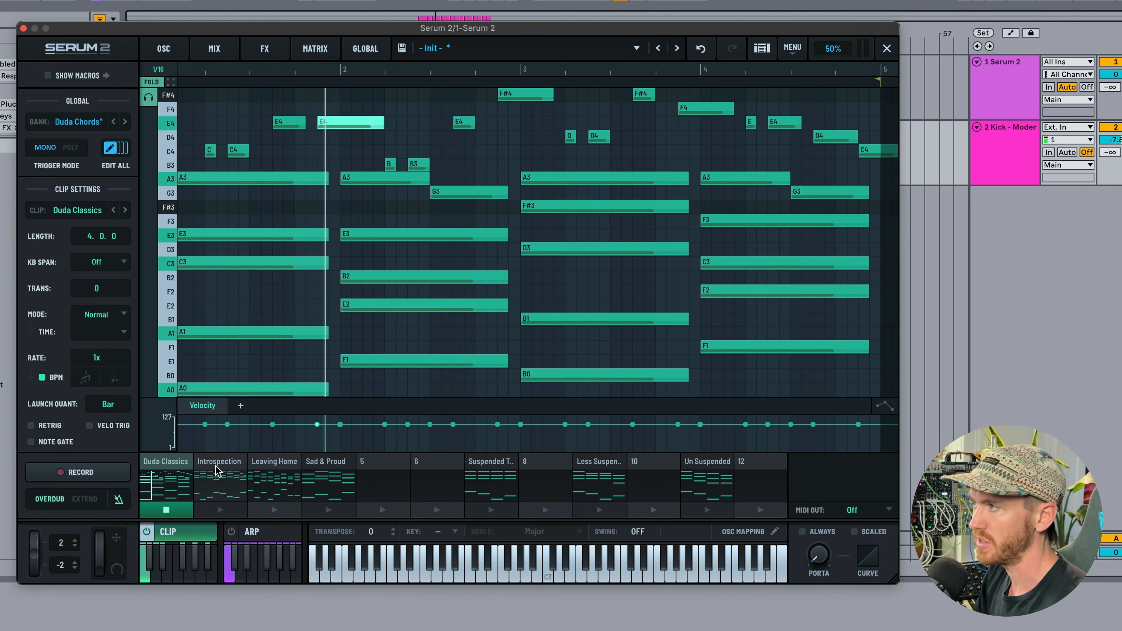
click(219, 510)
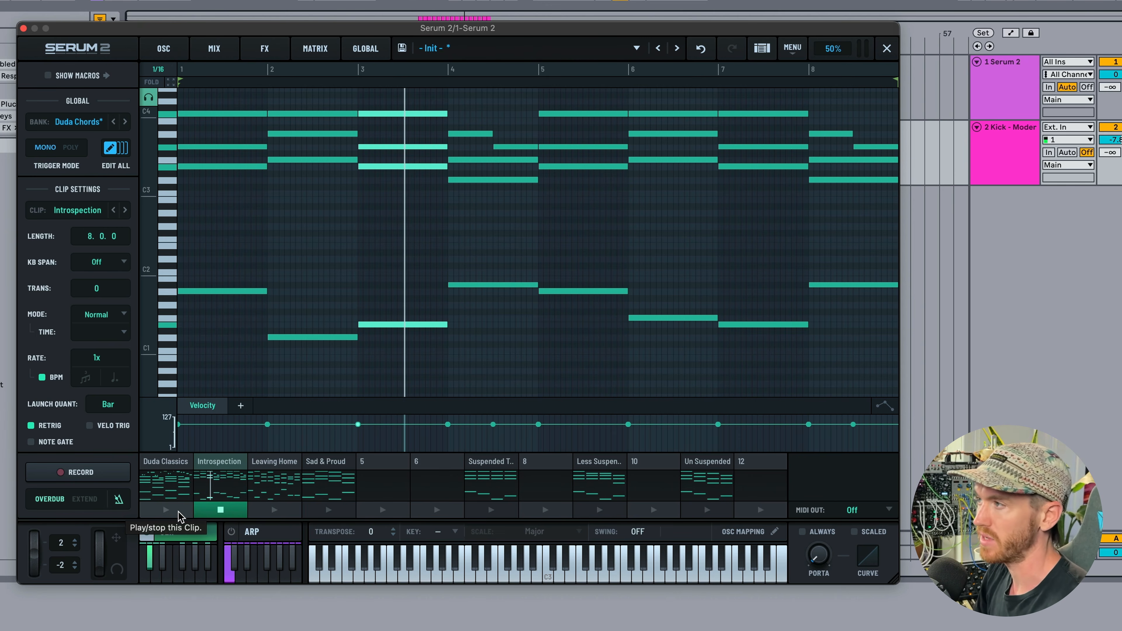
click(168, 511)
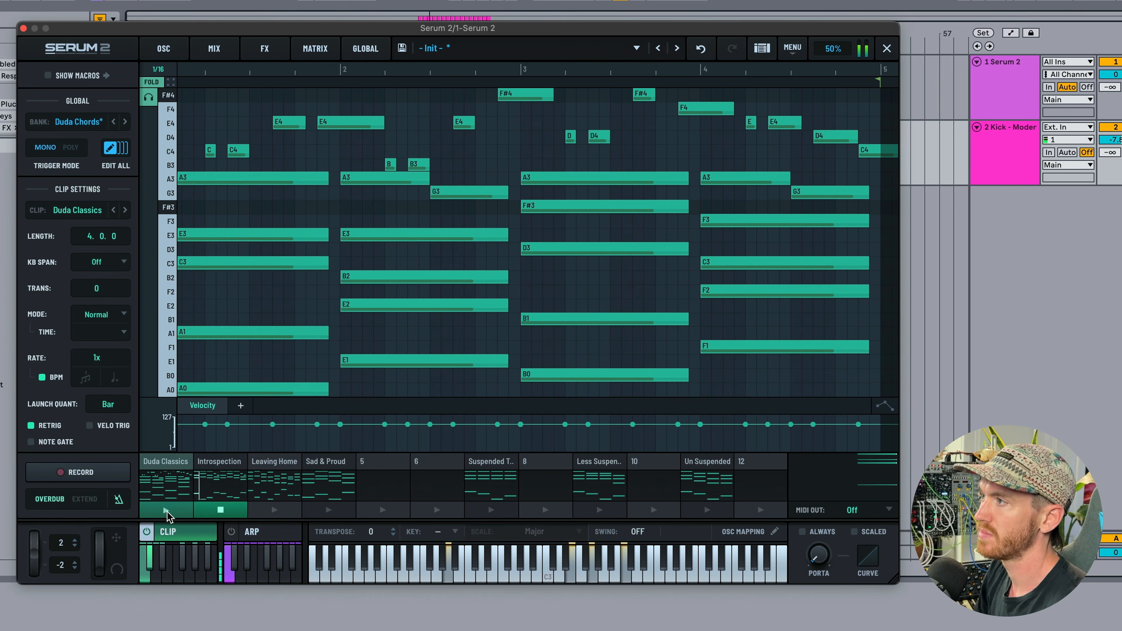
click(219, 512)
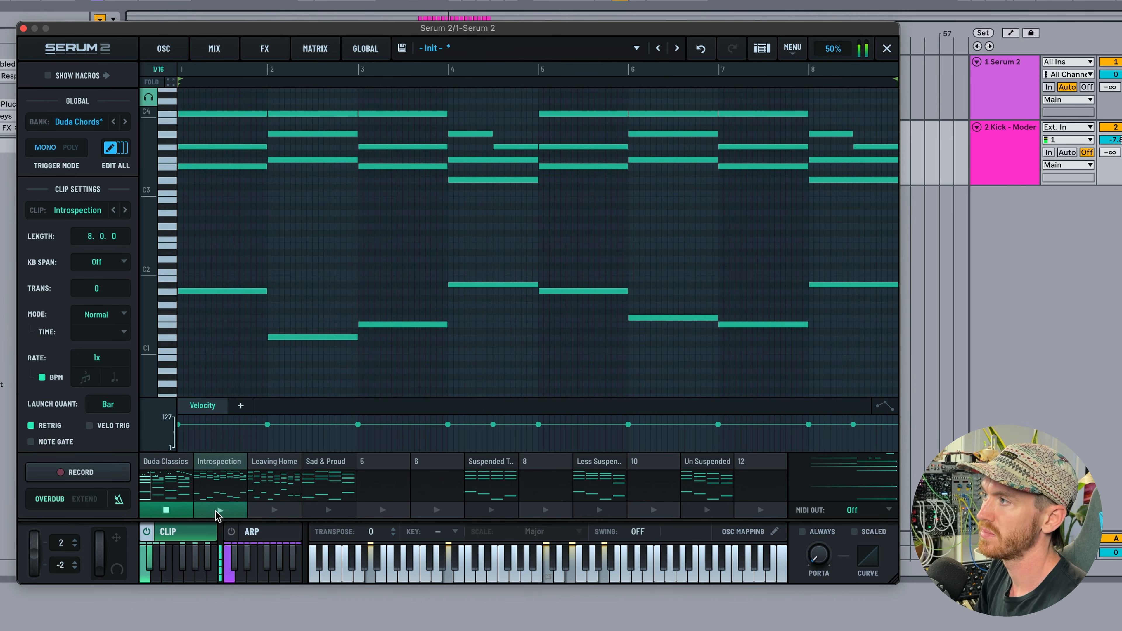
click(174, 511)
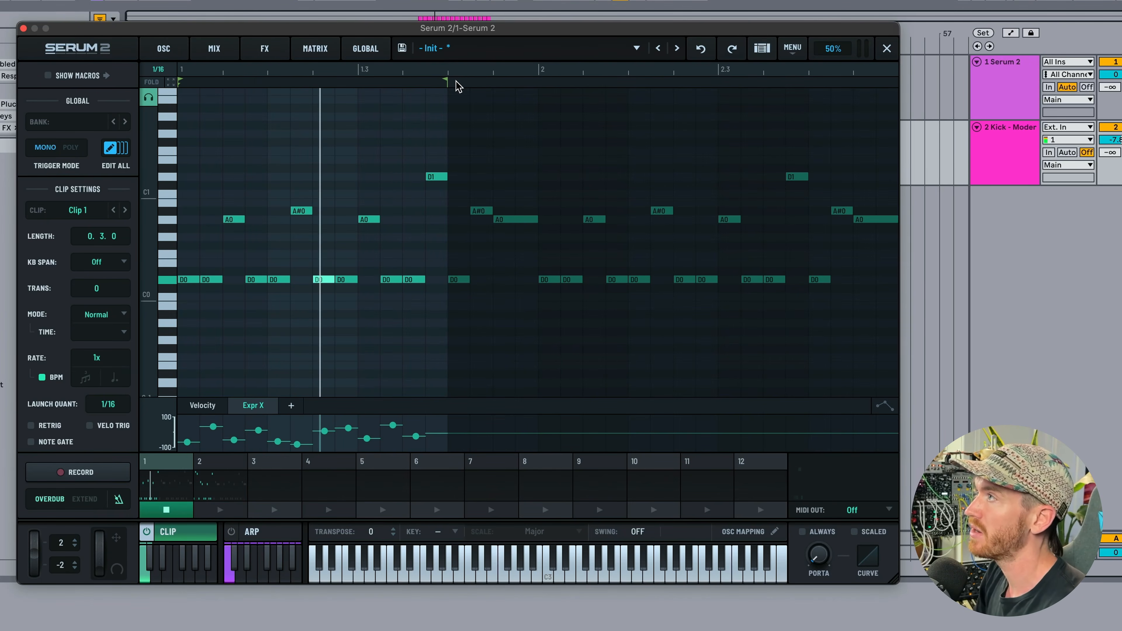
Extend bassline clips 1 and 2 to a length of 1.0.0 and move the last note in clip 2 to D0.
mouse_move(445, 82)
mouse_down()
mouse_move(556, 80)
mouse_move(538, 82)
mouse_up()
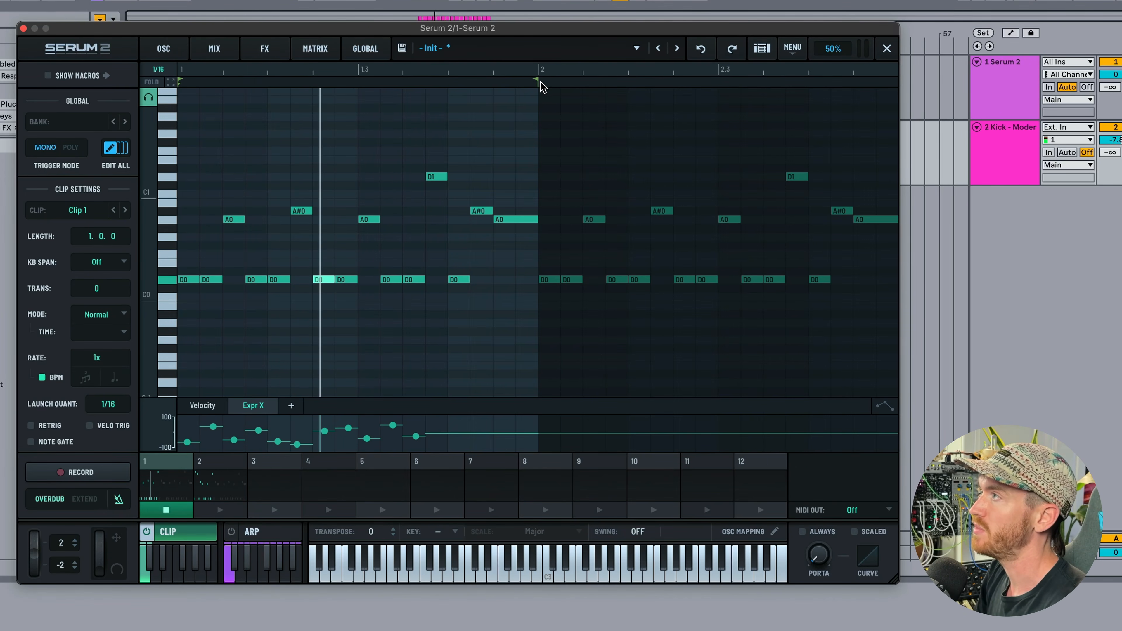
click(234, 475)
drag(445, 81, 534, 81)
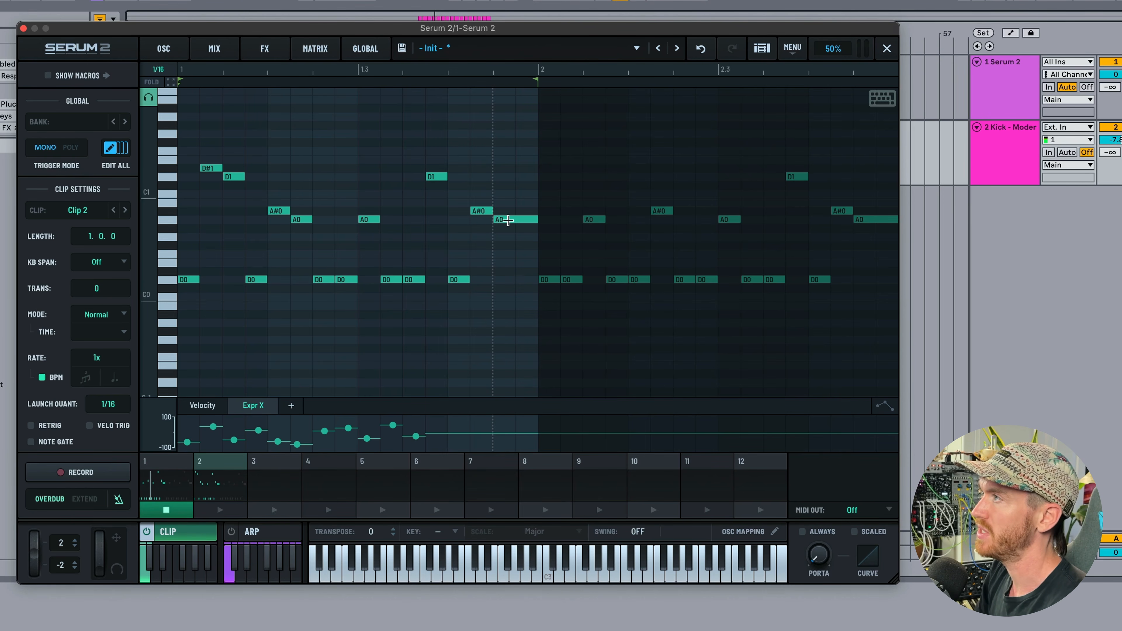
drag(508, 221, 508, 281)
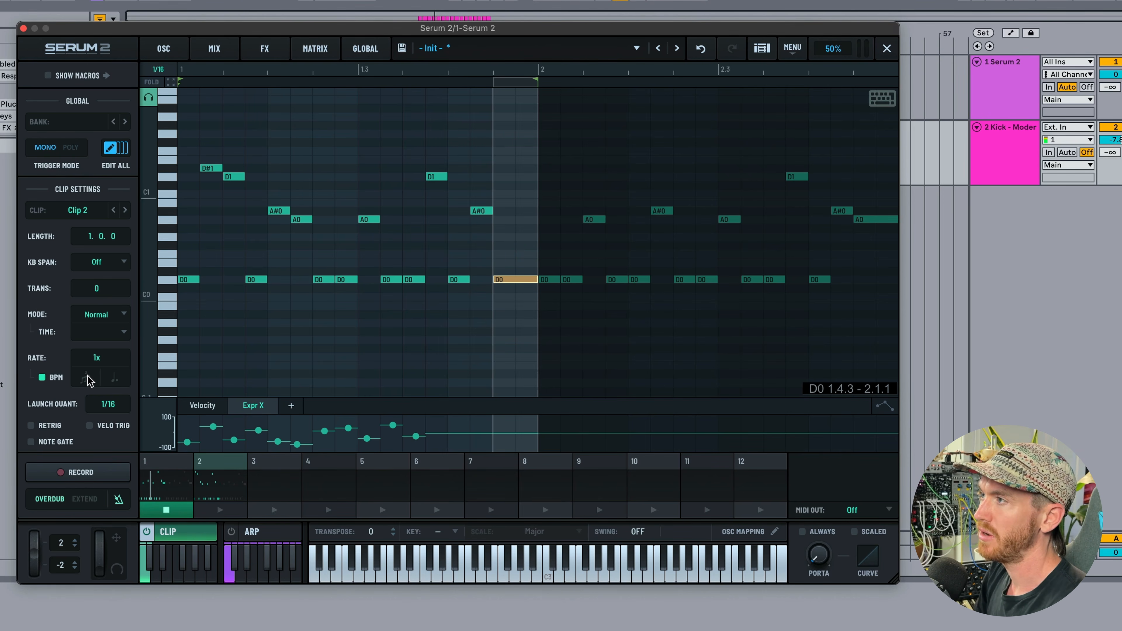
Set the launch quantize to 1/8 and test clip rates of 1/2x, 2x and 64x before returning the rate to 1x.
drag(115, 407, 116, 439)
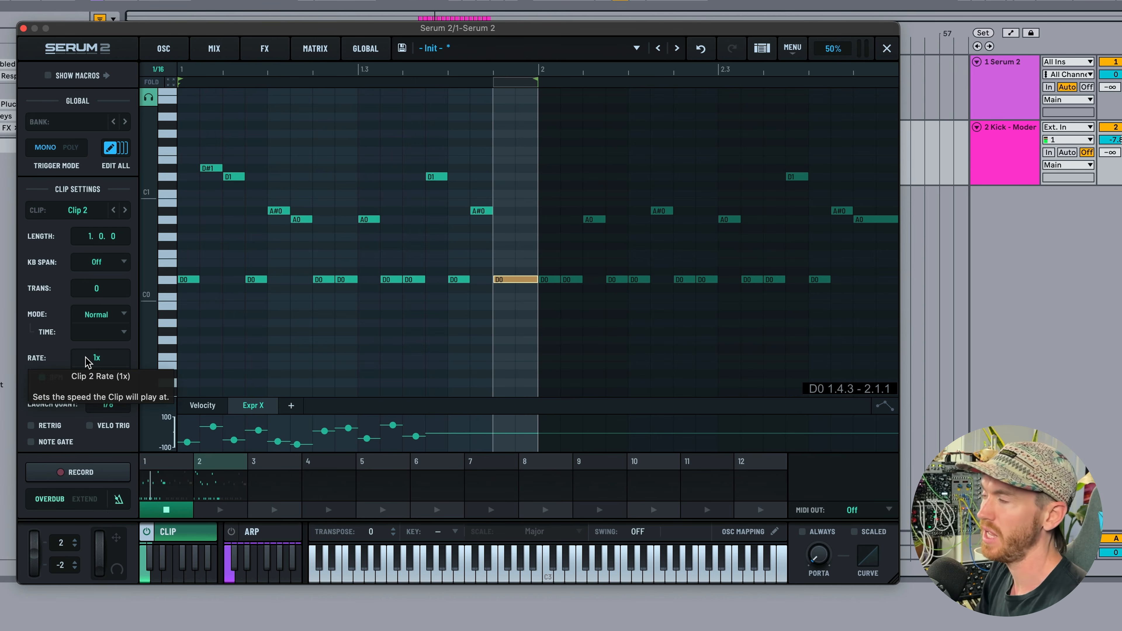
drag(117, 359, 107, 385)
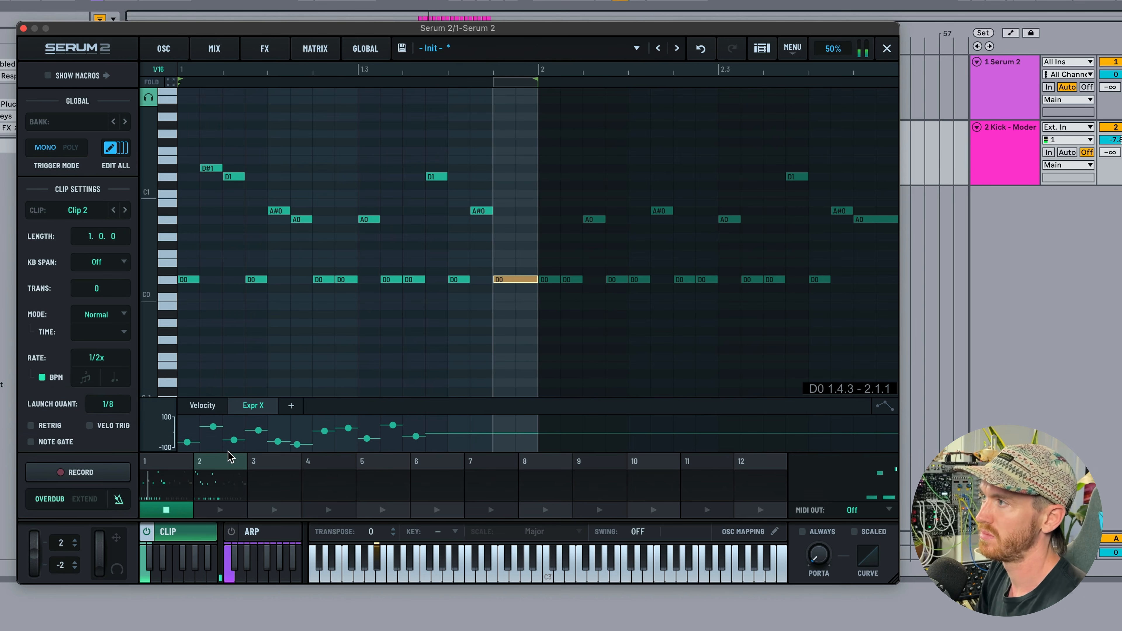
click(168, 469)
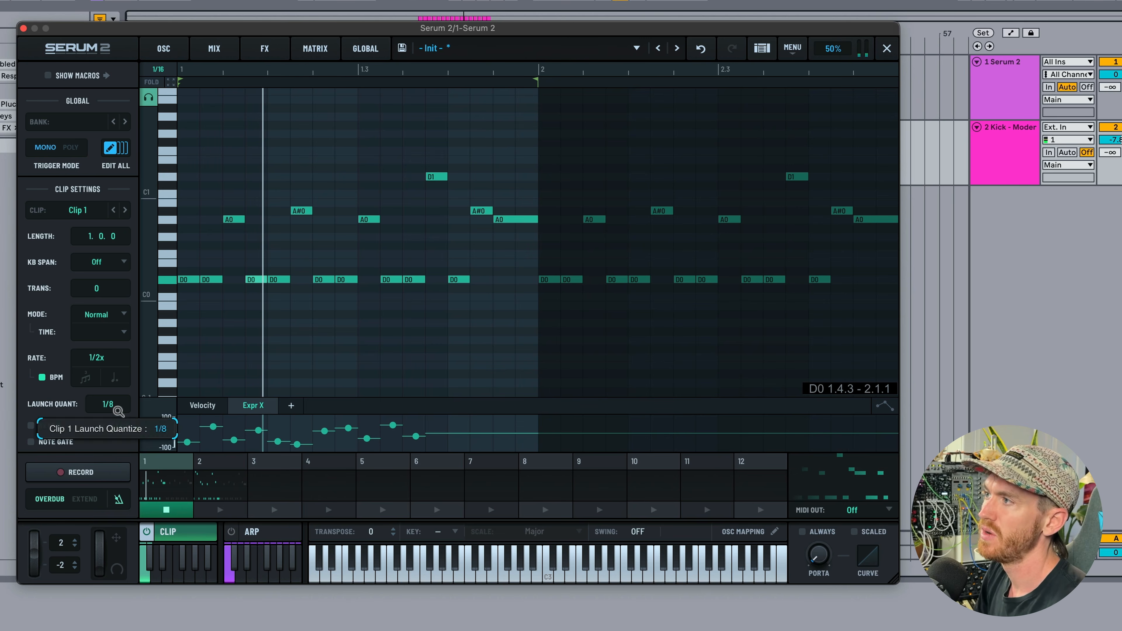
drag(98, 358, 111, 327)
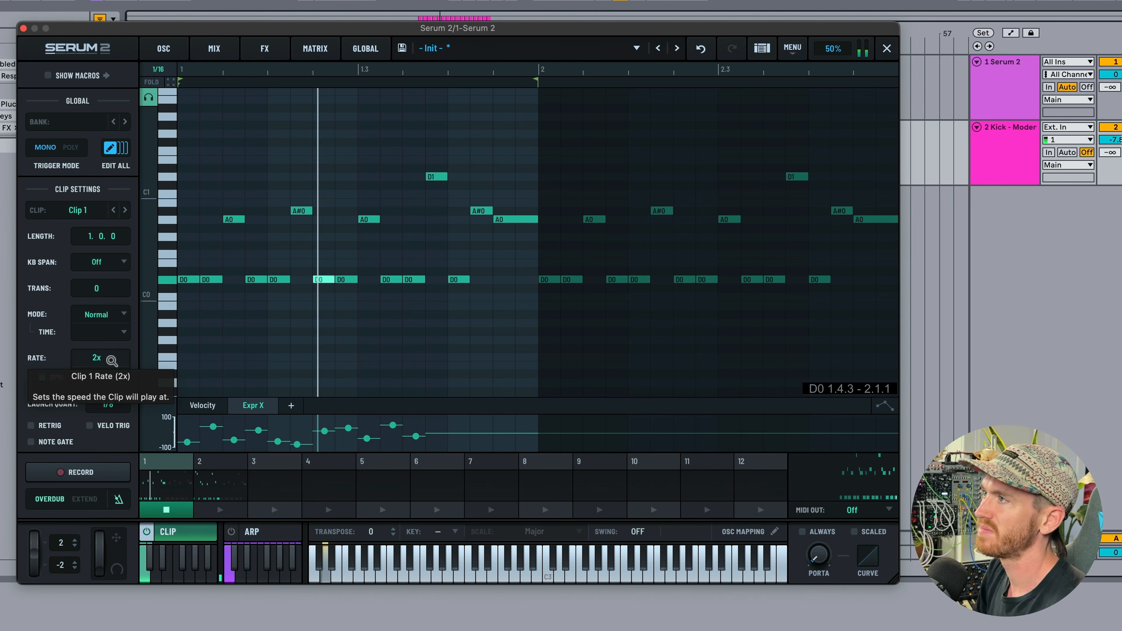
drag(112, 361, 113, 262)
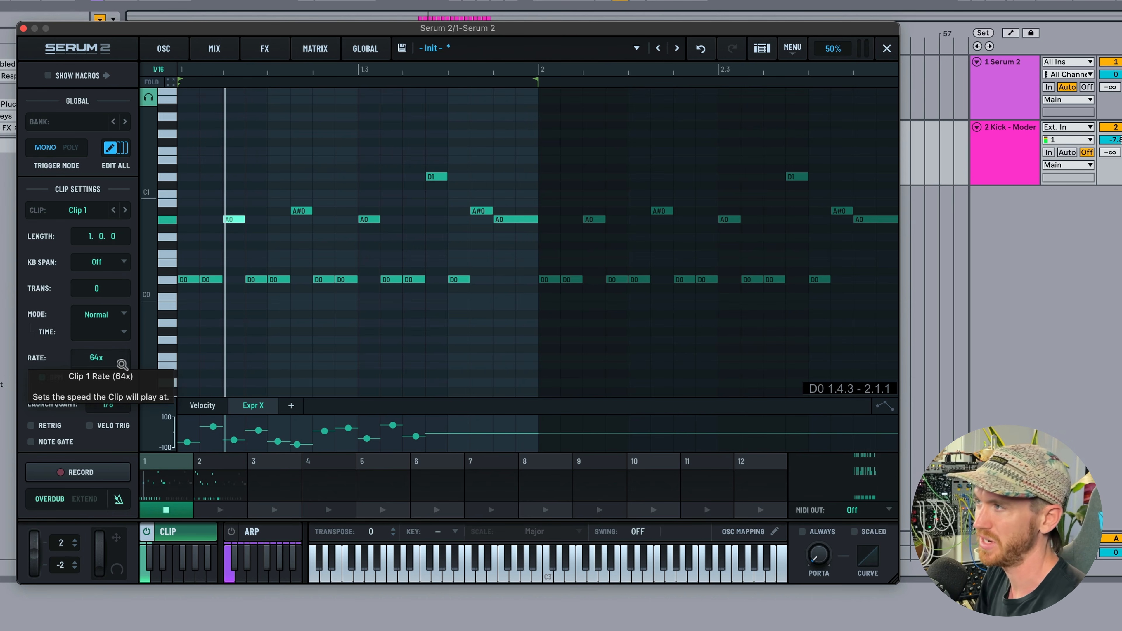
drag(122, 363, 116, 497)
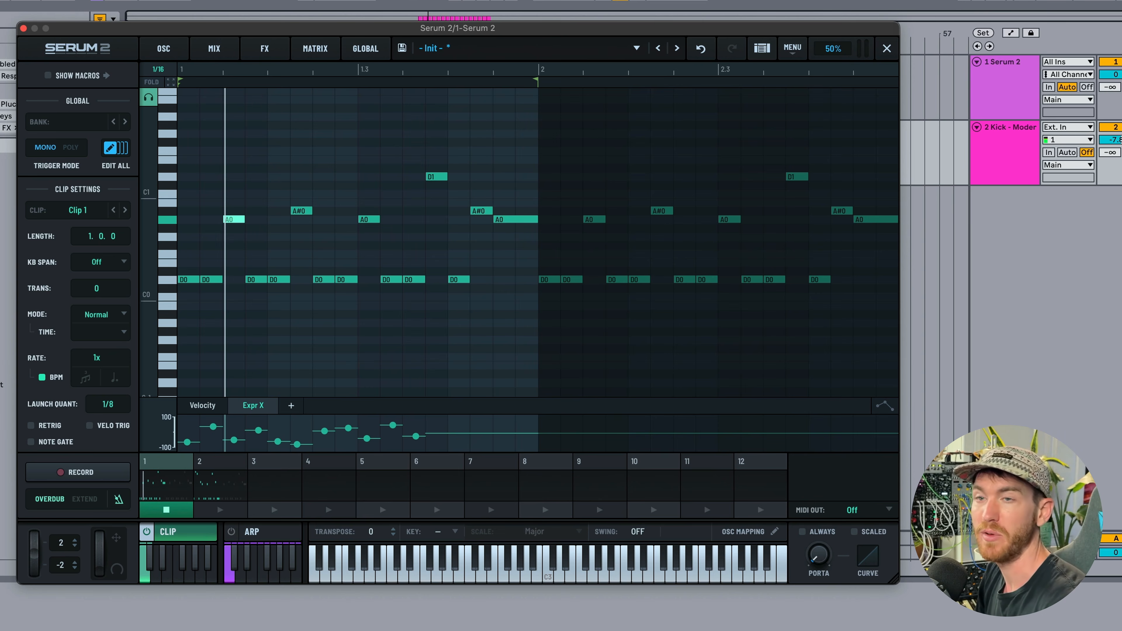
Turn off BPM sync for the clip rate and test rates of 183 ms and 688 ms.
click(42, 377)
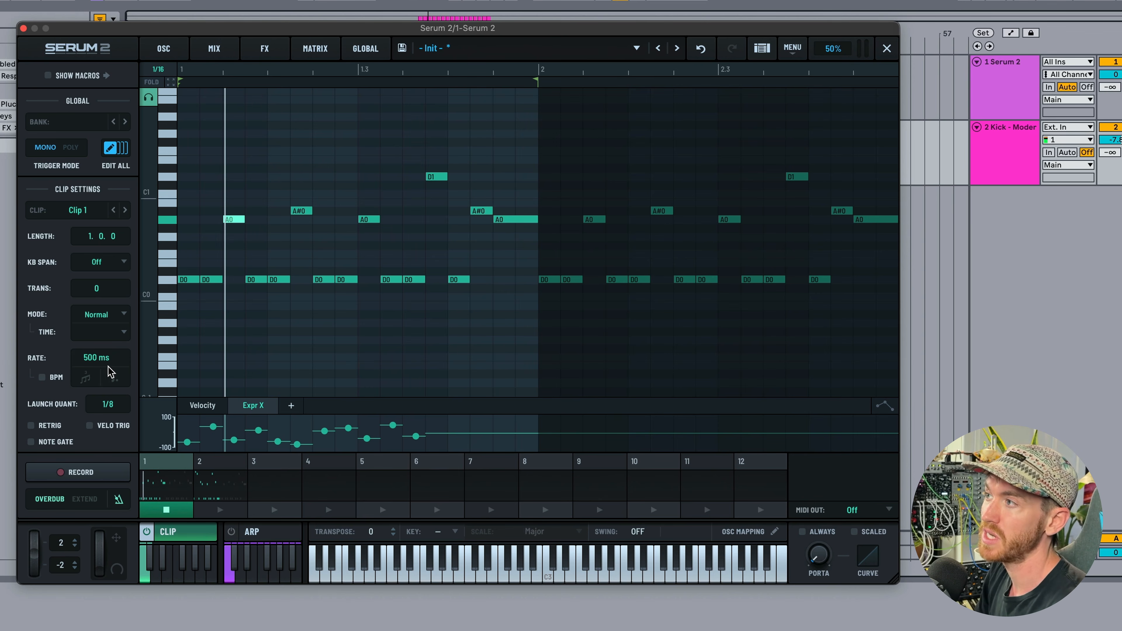
drag(101, 364, 101, 305)
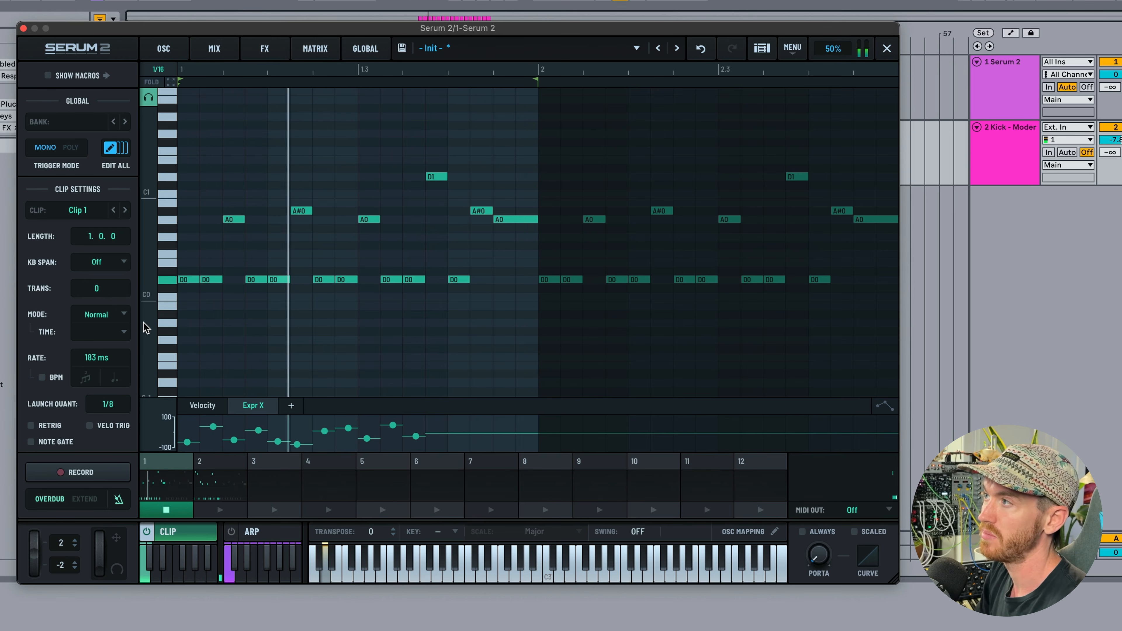
drag(100, 354, 92, 421)
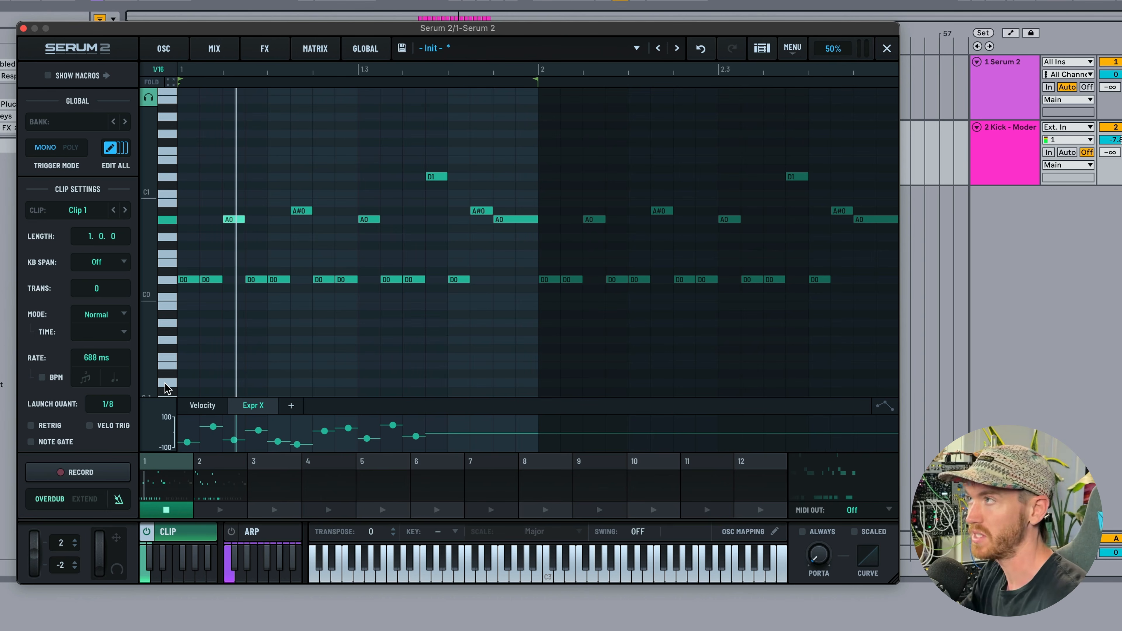
Turn BPM sync back on, enable triplet and dotted intervals, and set the clip rate to 1t.
click(42, 377)
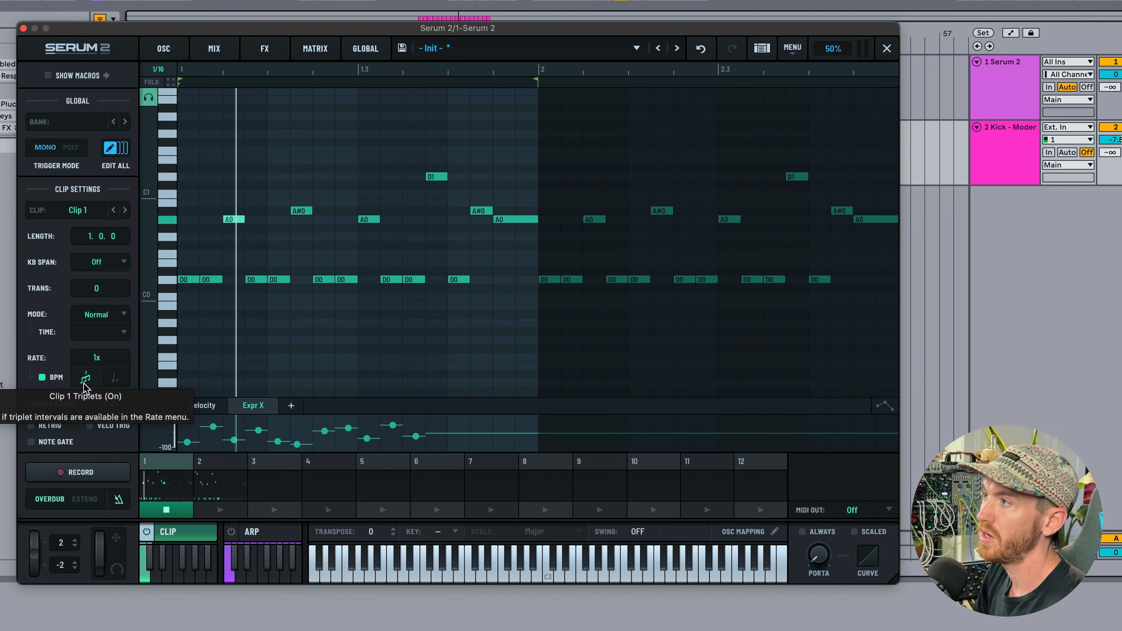
mouse_move(114, 368)
mouse_down()
mouse_move(110, 355)
mouse_move(110, 369)
mouse_up()
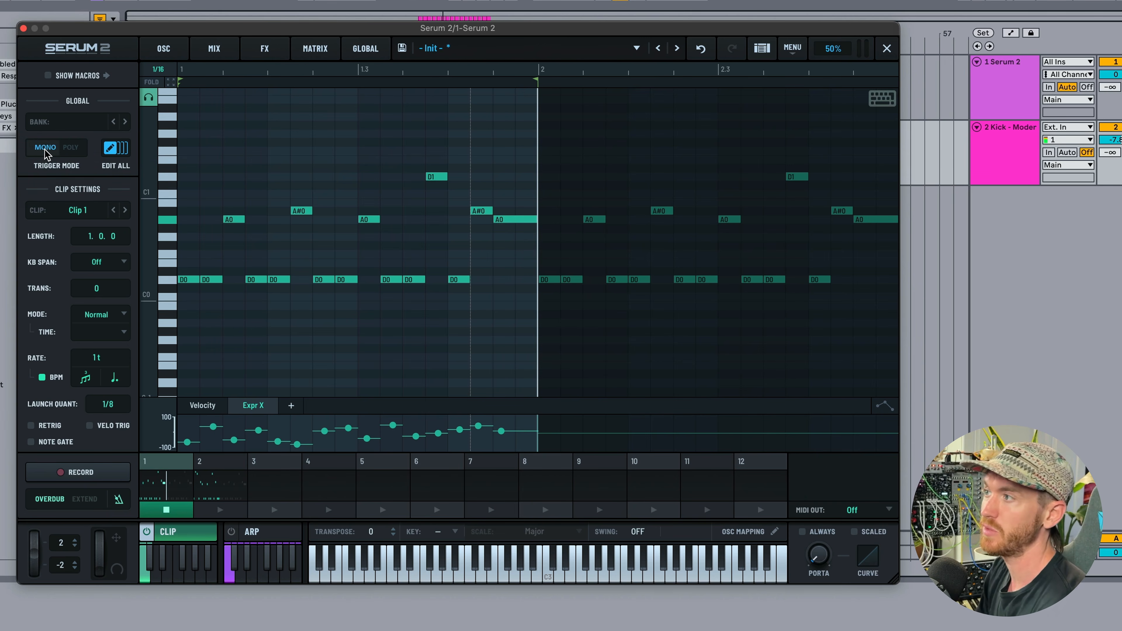
Set the trigger mode to Poly and test it by launching clip 2 on top of clip 1, then stopping clip 2.
click(78, 150)
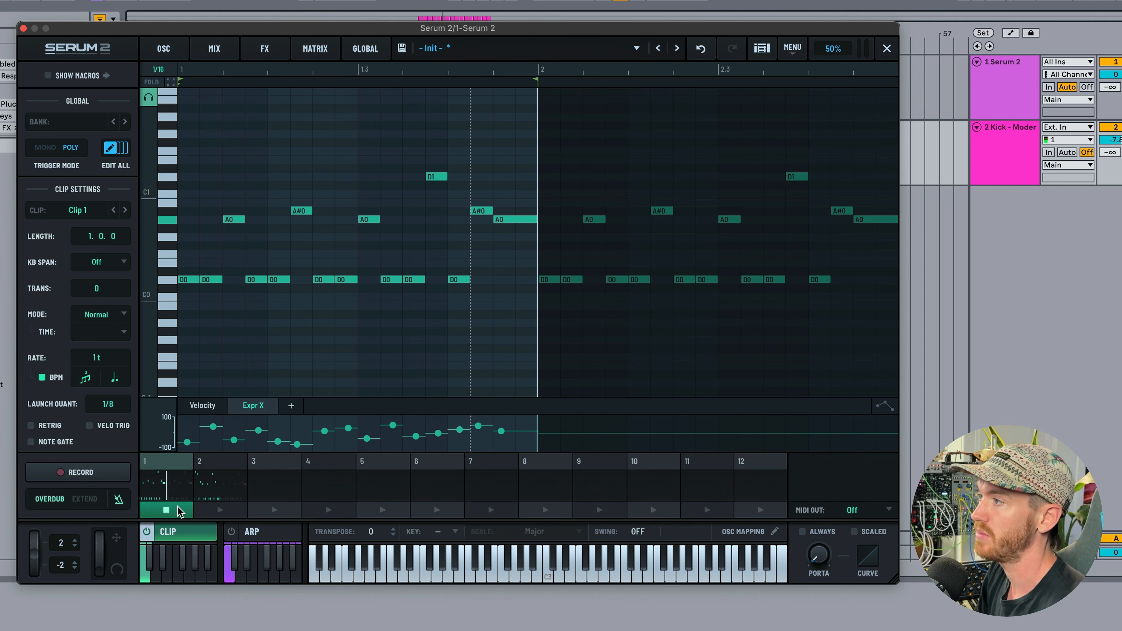
click(221, 510)
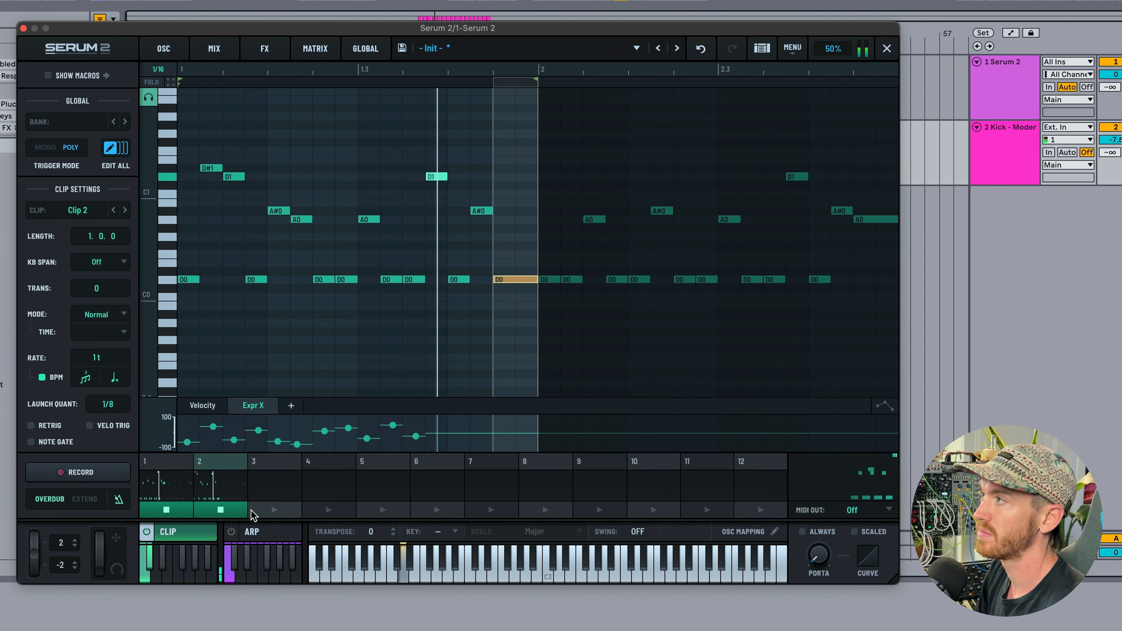
click(216, 511)
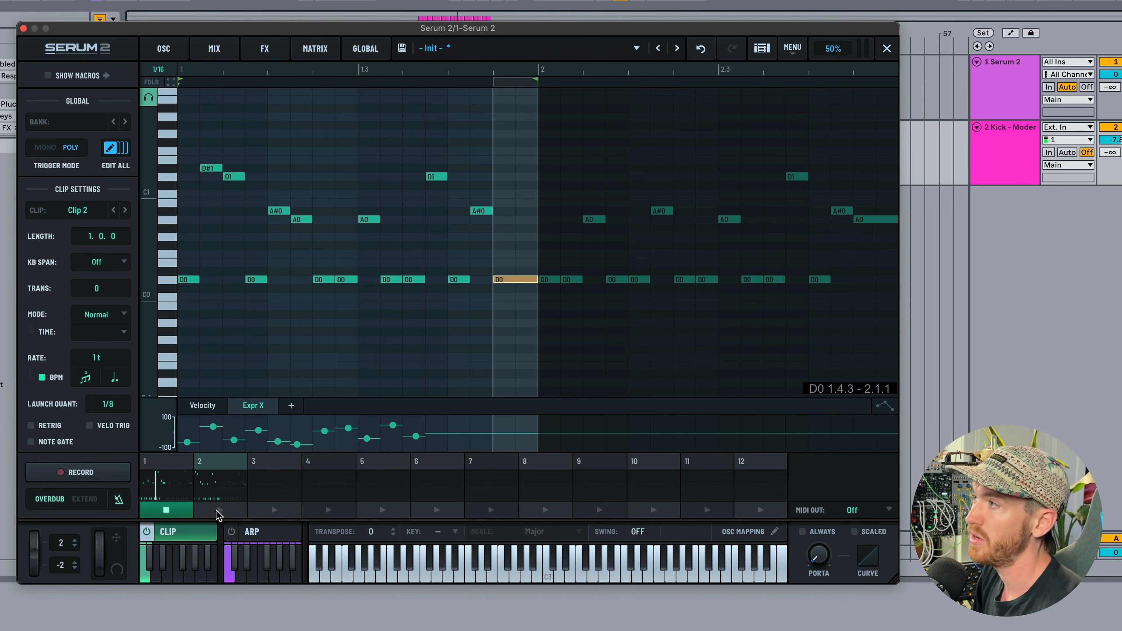
click(233, 326)
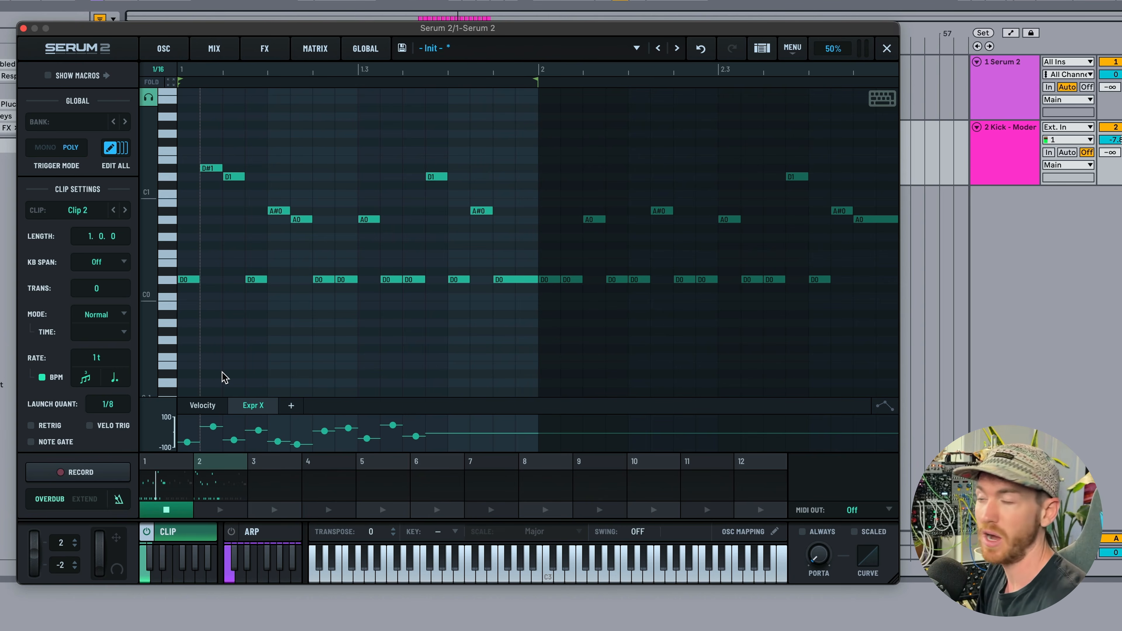
Transpose only clip 2 by 24 semitones with Edit All off, and test it playing alongside clip 1.
click(109, 147)
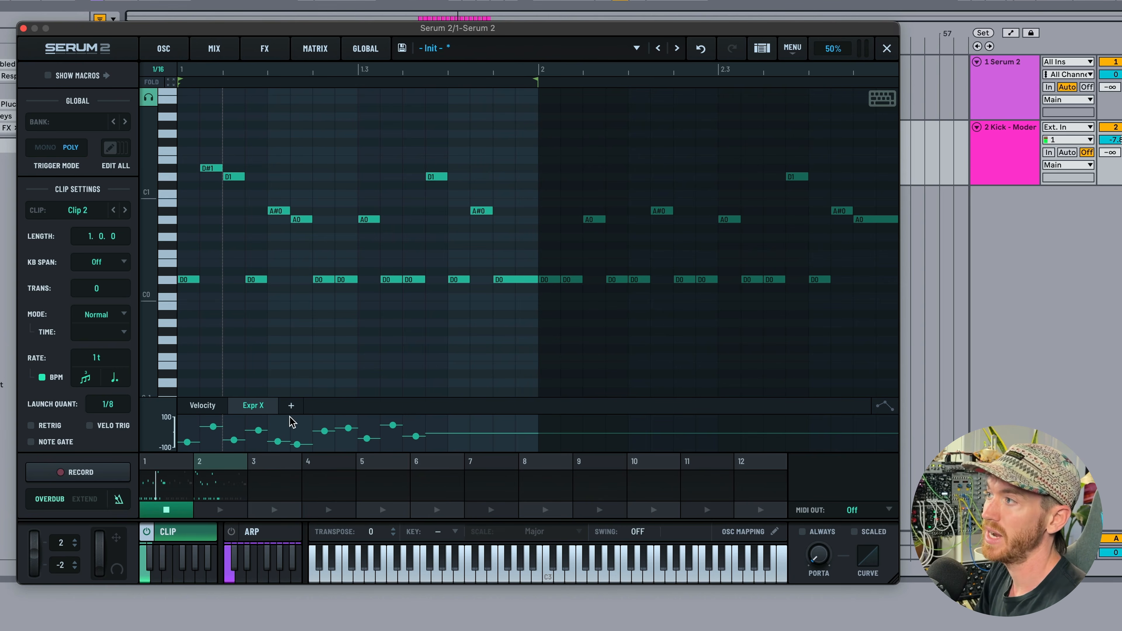
click(183, 472)
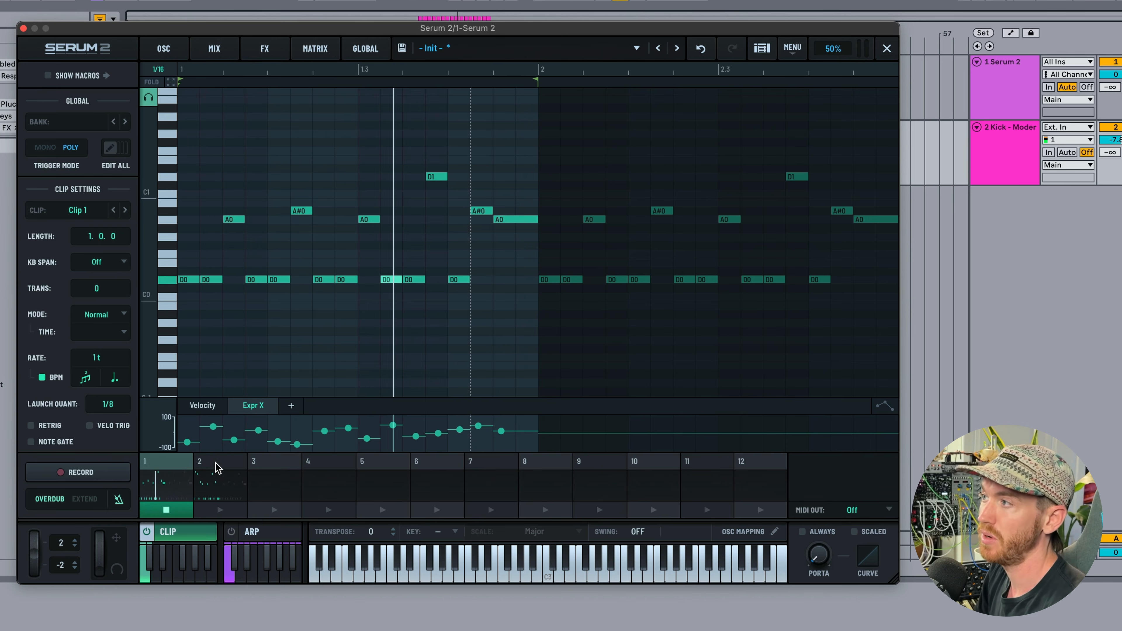
click(217, 467)
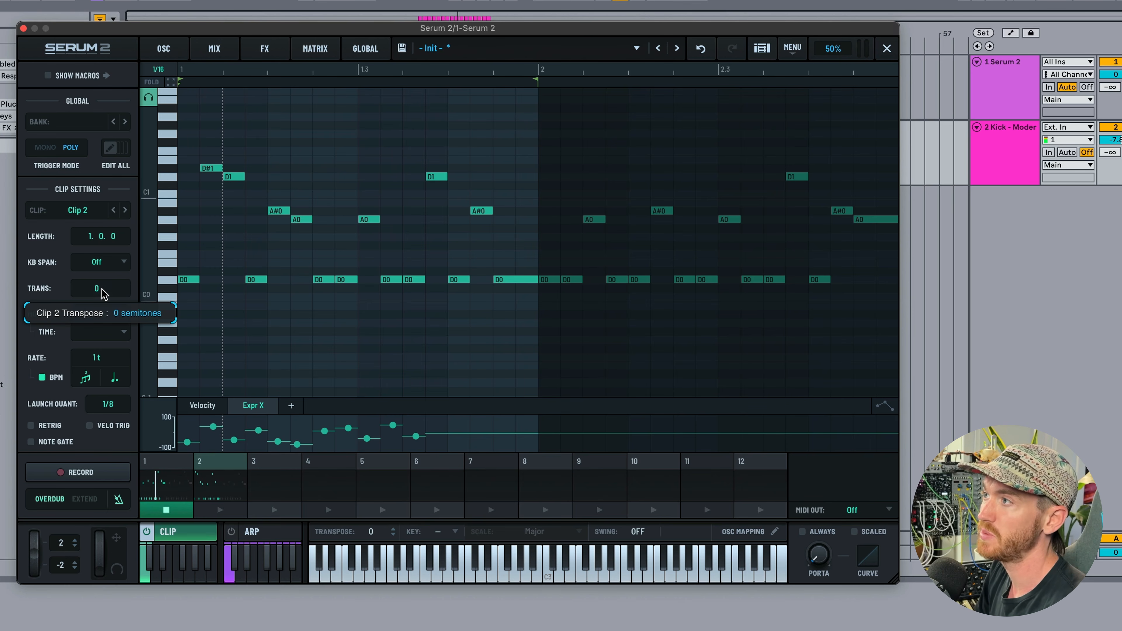
drag(105, 294, 105, 217)
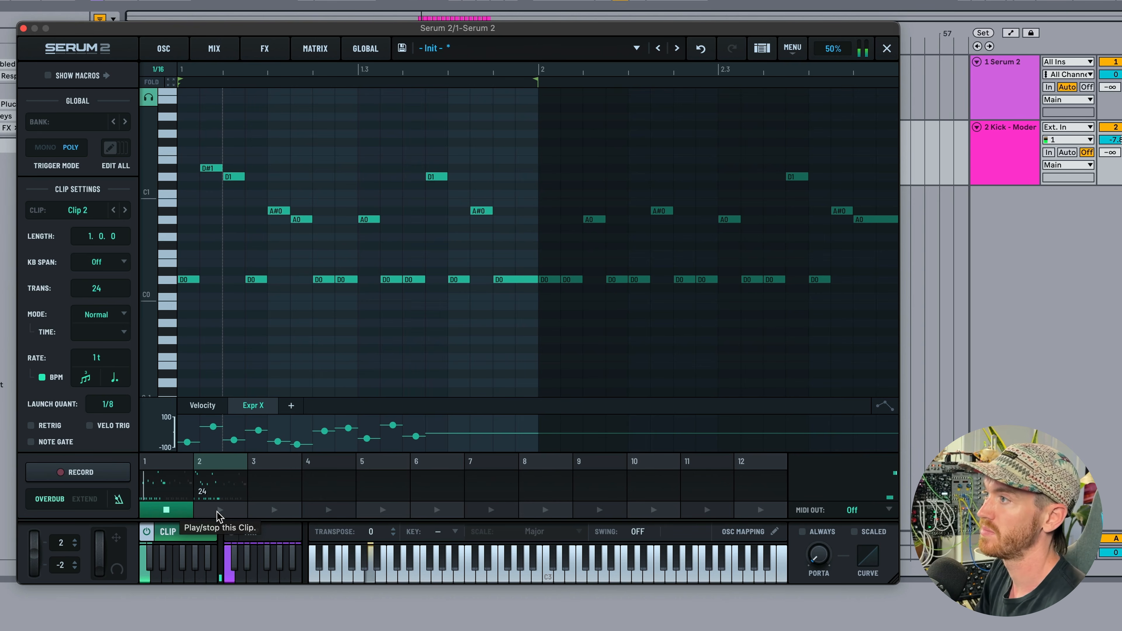
click(220, 511)
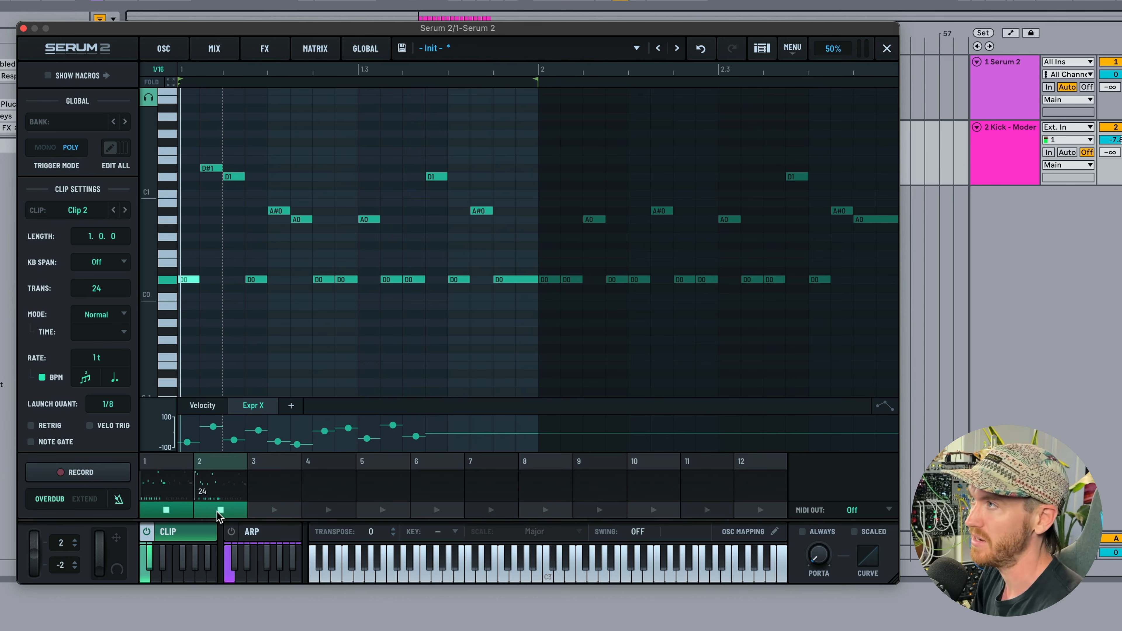
click(220, 510)
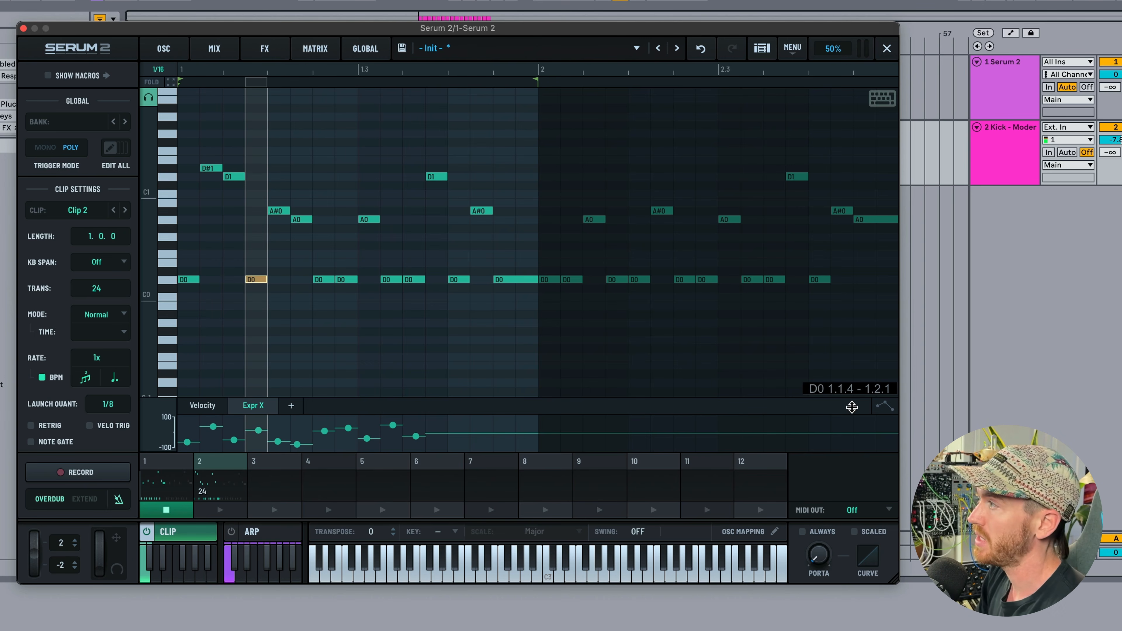
Turn on pitch curve editing in clip 2, draw glides from D0 to A#0 and A0 to D0, and curve the last note's pitch downward.
click(885, 405)
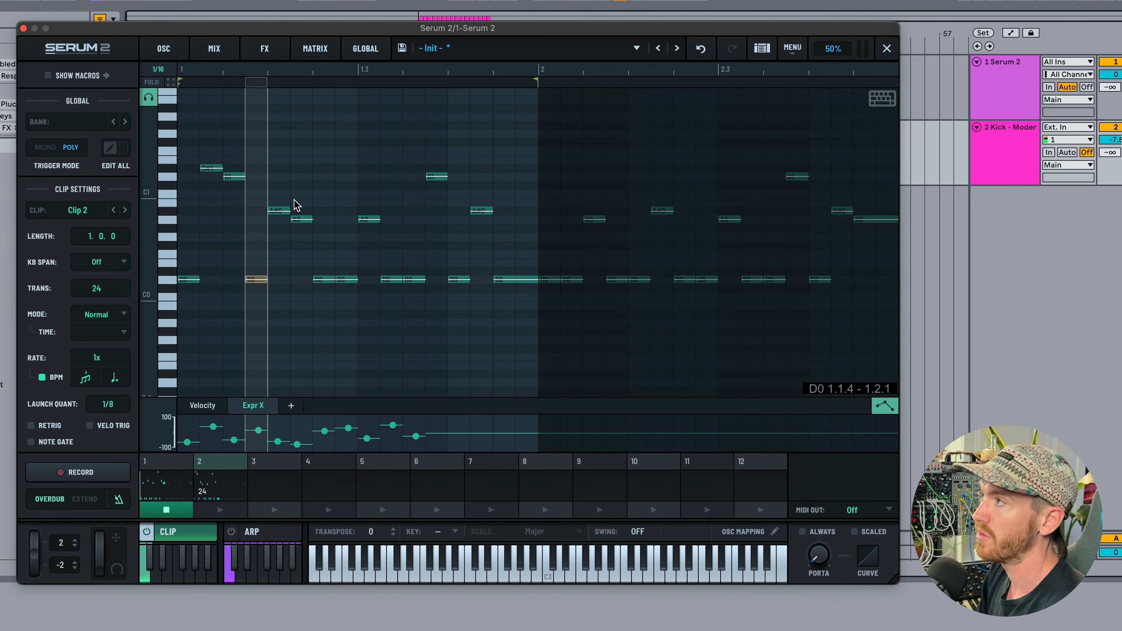
click(262, 281)
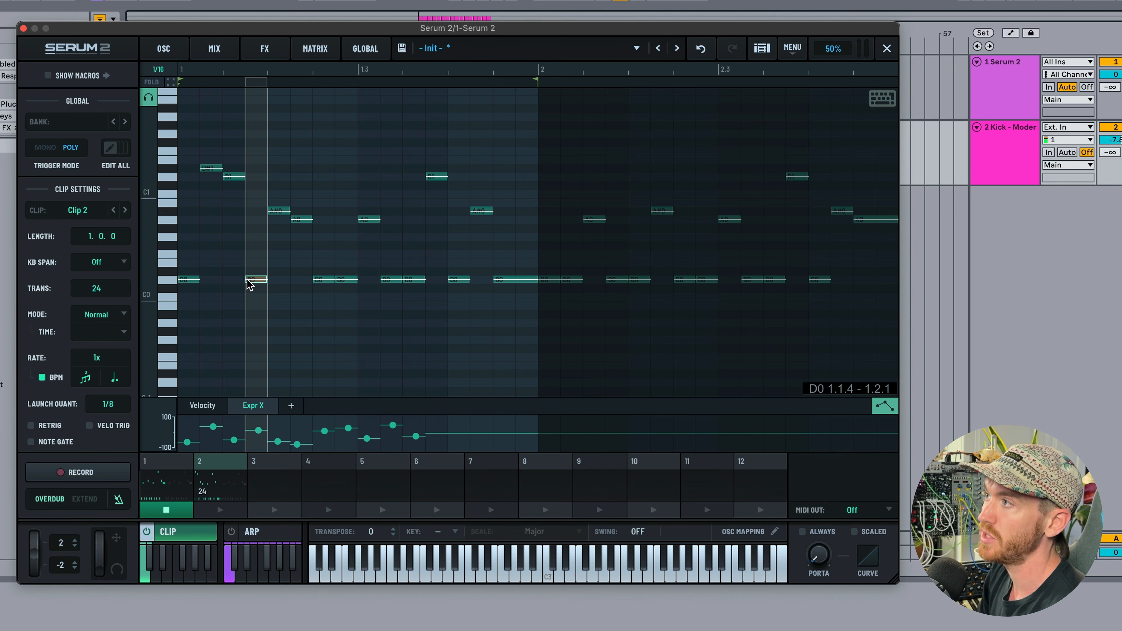
mouse_move(267, 283)
mouse_down()
mouse_move(266, 211)
mouse_move(310, 258)
mouse_move(313, 280)
mouse_up()
click(296, 221)
click(495, 279)
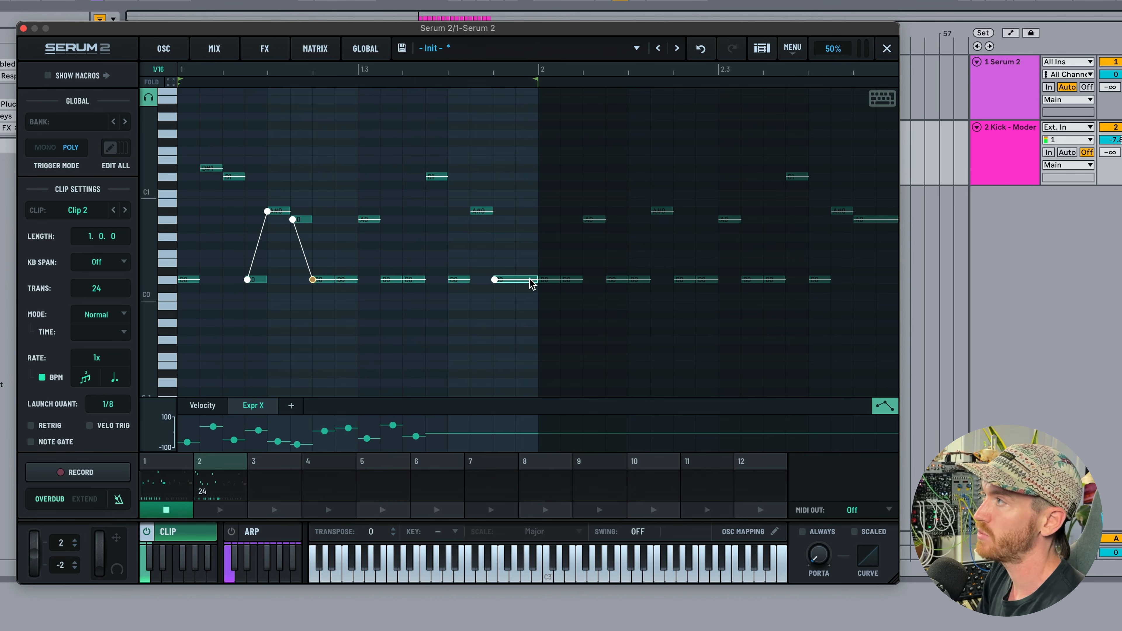
mouse_move(535, 283)
mouse_down()
mouse_move(538, 357)
mouse_move(524, 267)
mouse_move(527, 297)
mouse_move(495, 396)
mouse_move(535, 265)
mouse_up()
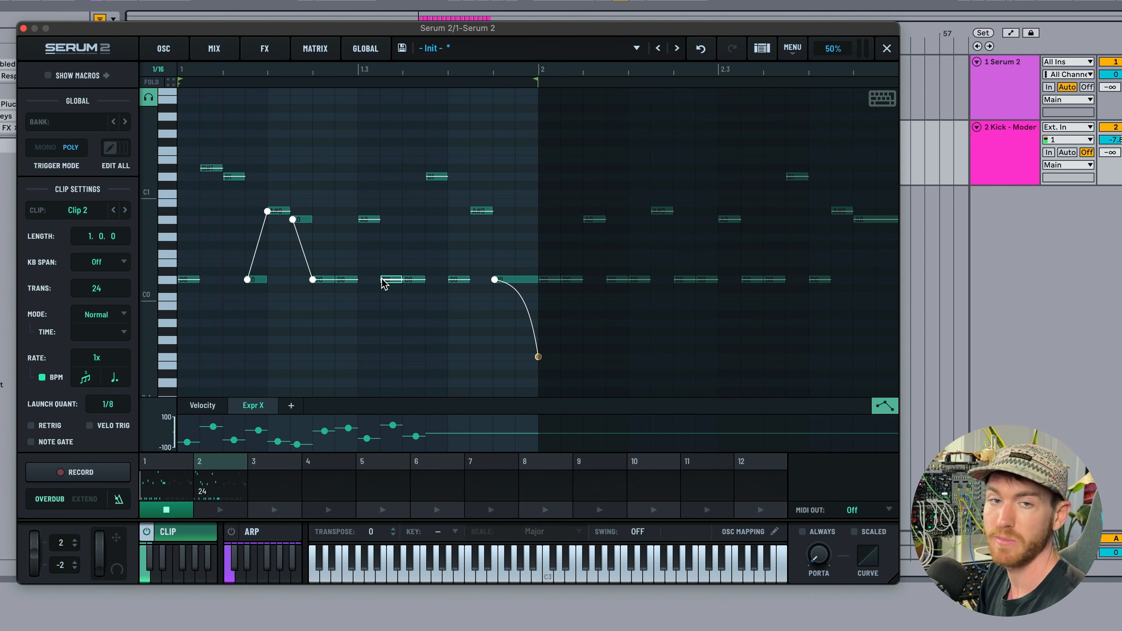
key(space)
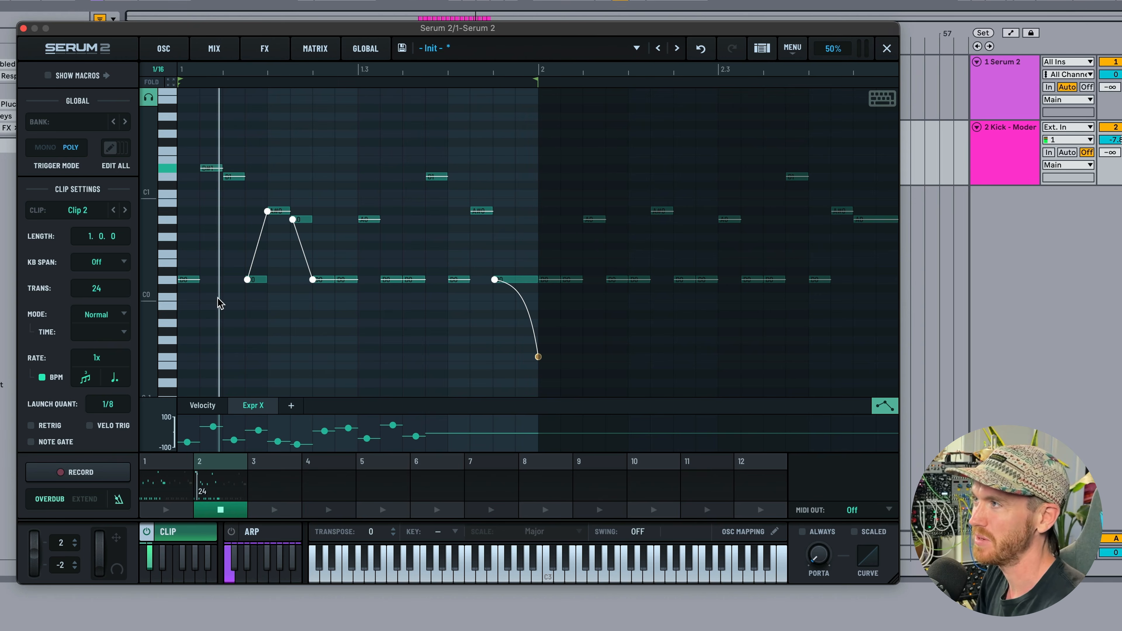
Duplicate clip 2 into clip slot 3.
drag(213, 467, 264, 468)
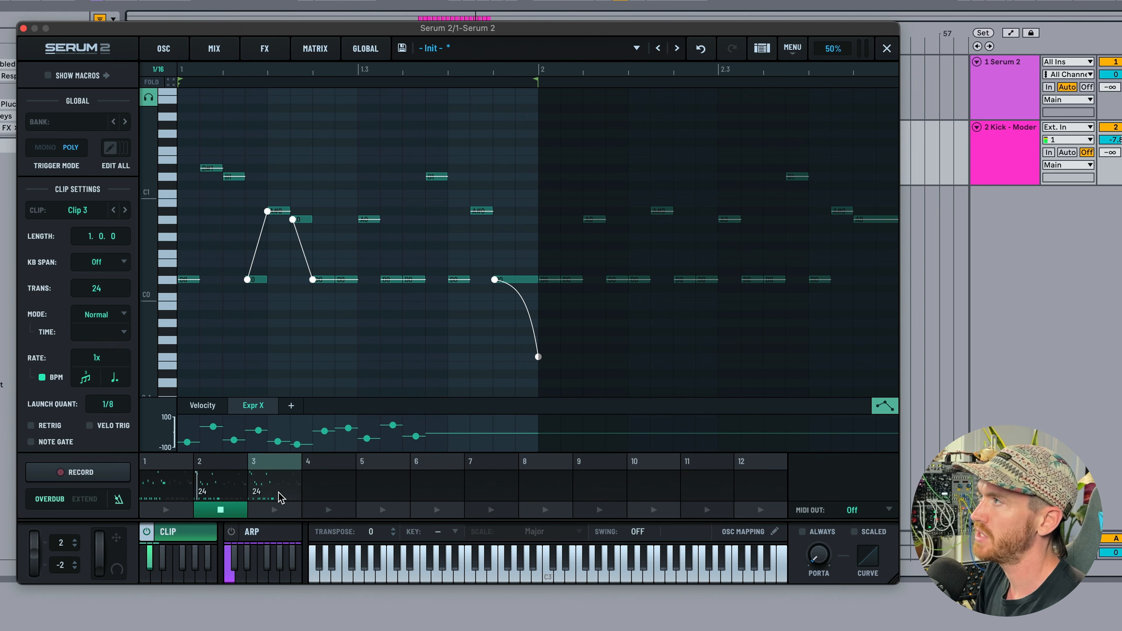
Draw upward and downward pitch curves on clip 3's first four notes and the A0 note at 1.3, and reshape the last note's curve.
drag(179, 280, 200, 383)
drag(246, 279, 268, 323)
drag(201, 168, 223, 253)
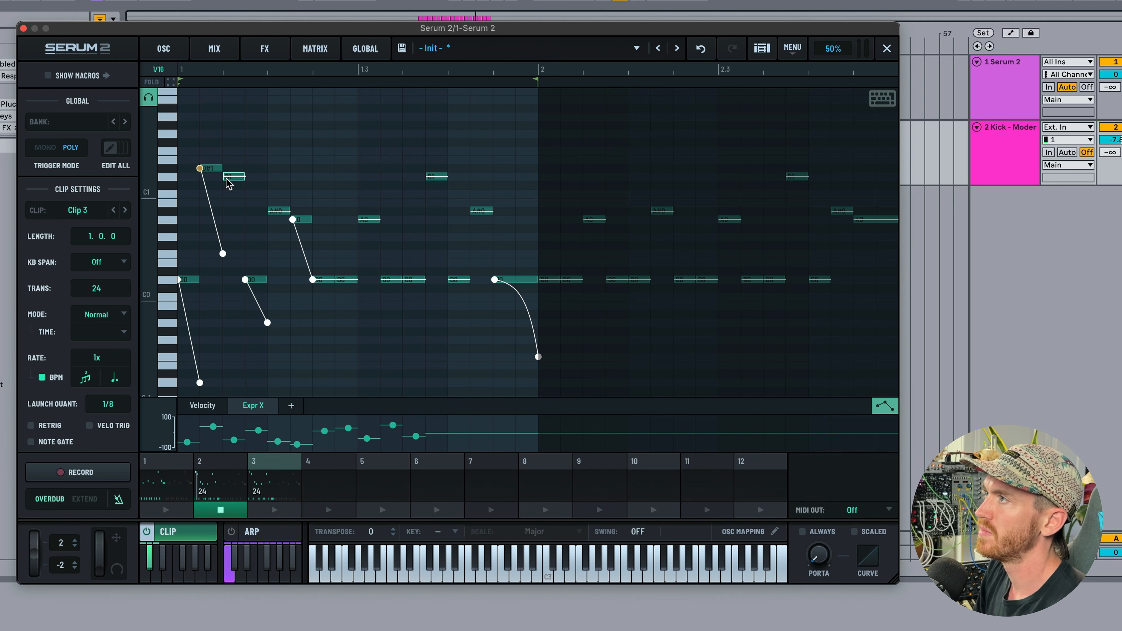
drag(226, 176, 222, 212)
drag(362, 219, 380, 279)
drag(538, 357, 538, 279)
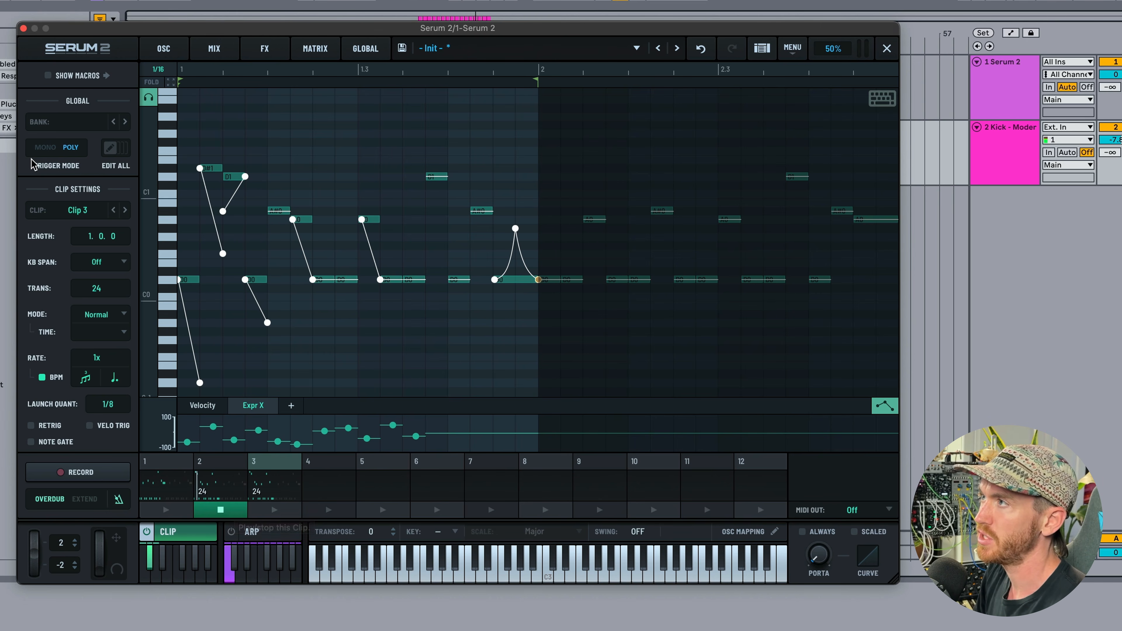
Set the trigger mode to Mono, and stop clip 3 after viewing clips 1 and 2.
click(45, 148)
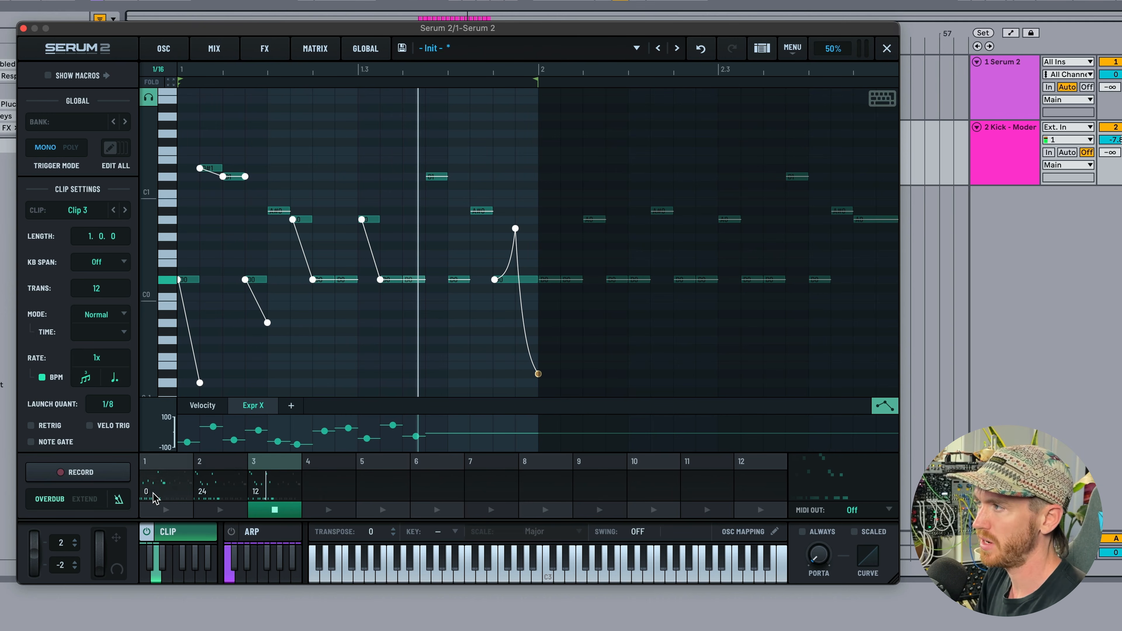
click(168, 495)
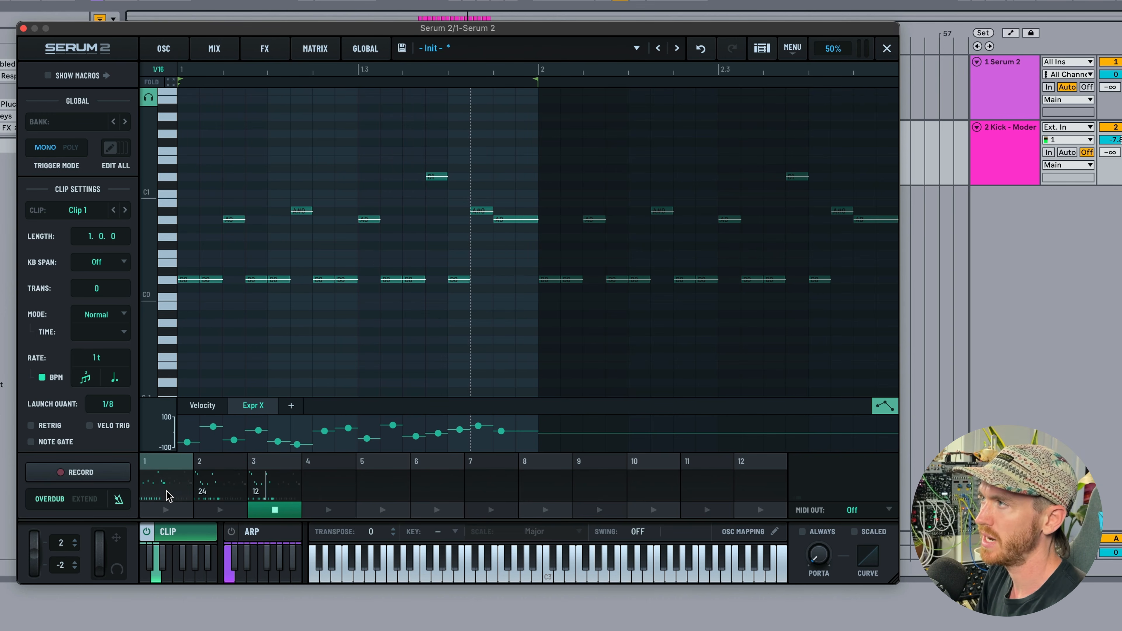
click(226, 487)
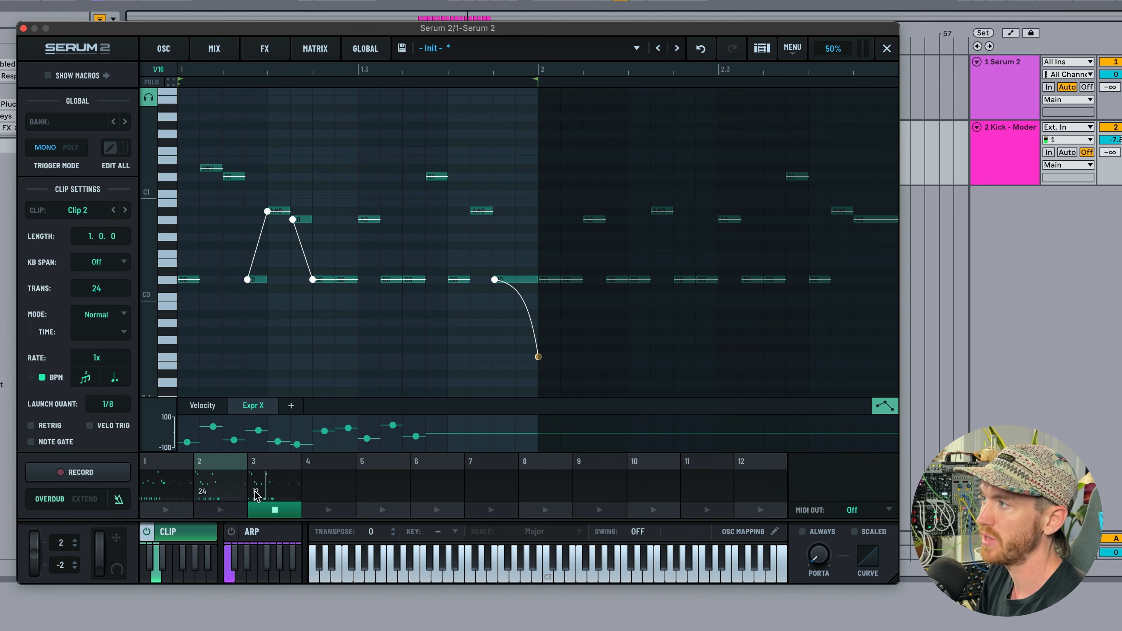
click(275, 510)
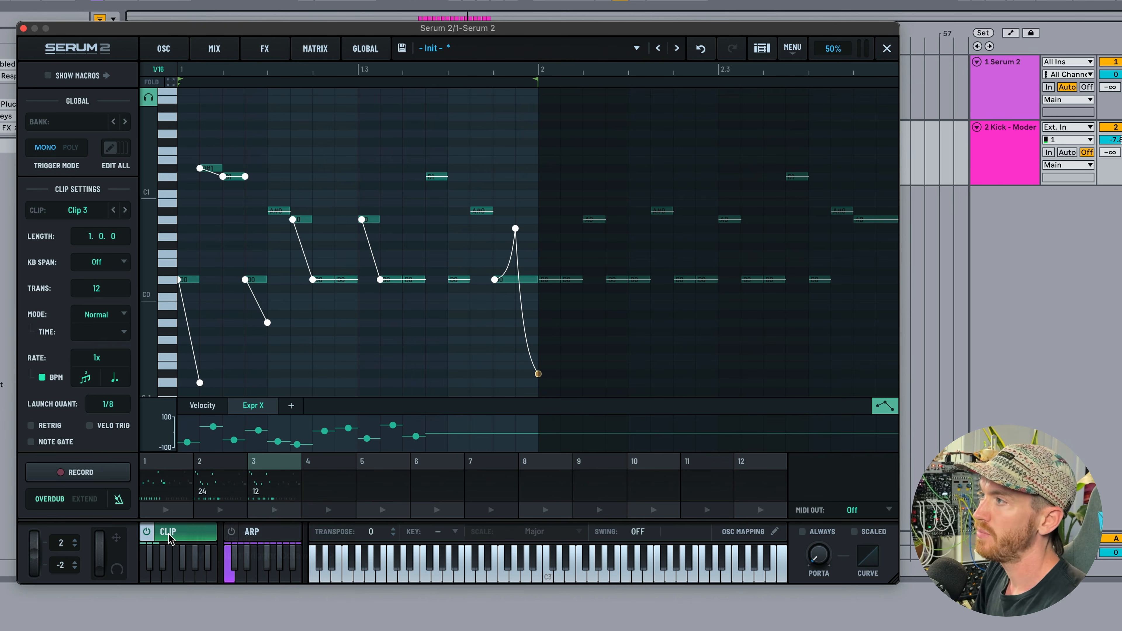
Set the clip module's MIDI input trigger octave to -1 and stop playback.
right_click(184, 532)
mouse_move(217, 563)
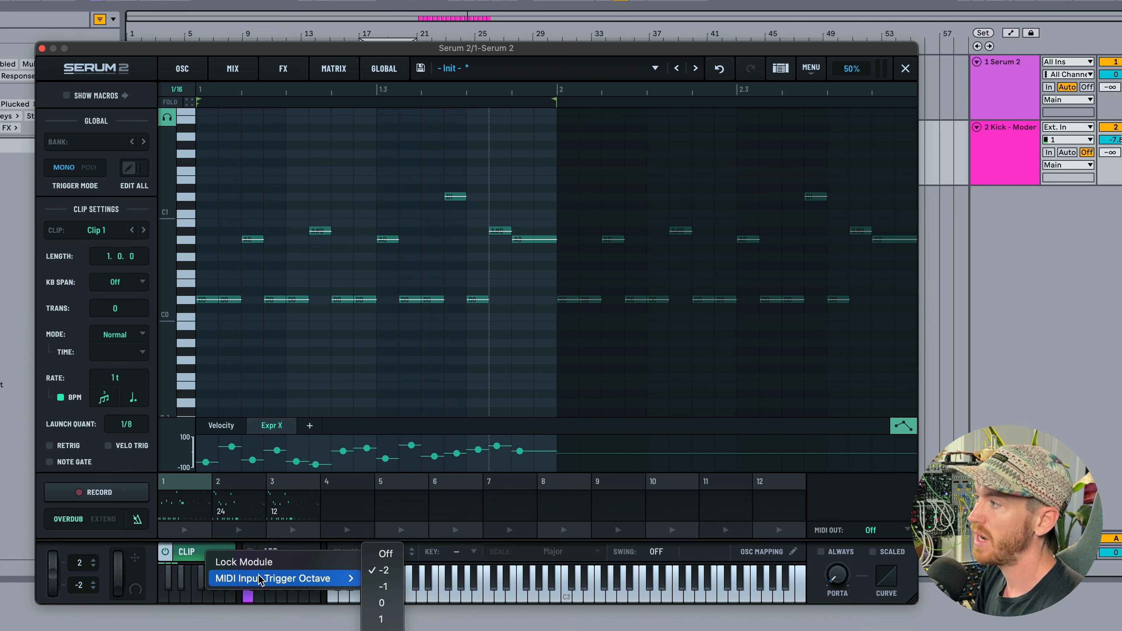
click(386, 585)
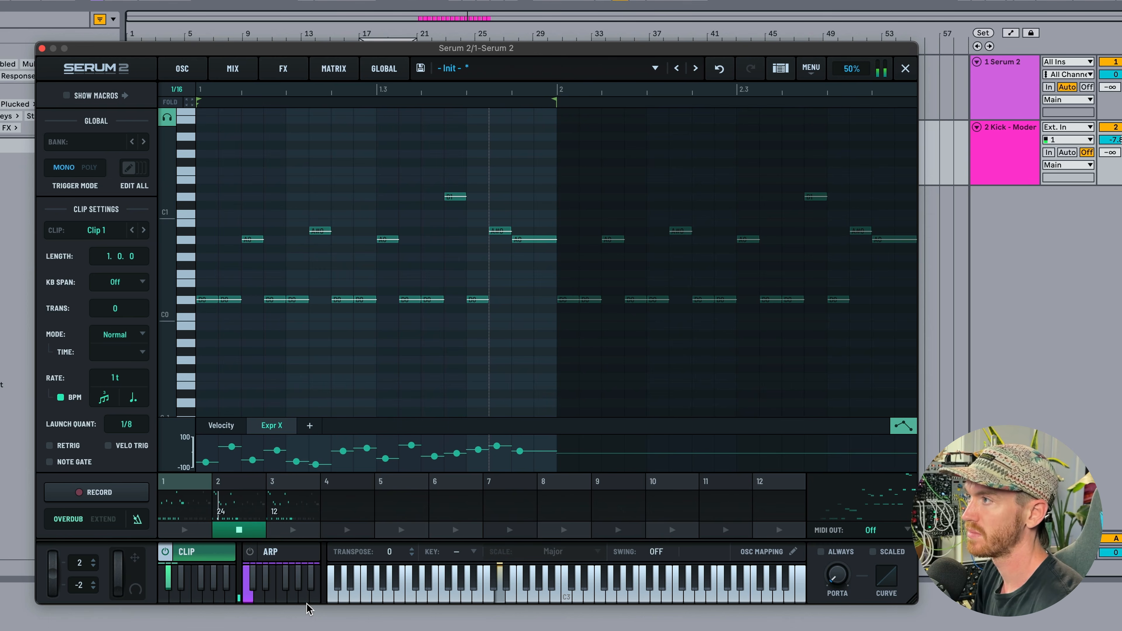
key(space)
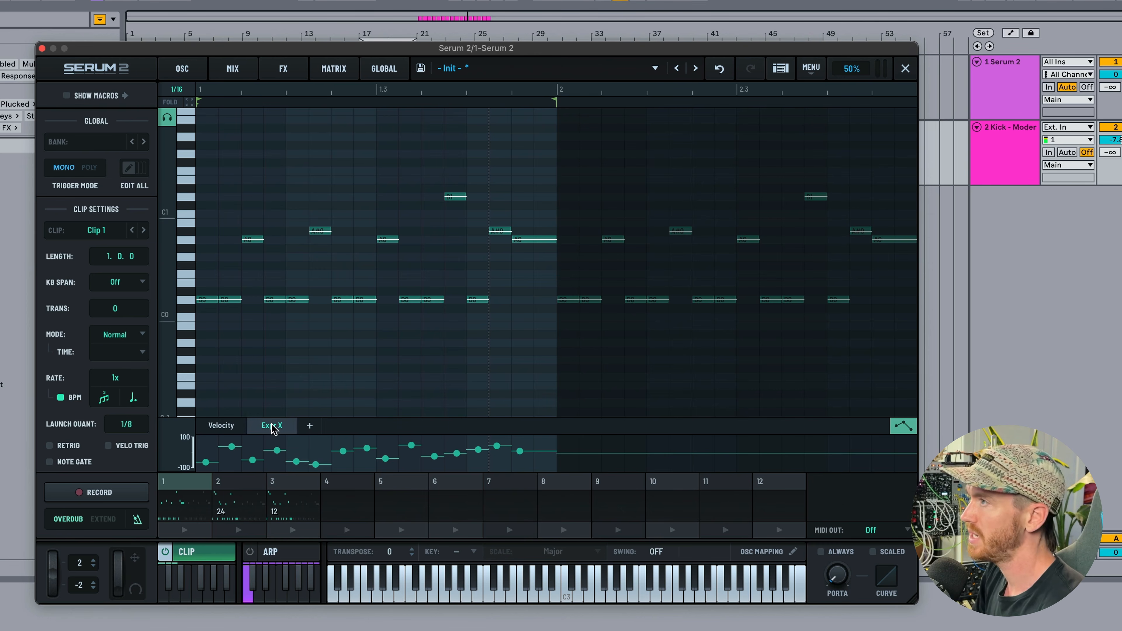
Vary the velocities of the notes across clip 1 and launch the clip.
click(221, 425)
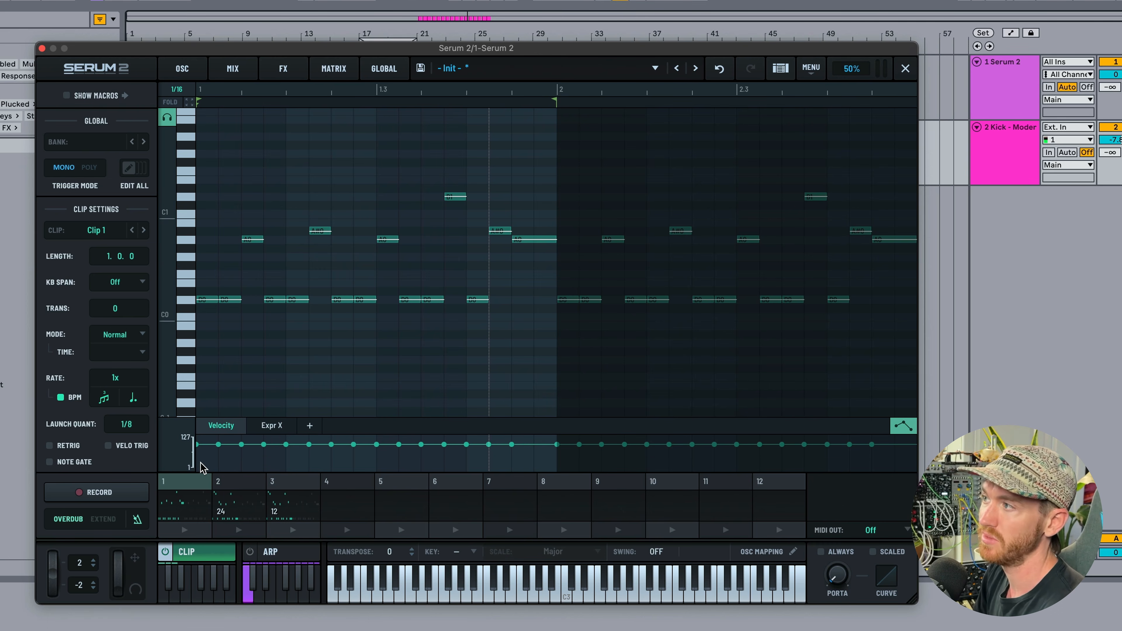
drag(201, 453, 489, 455)
click(511, 444)
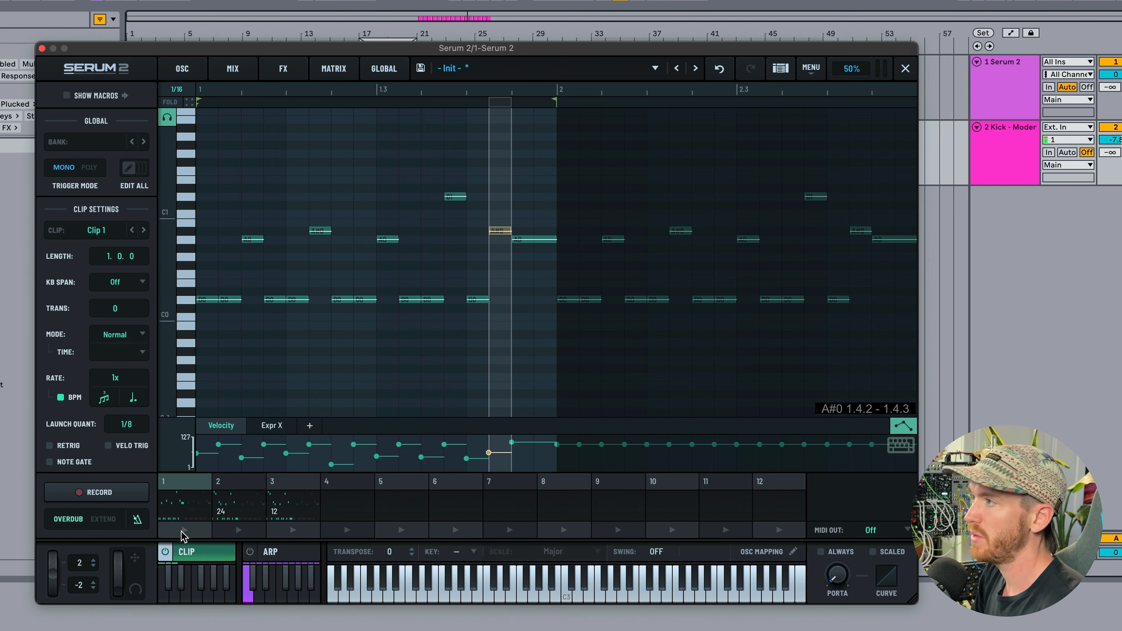
click(184, 530)
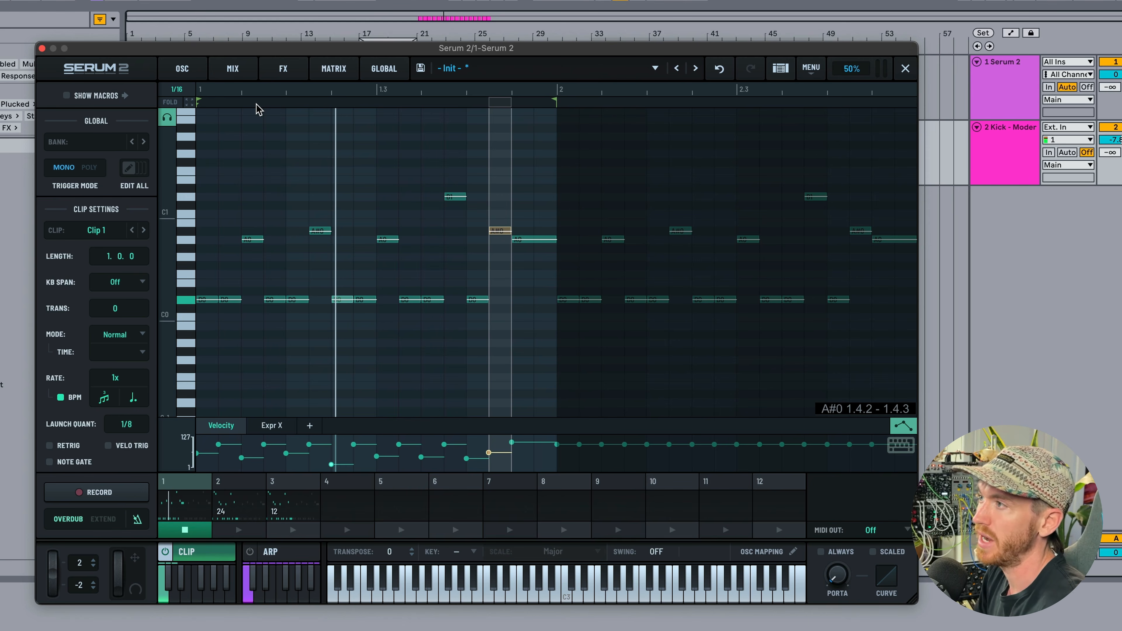
Assign velocity as a modulation source to oscillator A's level, and return to the clip editor.
click(203, 79)
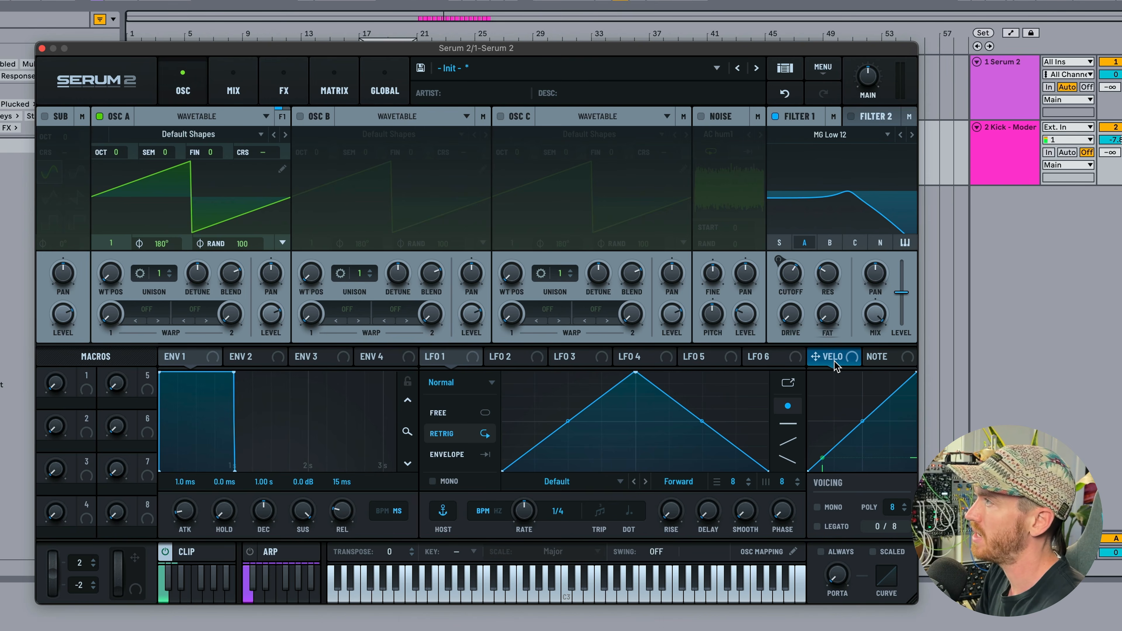
drag(816, 357, 256, 282)
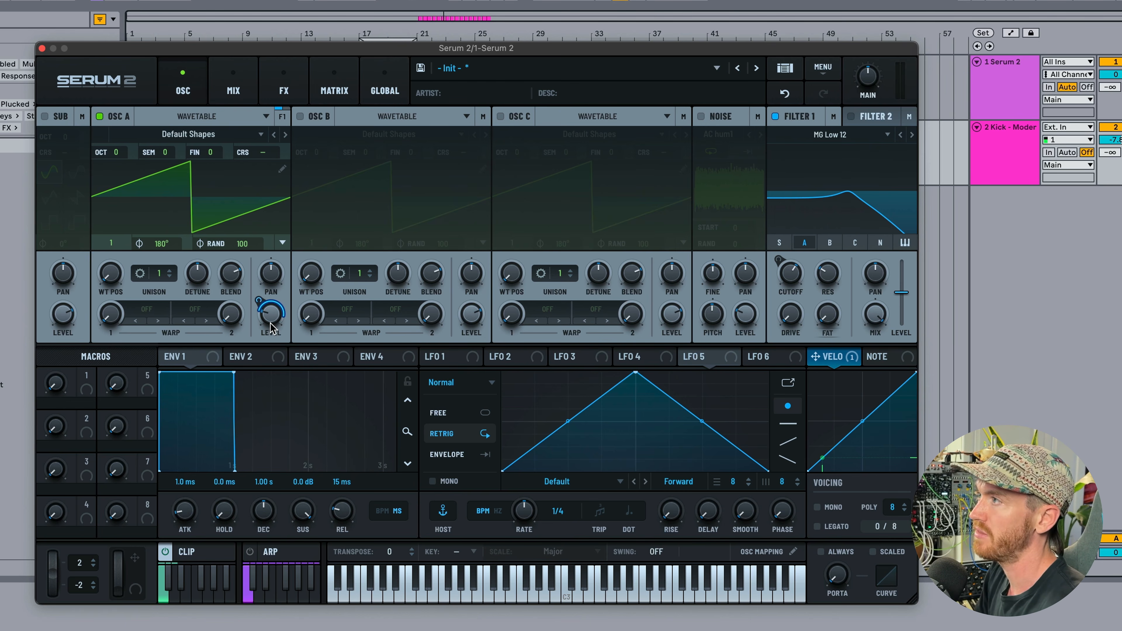
click(188, 552)
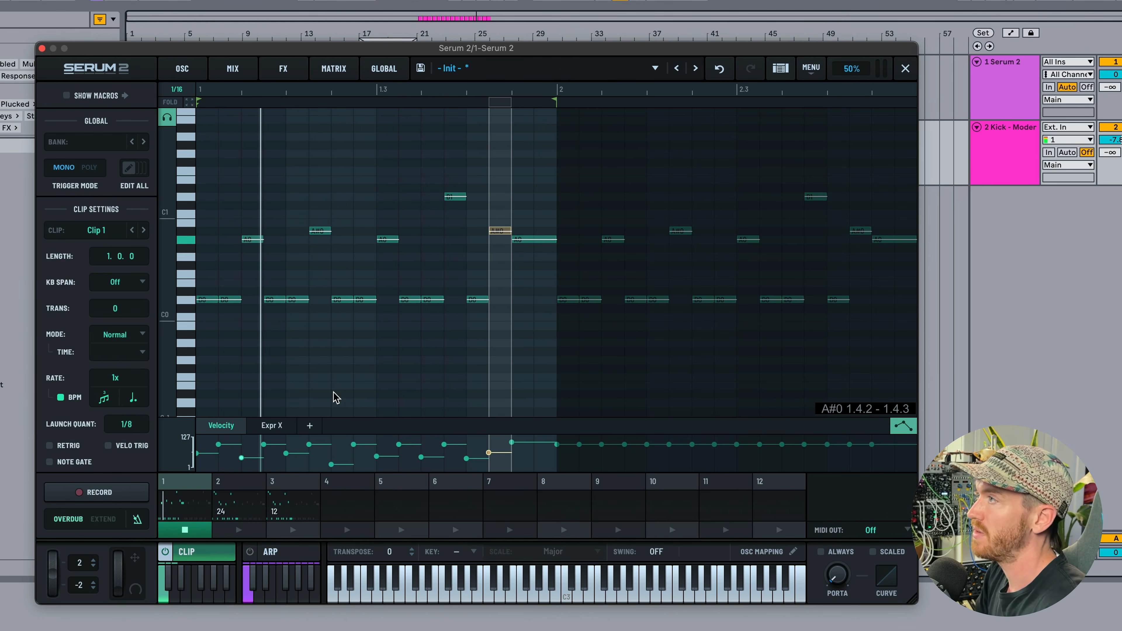
Add a Chance lane to clip 1 and lower the chance of several notes, including the first and last ones.
click(309, 425)
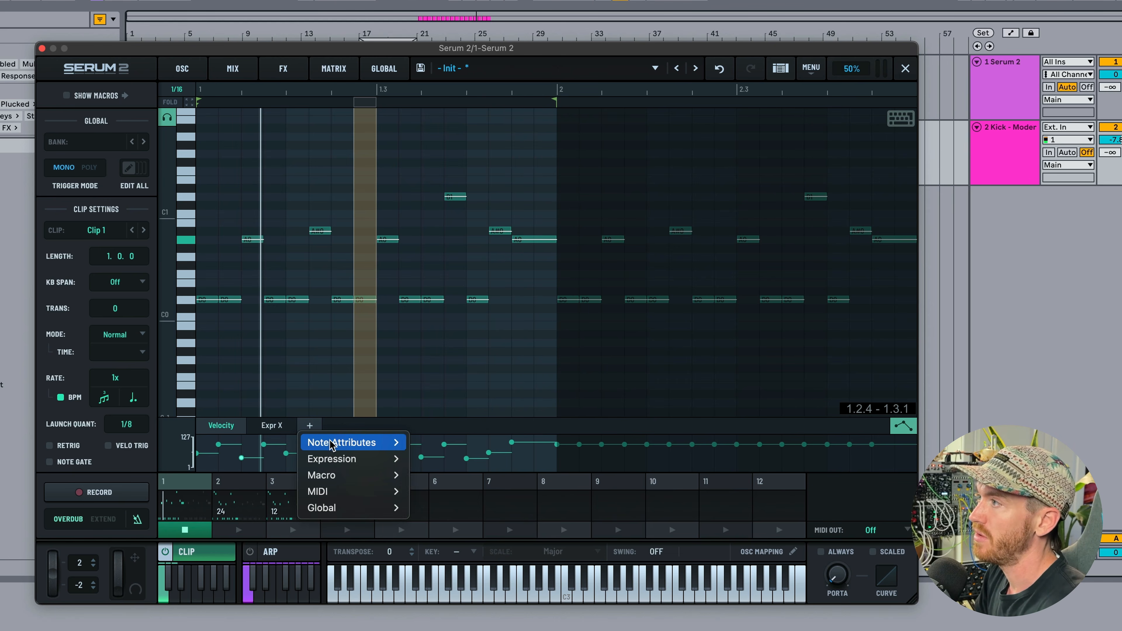
mouse_move(336, 442)
click(430, 444)
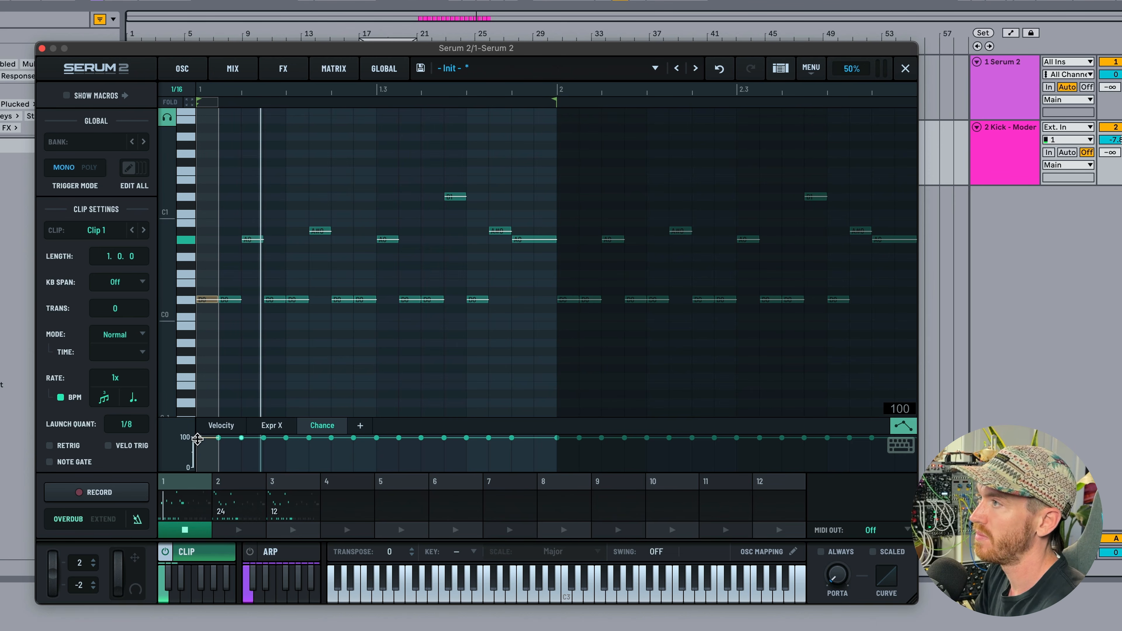
mouse_move(198, 438)
mouse_down()
mouse_move(199, 451)
mouse_move(241, 453)
mouse_up()
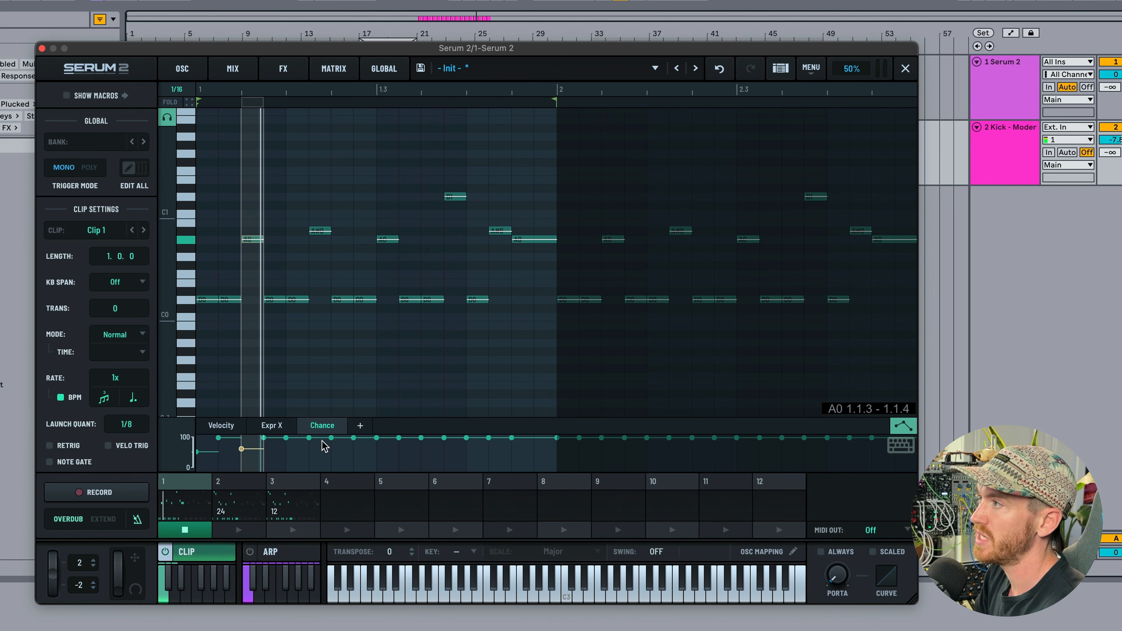
drag(331, 438, 332, 458)
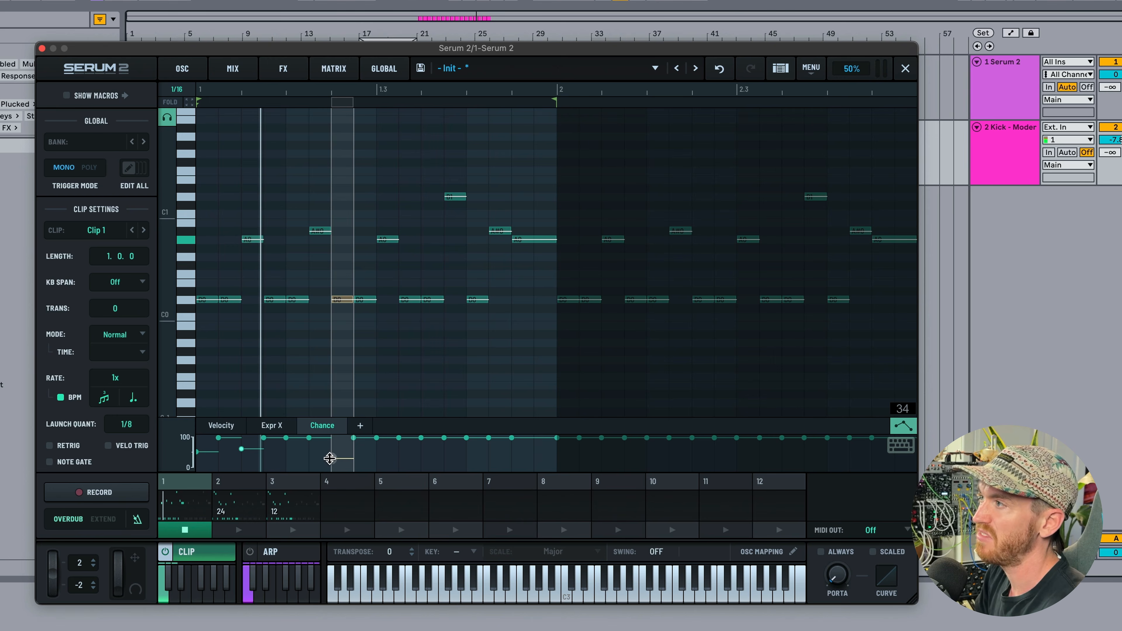
drag(399, 438, 400, 454)
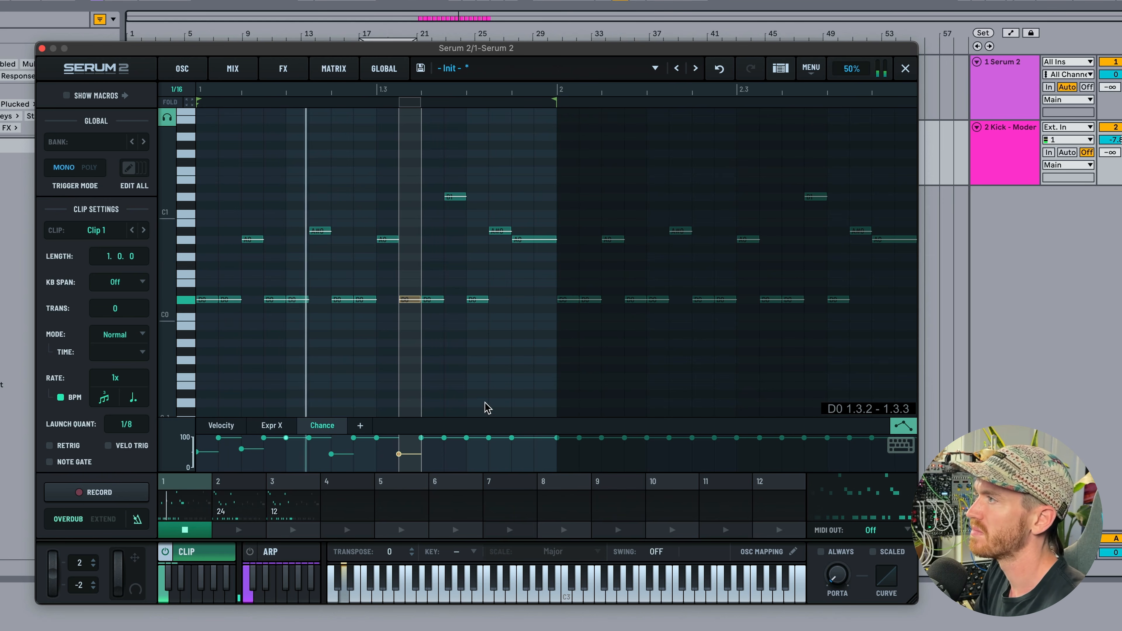
drag(511, 438, 511, 450)
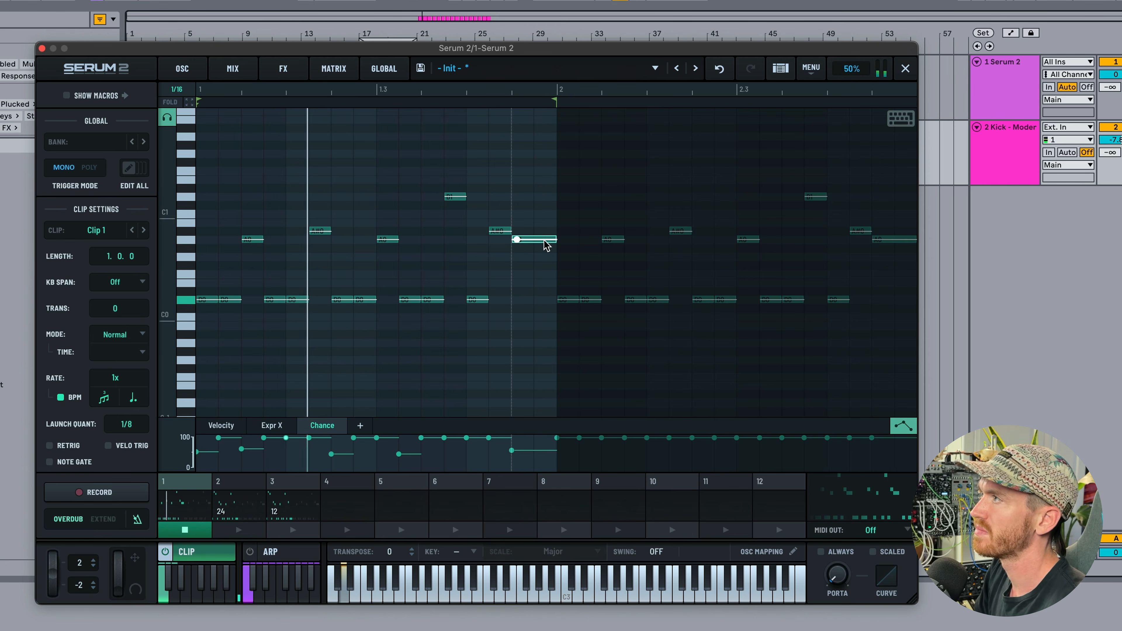
Curve the pitch of clip 1's last note downward and set its chance to about 42.
click(553, 239)
drag(554, 239, 556, 333)
drag(536, 287, 539, 270)
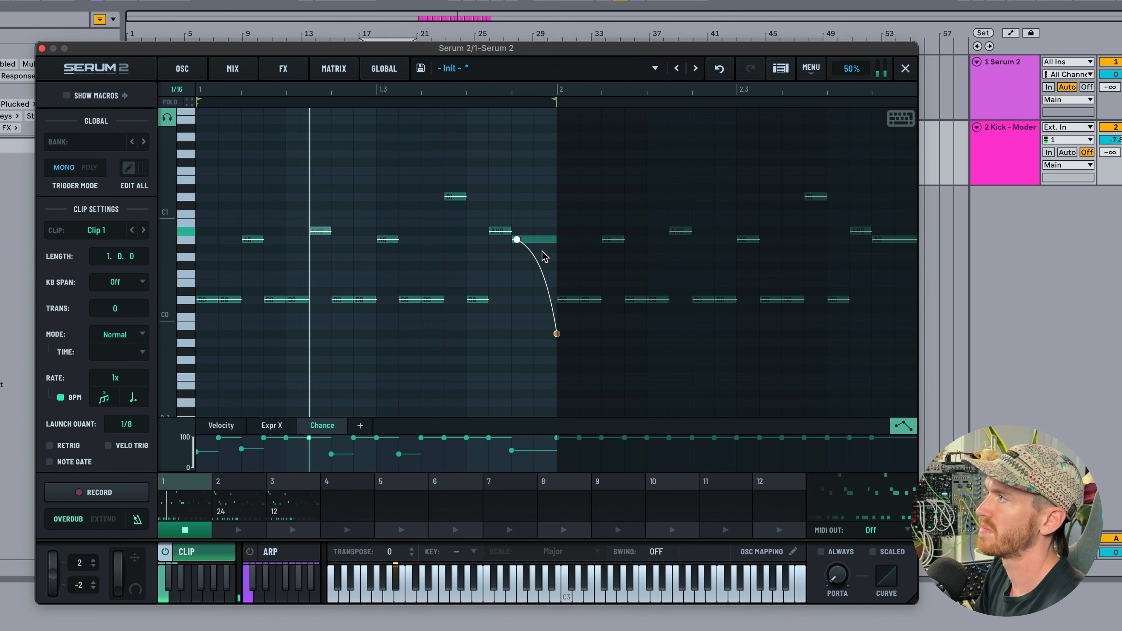
drag(511, 451, 510, 455)
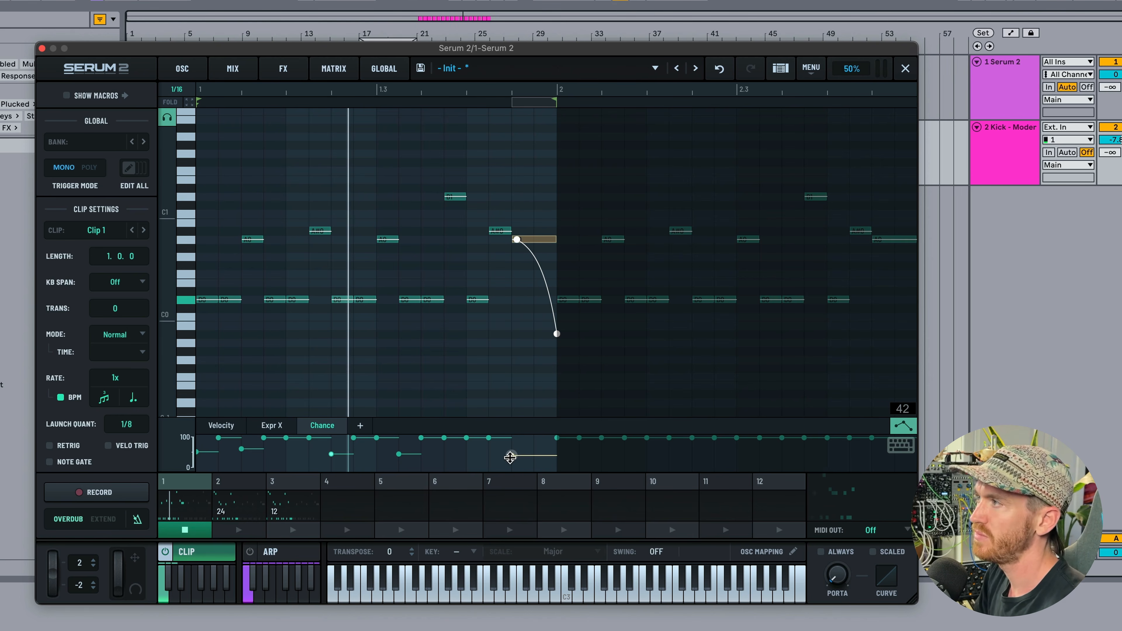
Add an Oct Chance lane to clip 1 and look through the Global, MIDI and Macro lane options.
click(360, 425)
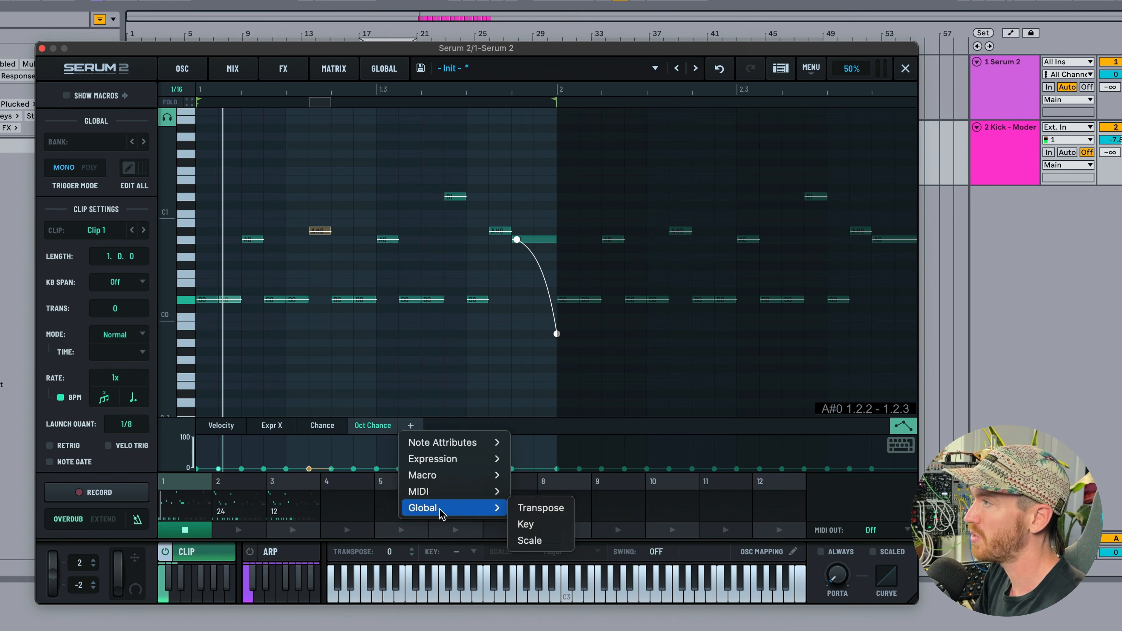
mouse_move(438, 491)
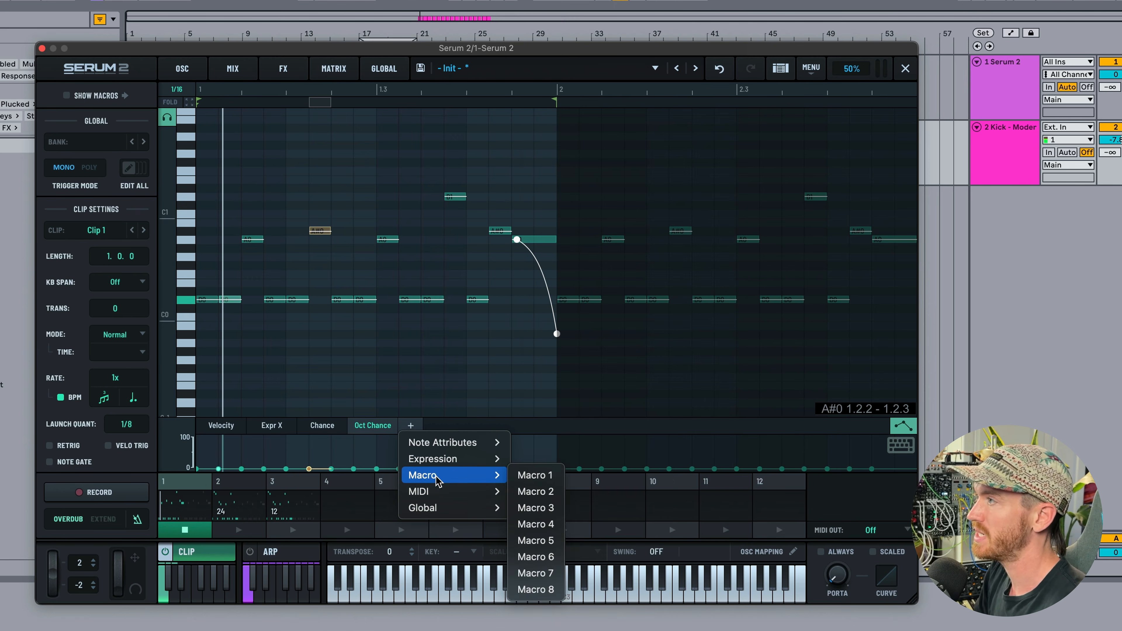
click(453, 426)
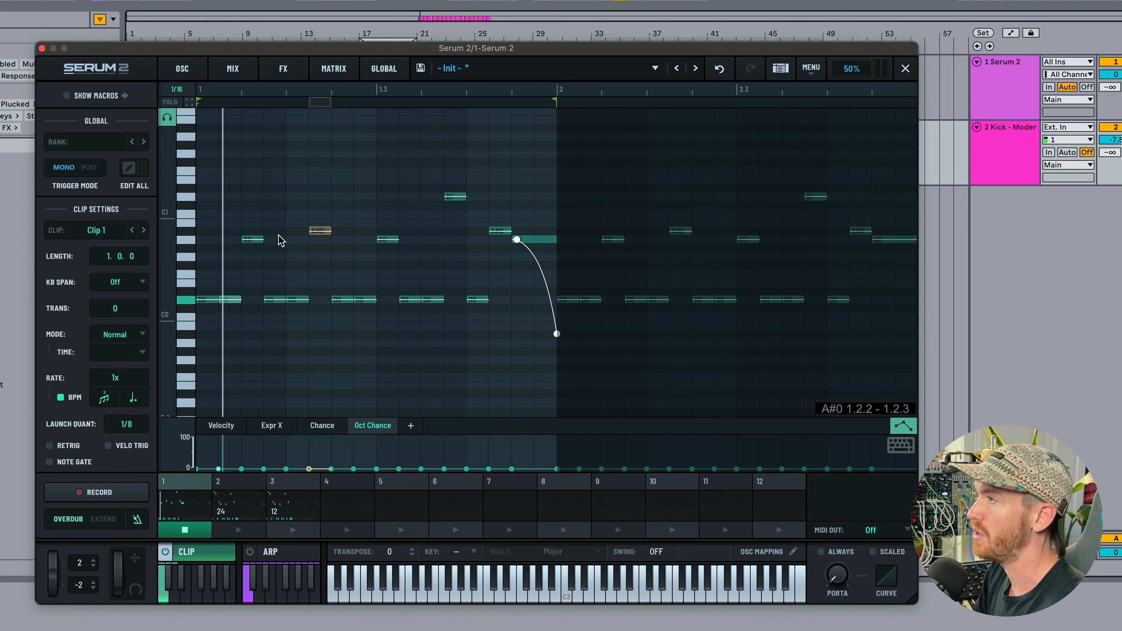
Test Note Gate on clip 1 by starting and stopping the clip, and switch Note Gate back off.
click(52, 462)
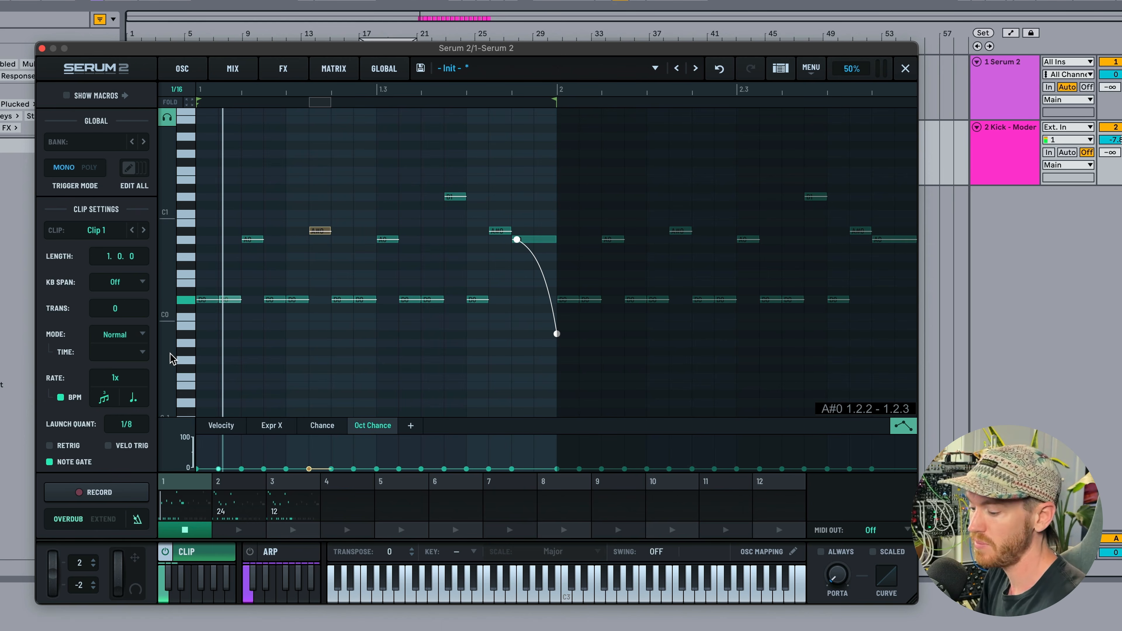
click(185, 529)
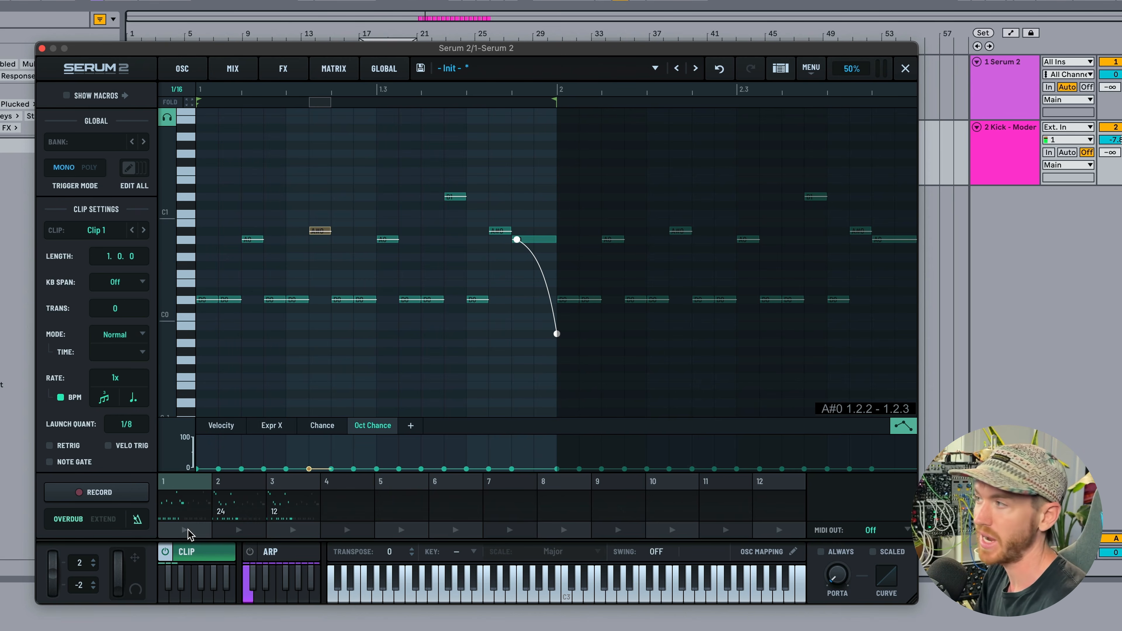
click(185, 530)
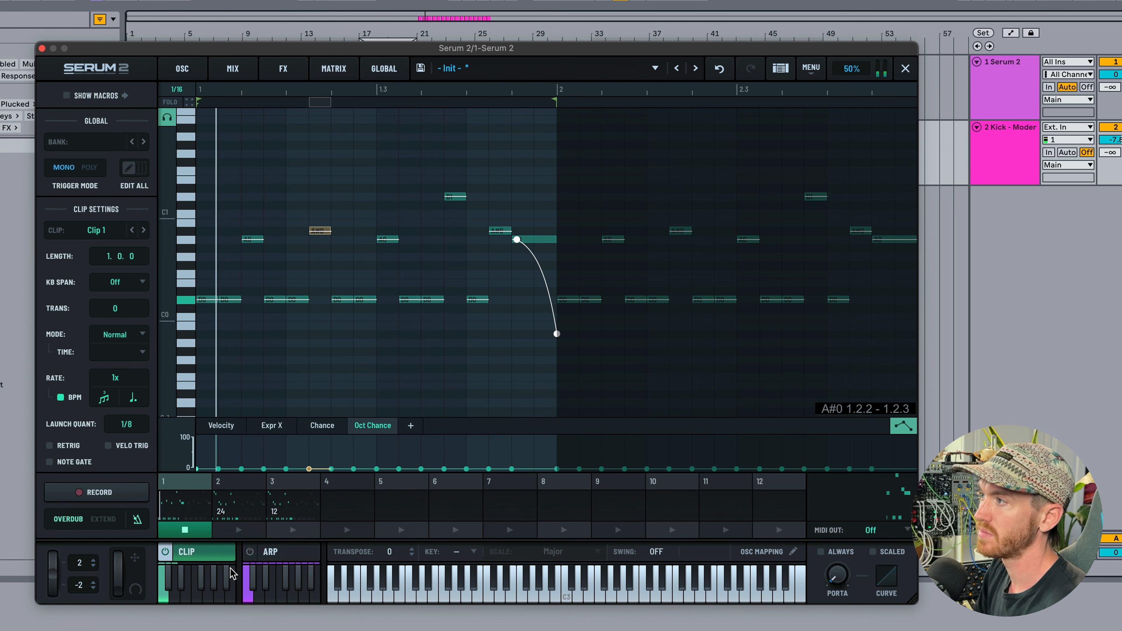
click(183, 530)
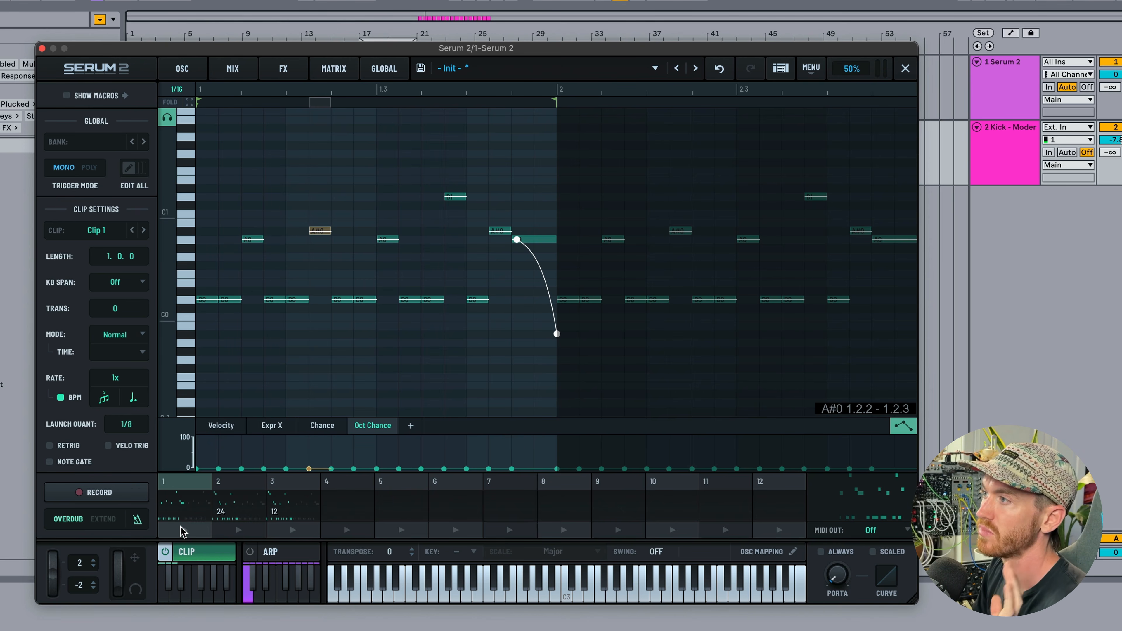
click(49, 462)
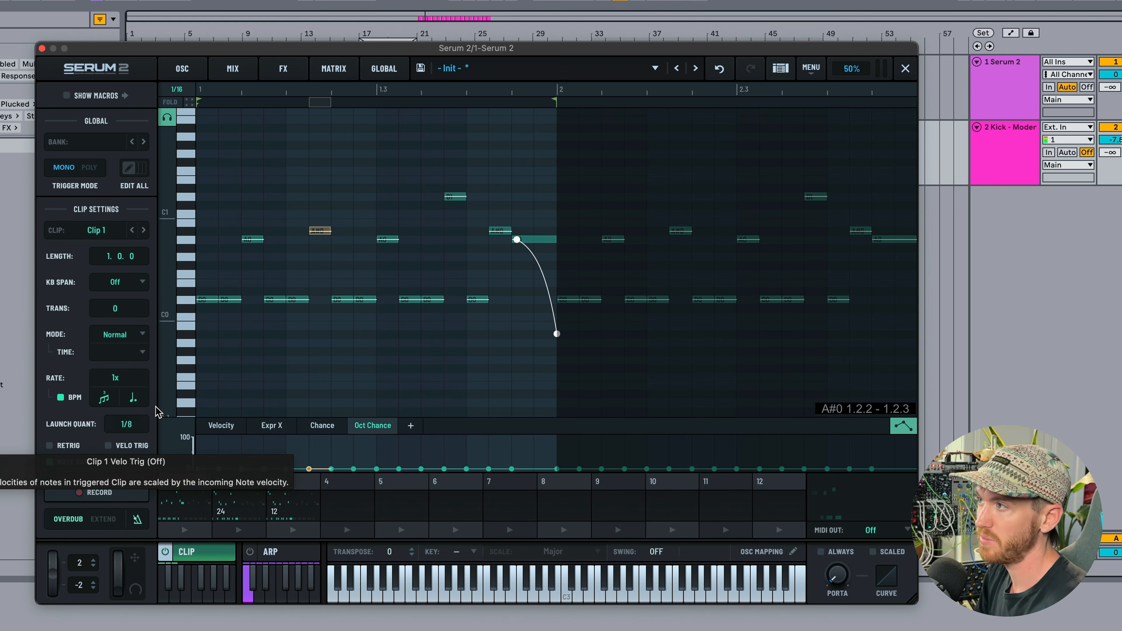
Turn off pitch curve editing and lock the clip module.
click(236, 355)
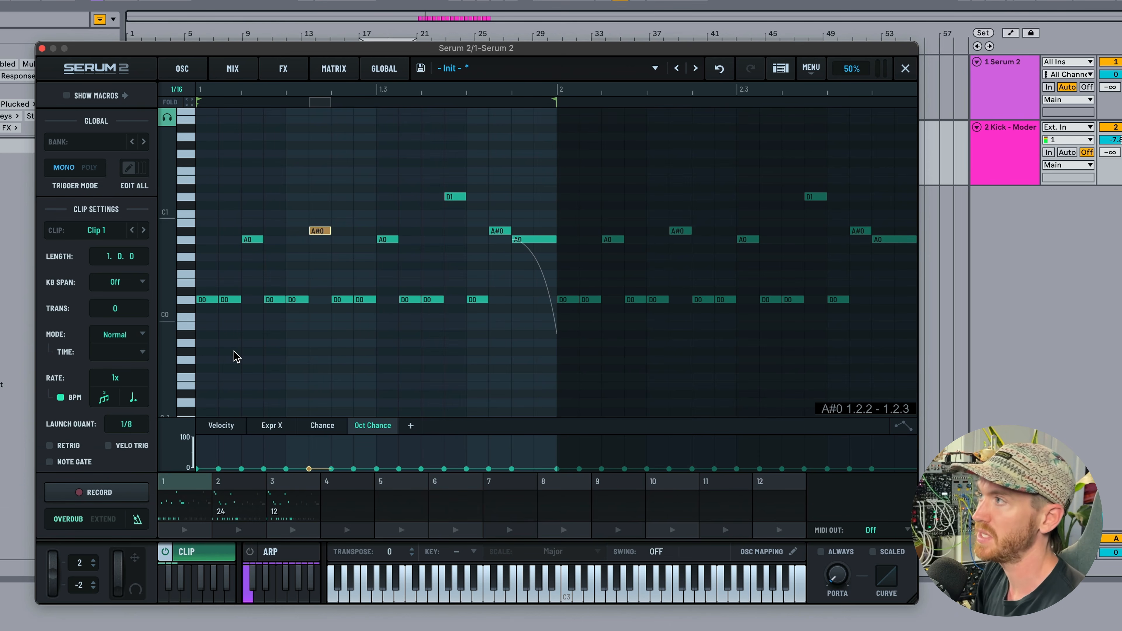
right_click(211, 551)
click(233, 560)
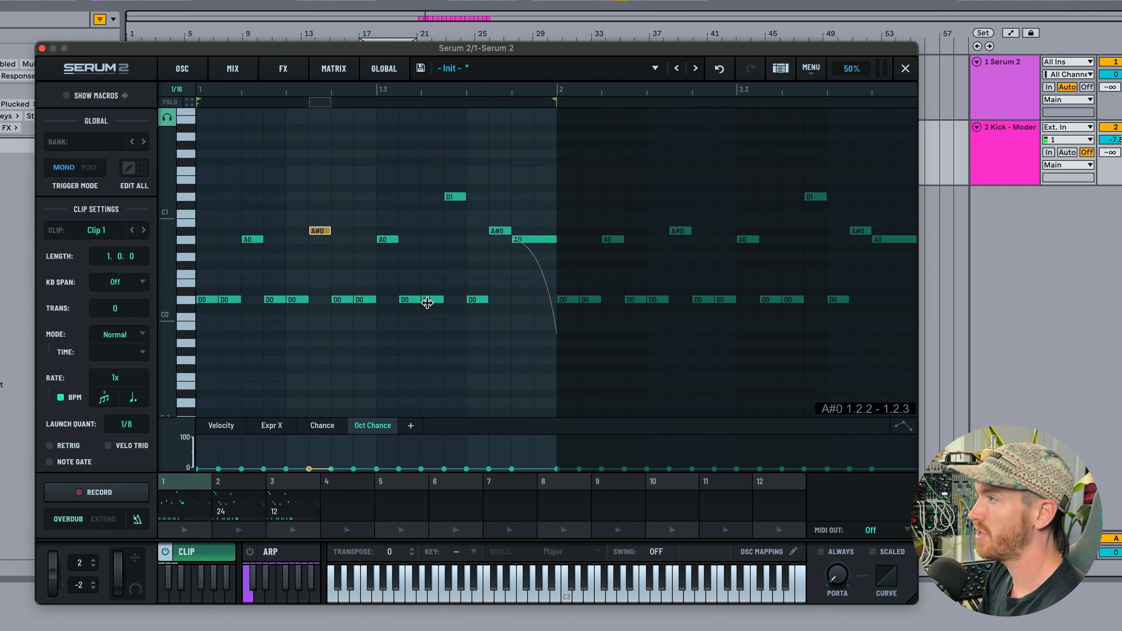
Load the factory acid bass preset BA - 303 Die Treppe, advance to BA - 303 Punchier, and transpose clip 1 by 24.
click(466, 69)
mouse_move(473, 108)
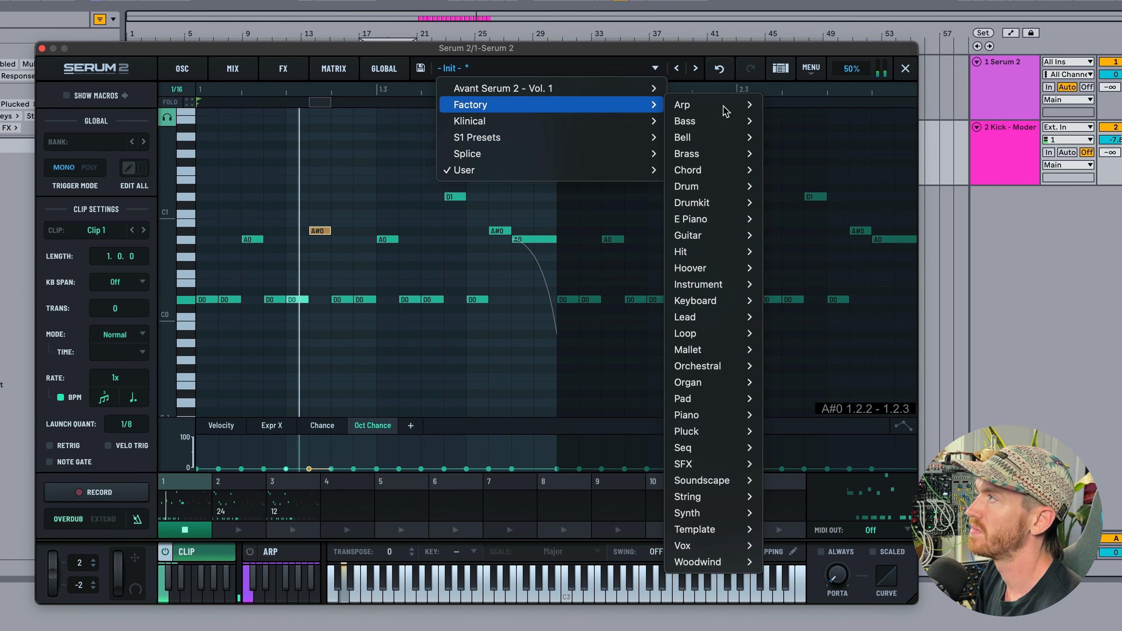
mouse_move(709, 129)
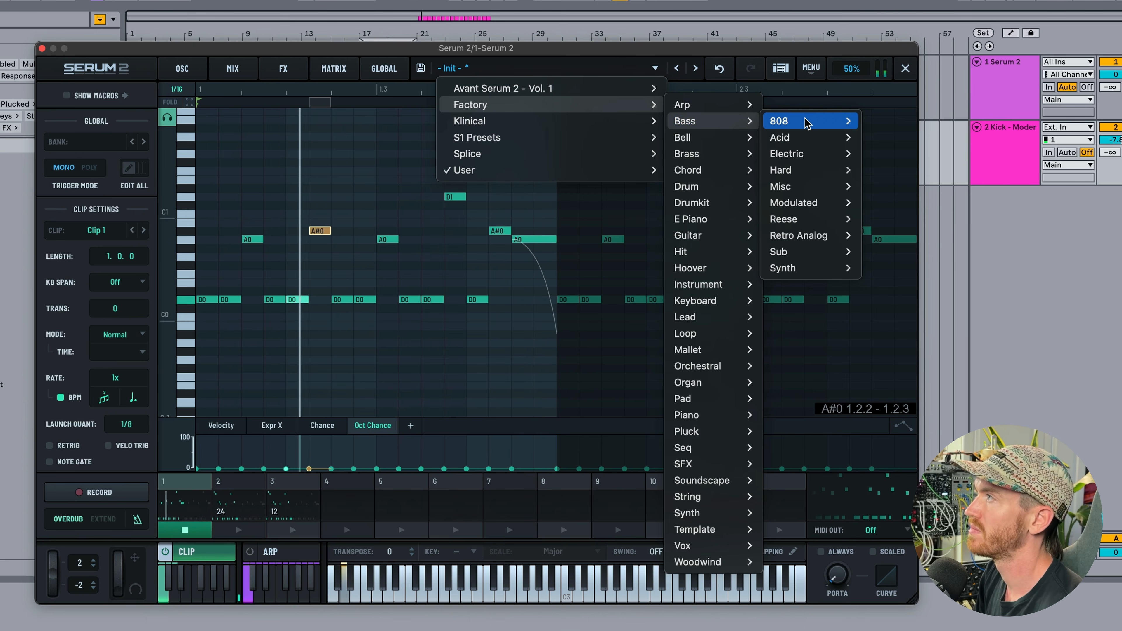
mouse_move(780, 137)
click(872, 136)
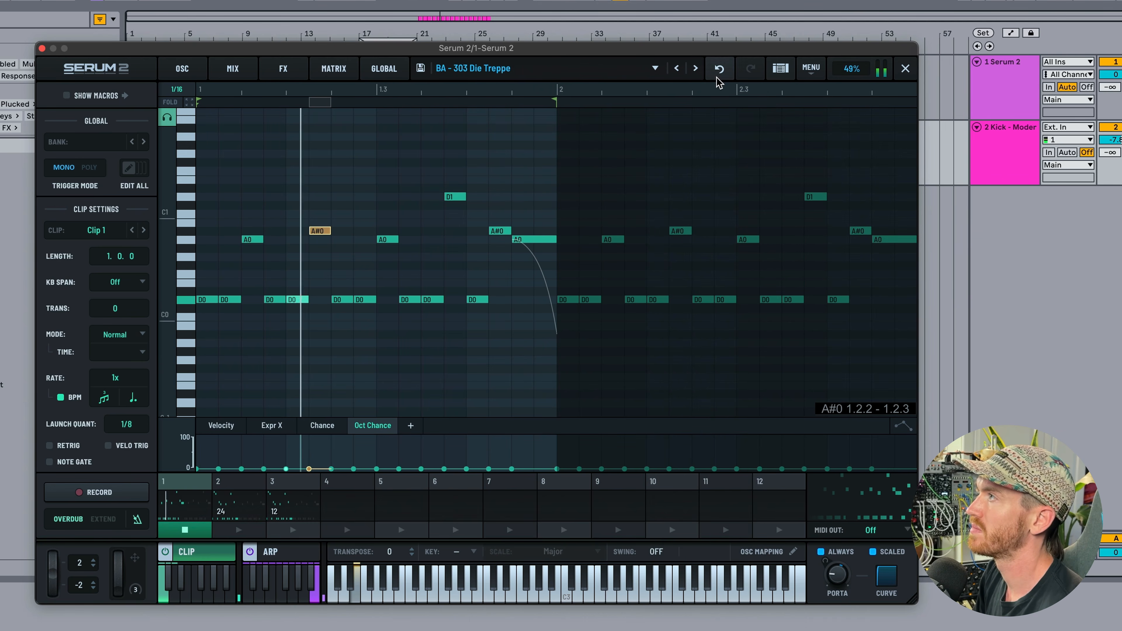
click(696, 69)
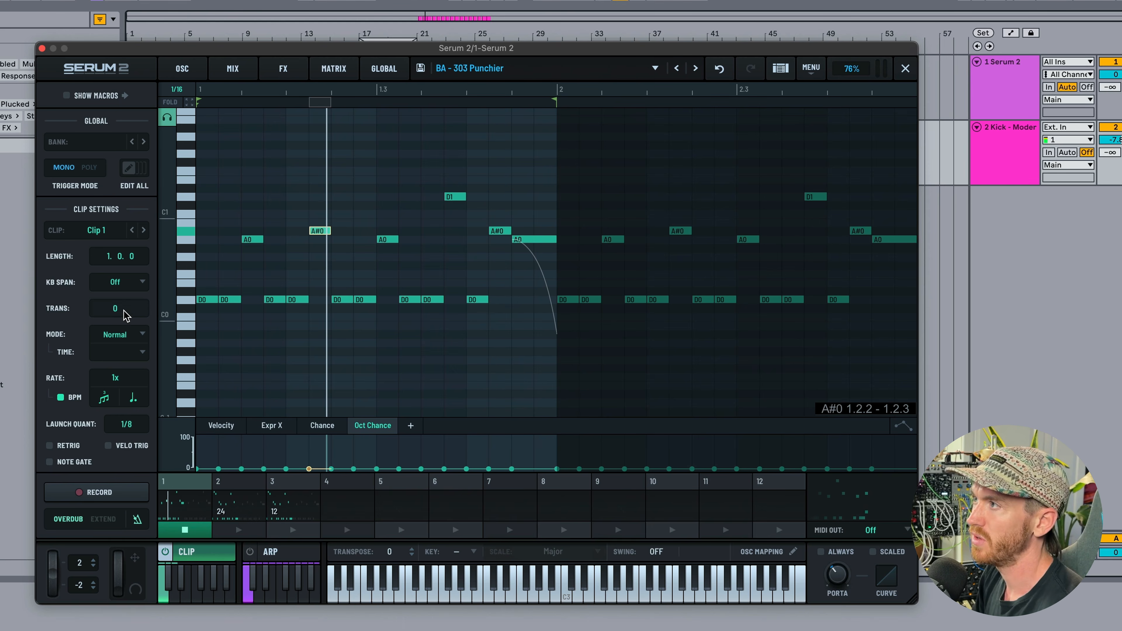
drag(126, 314, 124, 285)
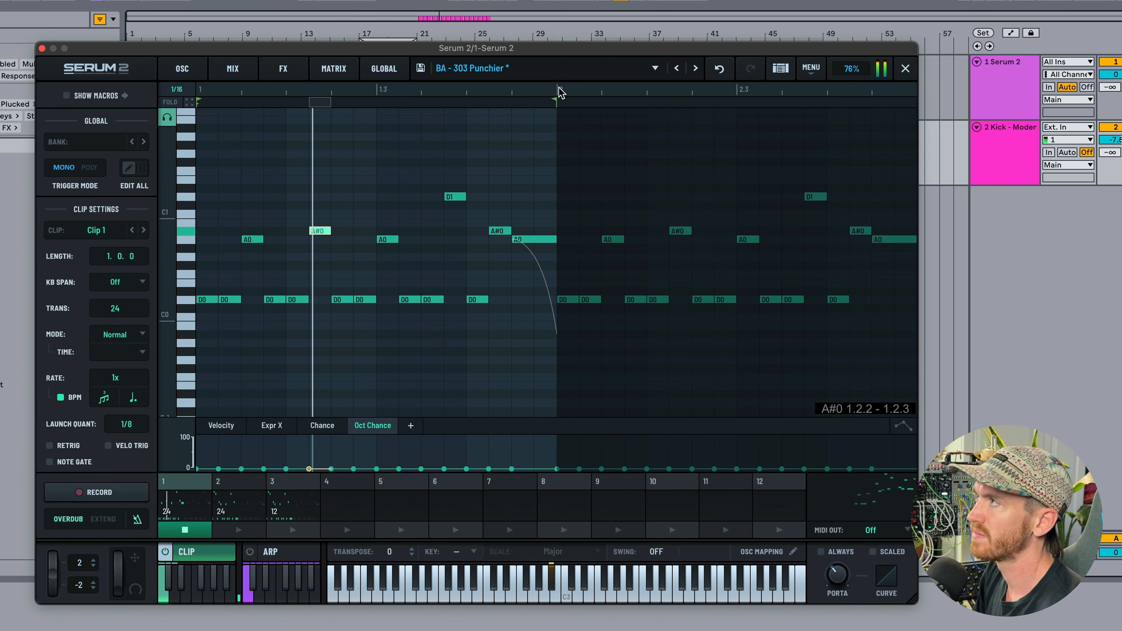
Audition clip 1 with the following factory bass presets, from BA - Acid Bass Toolbox through to BA - Funk Bass.
click(696, 69)
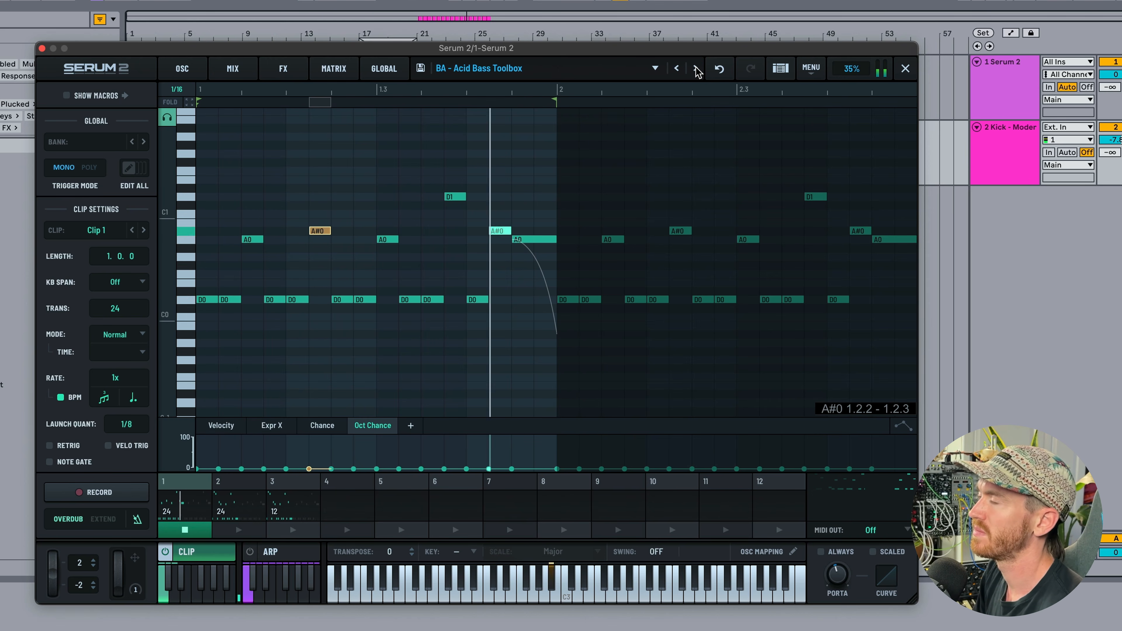
click(697, 69)
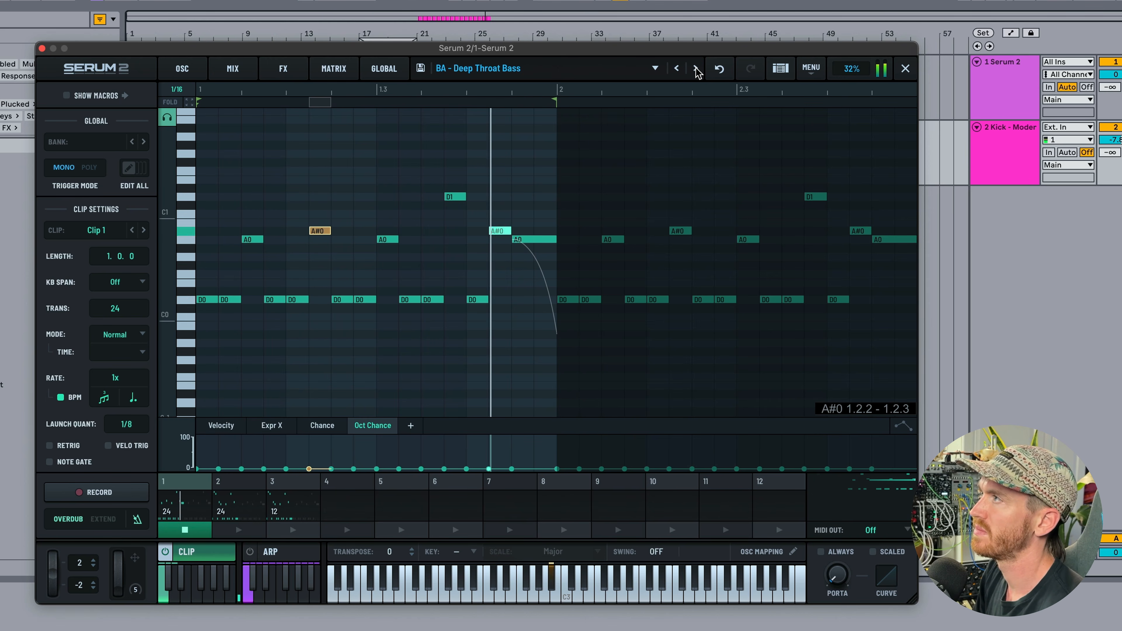
click(697, 69)
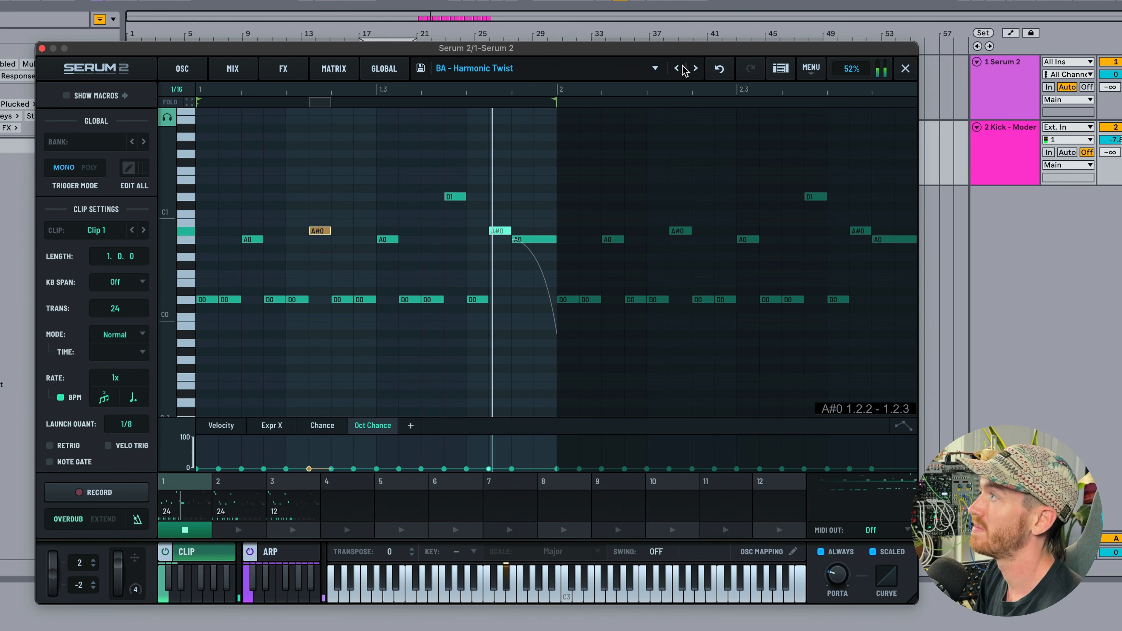
click(697, 69)
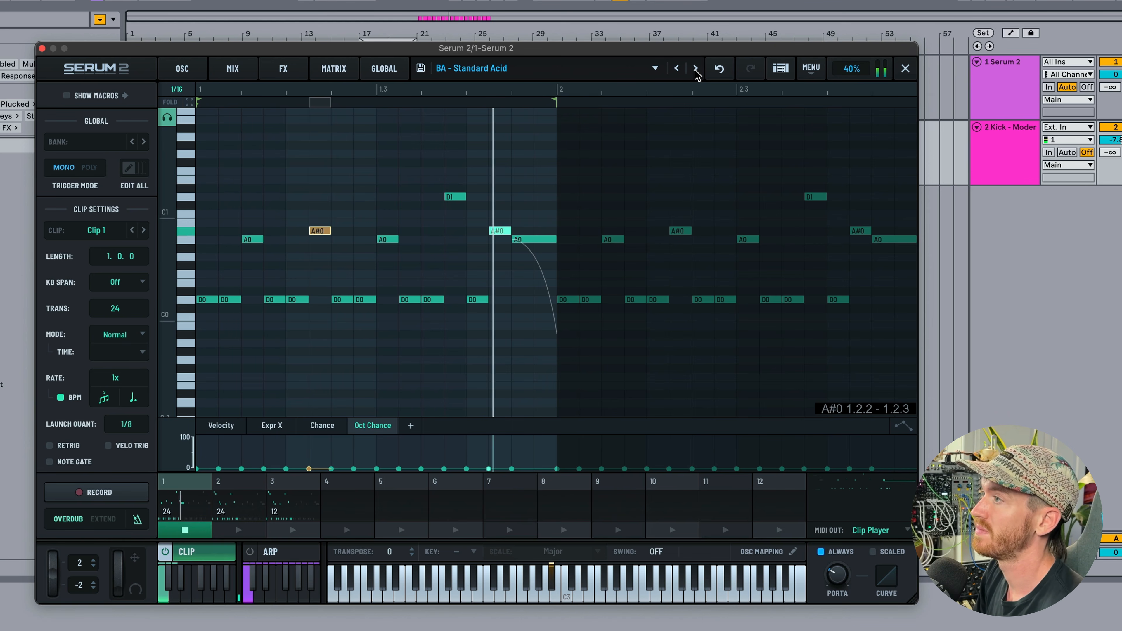
click(696, 69)
click(696, 68)
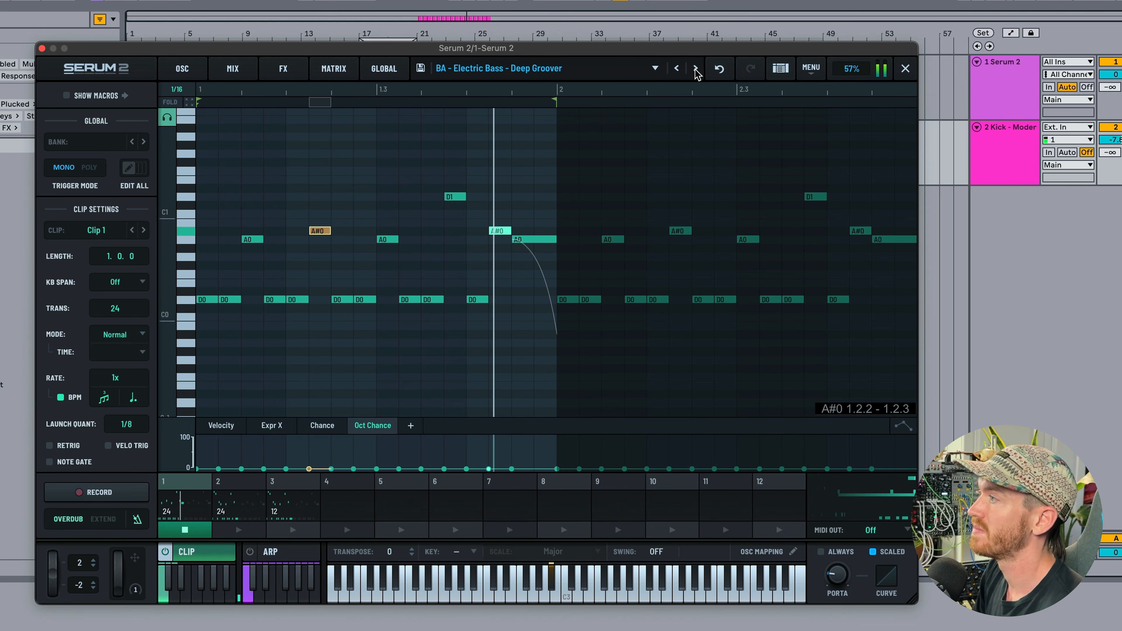
click(696, 69)
click(696, 69)
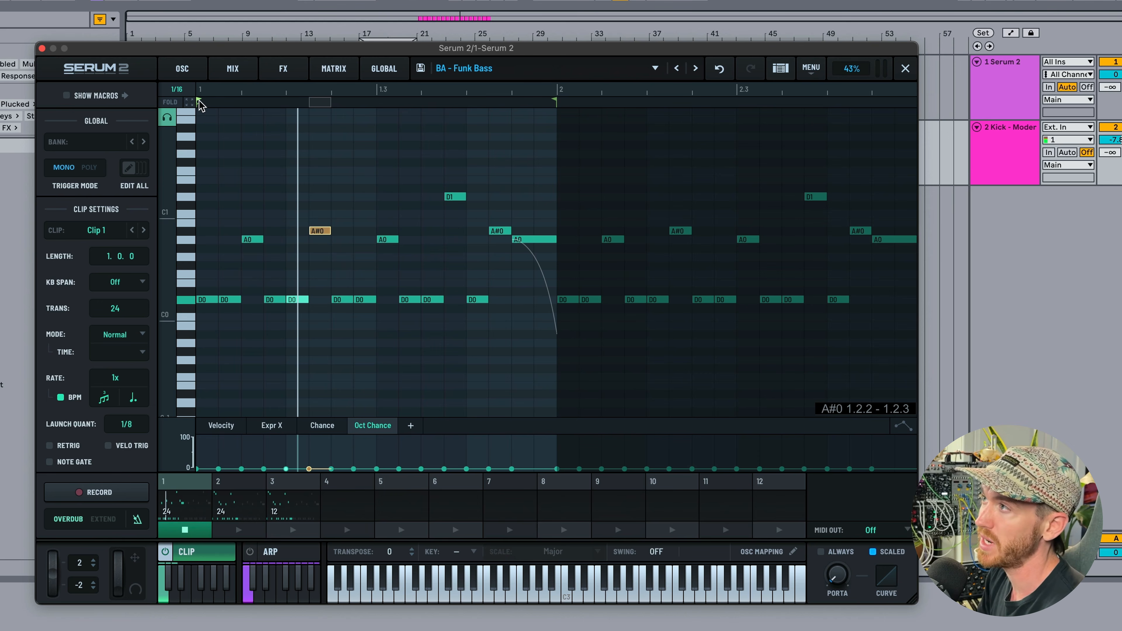
Move clip 1's start marker to 1.3 for a length of 0.2.0, and play the shortened loop with another preset.
mouse_move(555, 103)
mouse_down()
mouse_move(326, 105)
mouse_move(378, 133)
mouse_move(570, 128)
mouse_move(557, 128)
mouse_up()
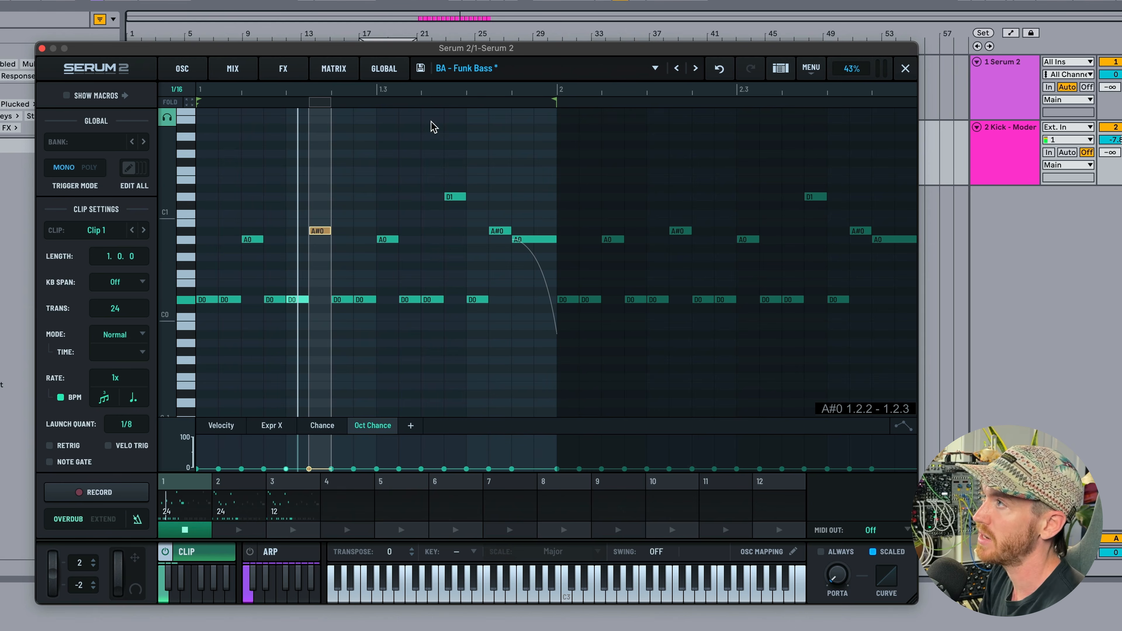
mouse_move(200, 105)
mouse_down()
mouse_move(457, 111)
mouse_move(375, 117)
mouse_up()
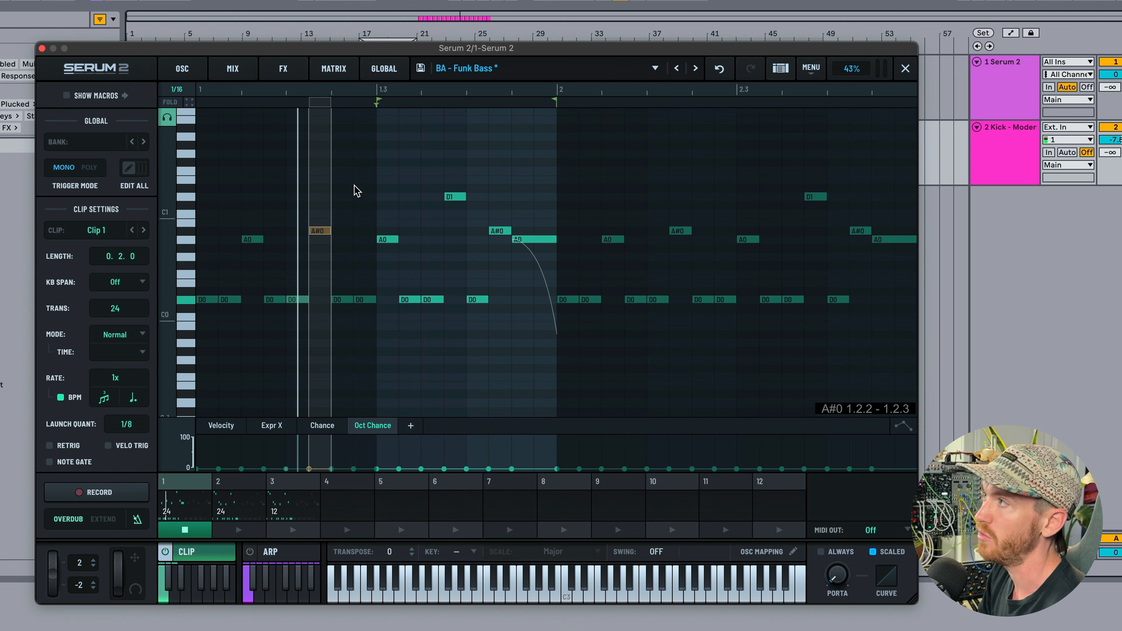
key(space)
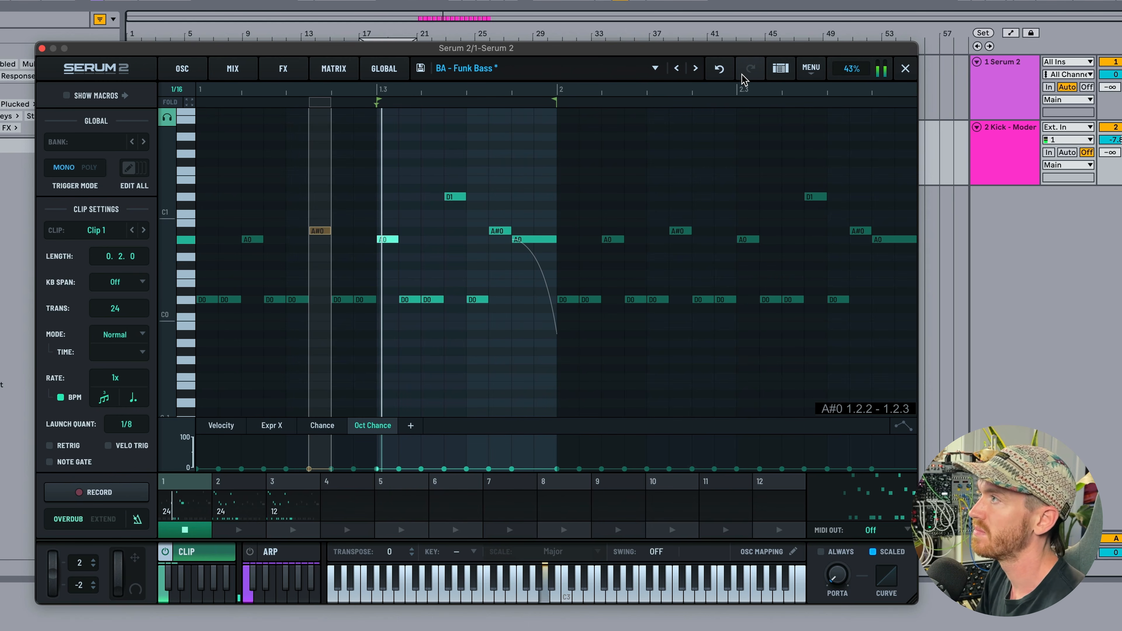
click(696, 68)
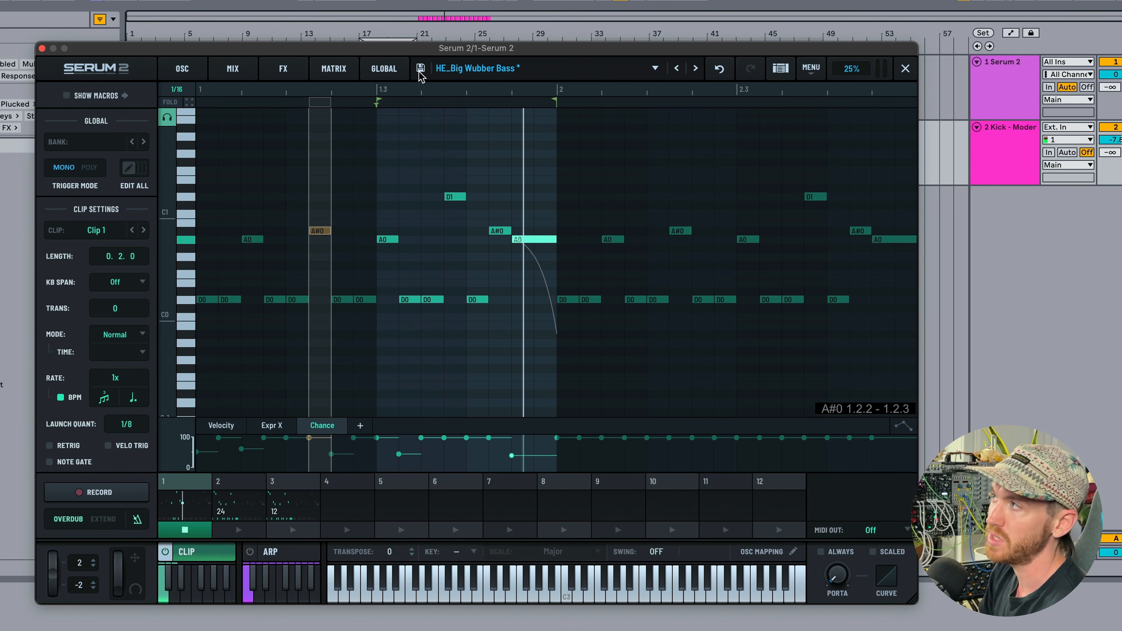
Set clip 1 as the preview clip and preview the user preset HE_Big Wubber Bass in the preset browser.
right_click(170, 506)
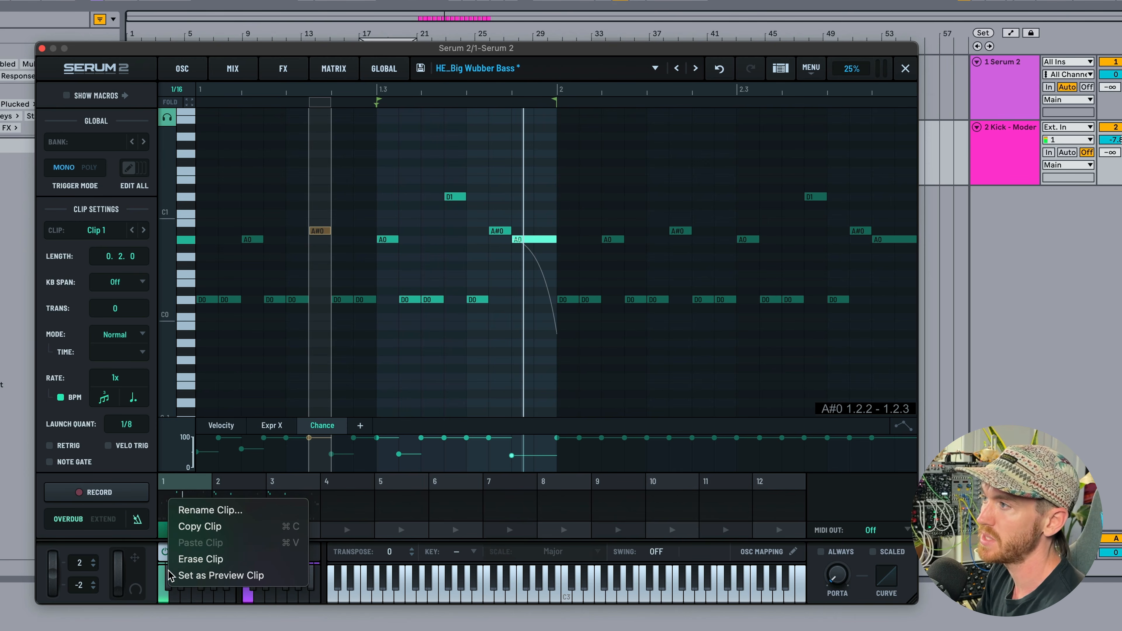
click(201, 577)
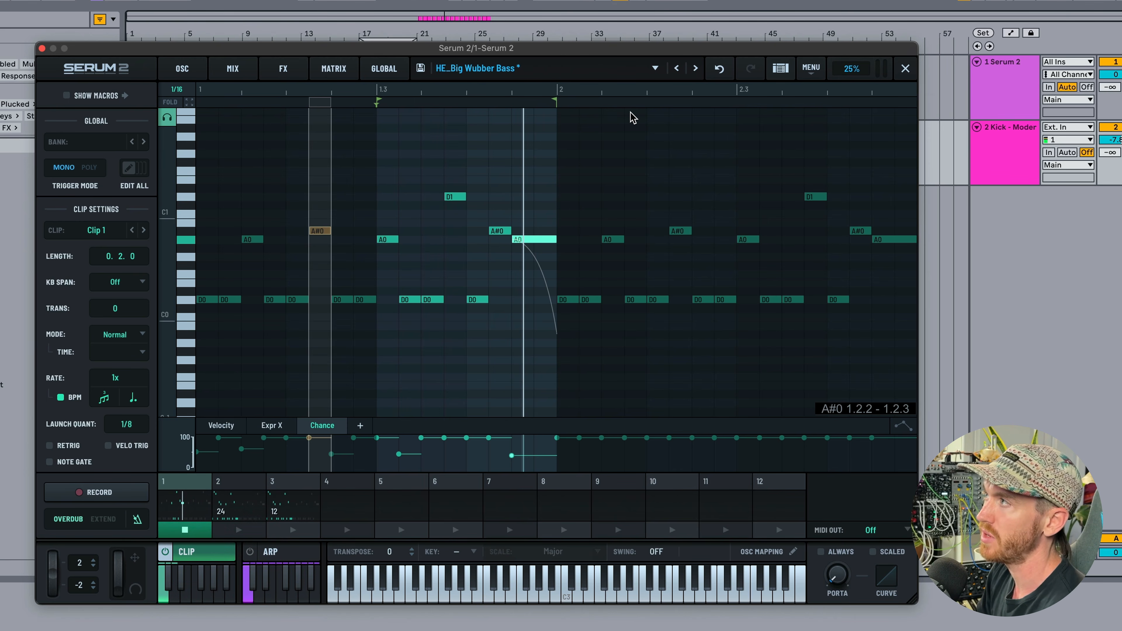
click(780, 68)
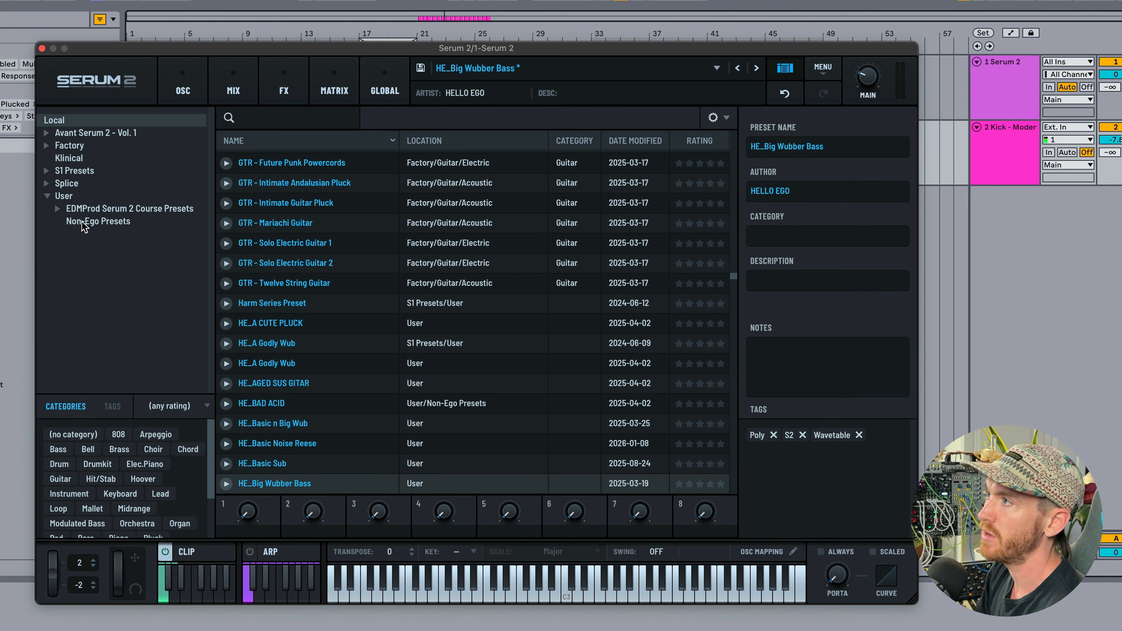
click(61, 196)
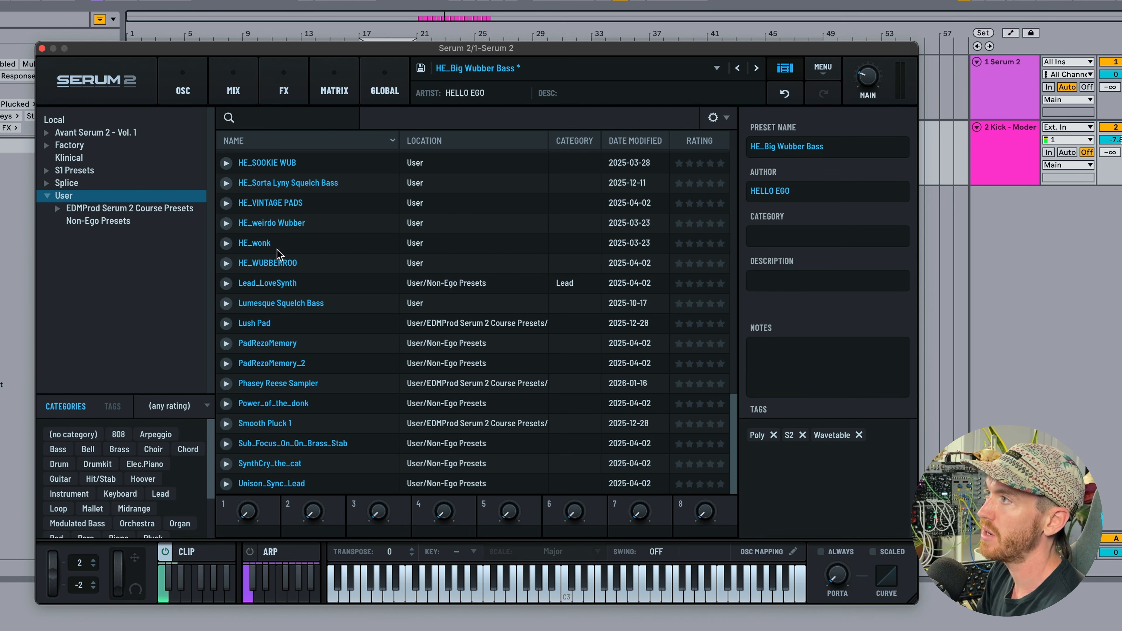
scroll(243, 279, up, 10)
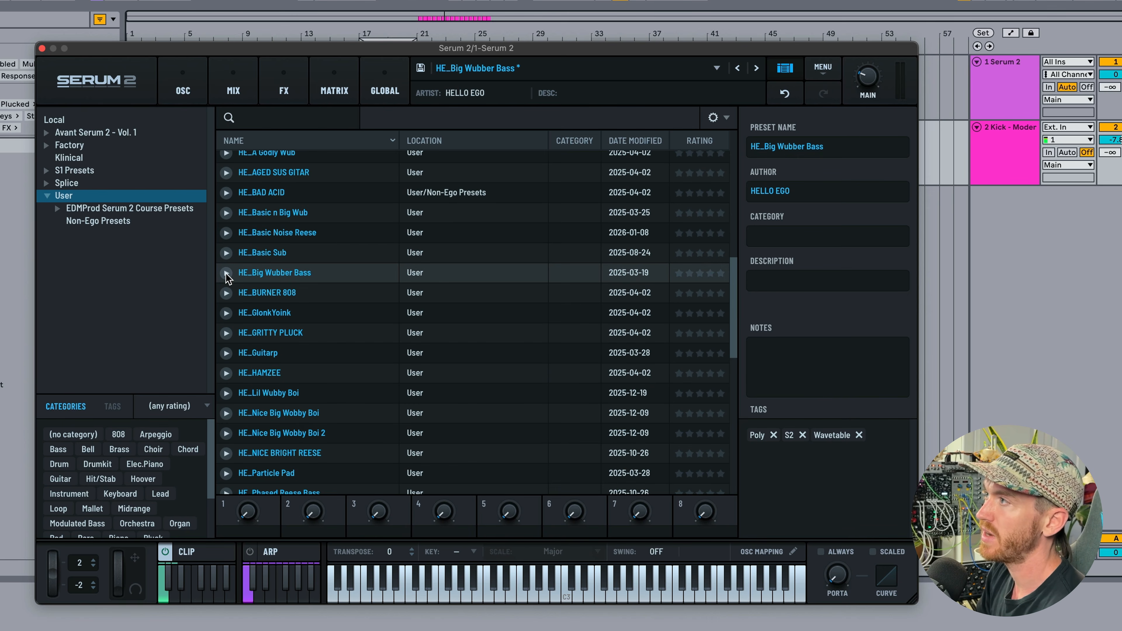
click(226, 274)
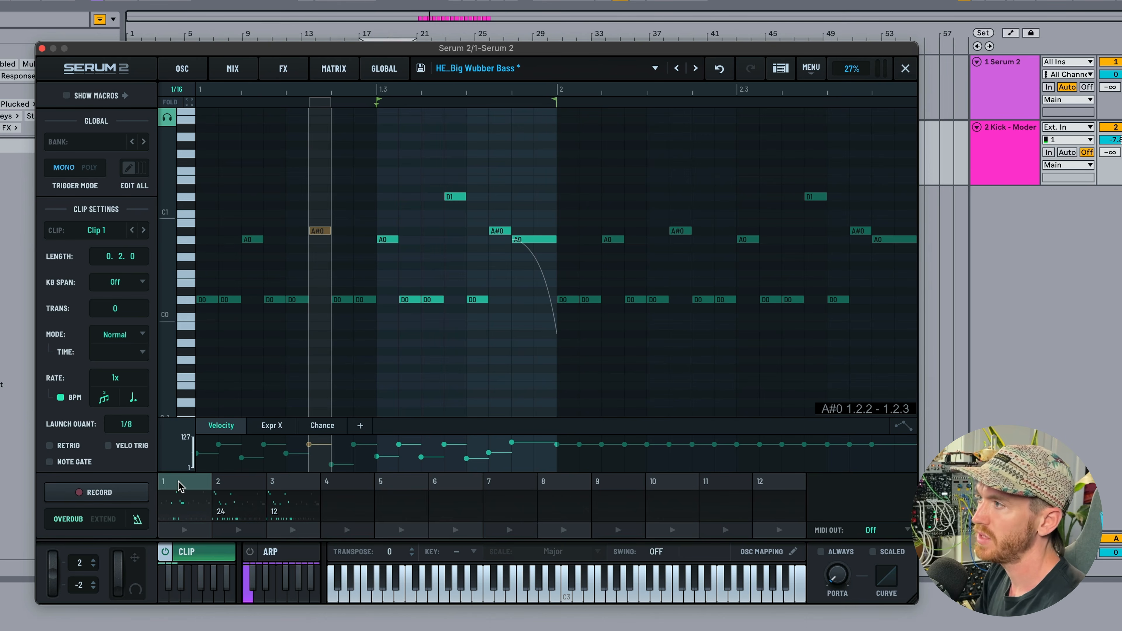
Erase clips 1, 2 and 3 and initialise the preset.
right_click(179, 481)
click(217, 555)
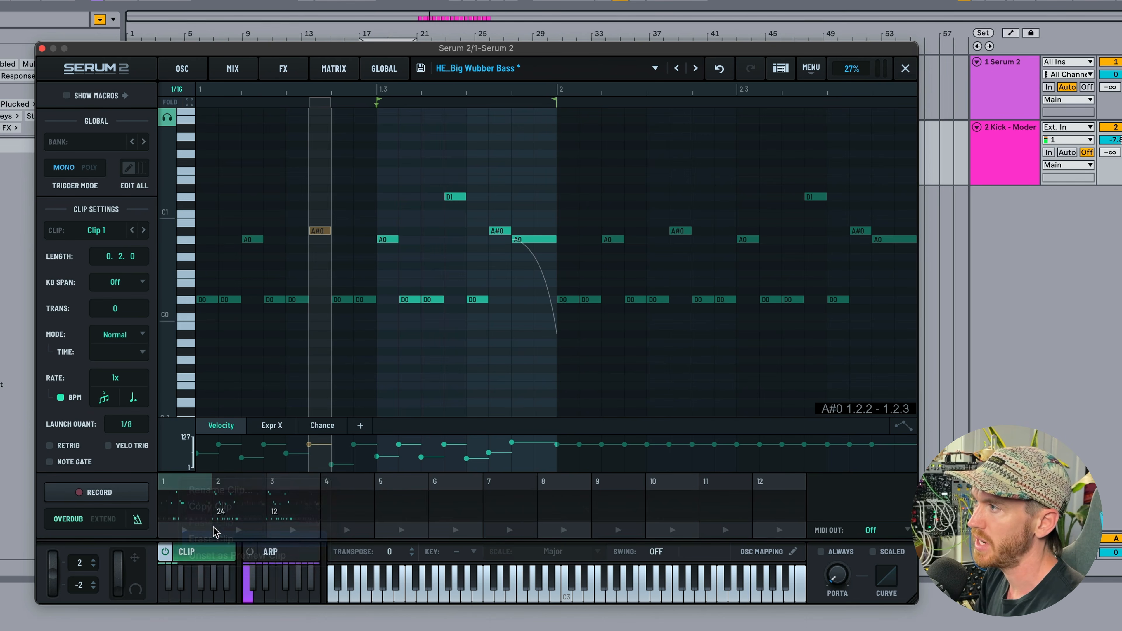
click(221, 495)
right_click(234, 483)
click(284, 537)
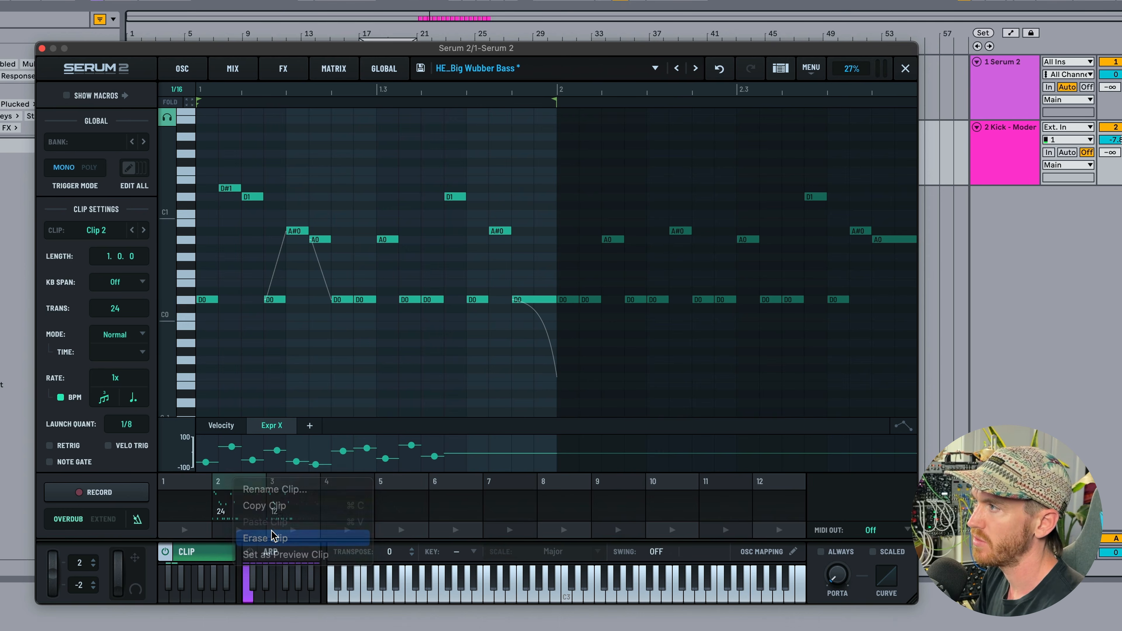
right_click(289, 489)
click(329, 545)
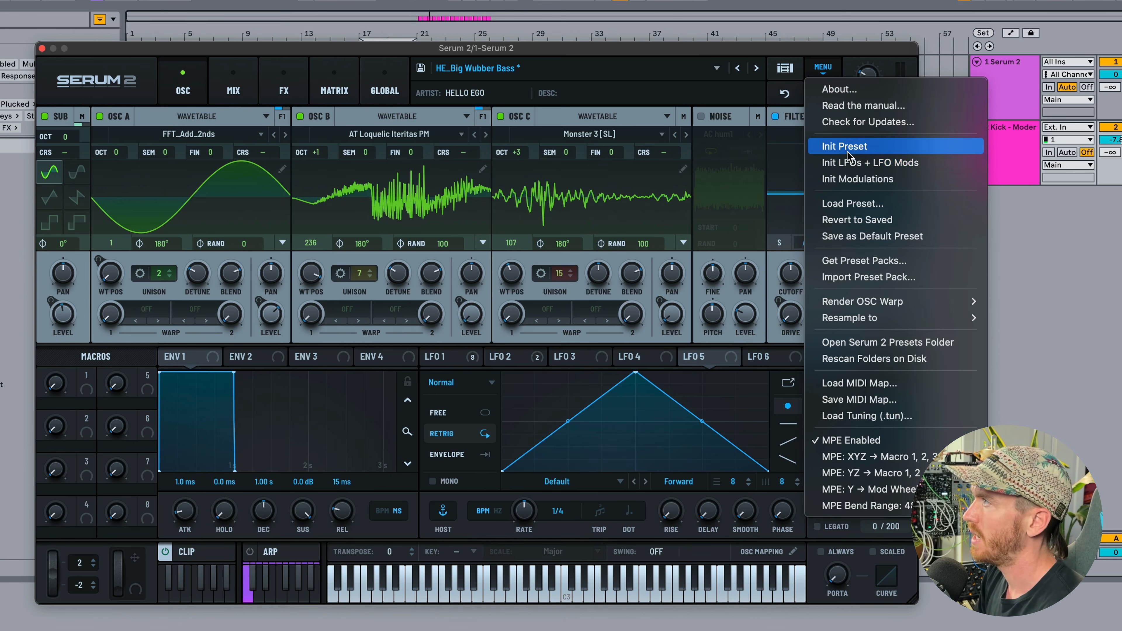
click(968, 145)
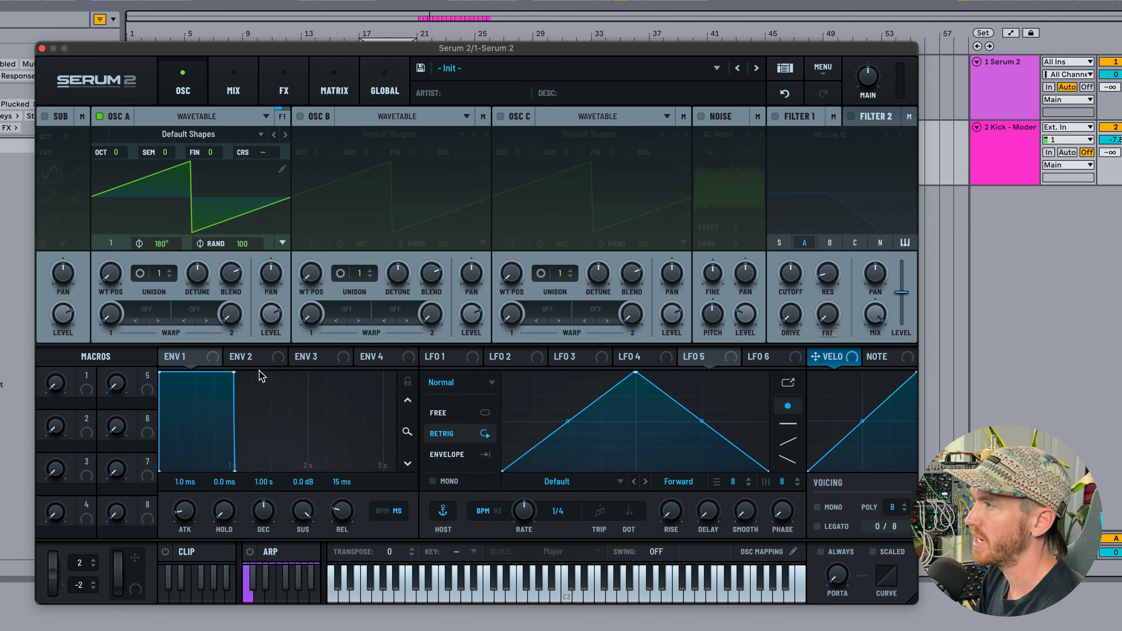
Open the clip sequencer and record a short phrase of D0, B0, C1 and D1 notes into empty clip 1.
click(195, 558)
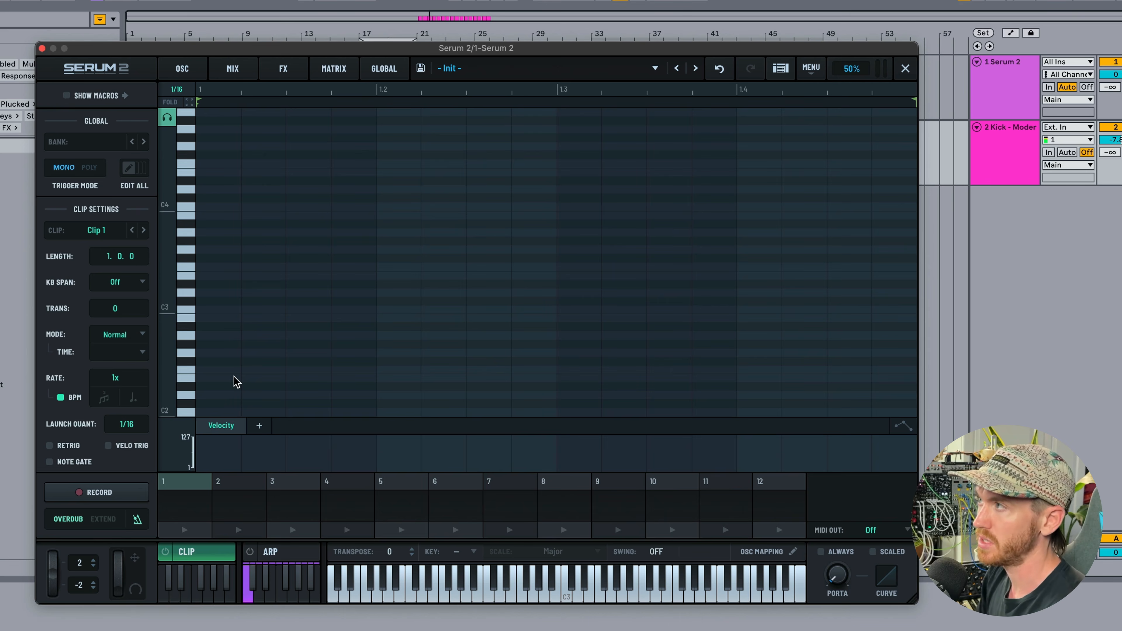
scroll(237, 382, down, 5)
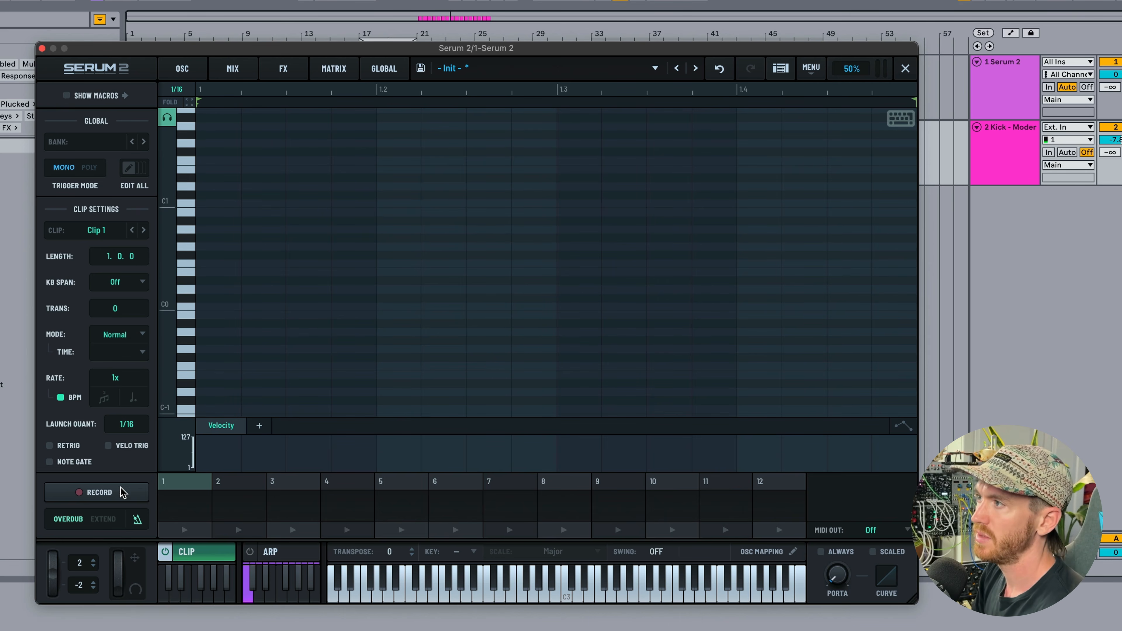
click(93, 494)
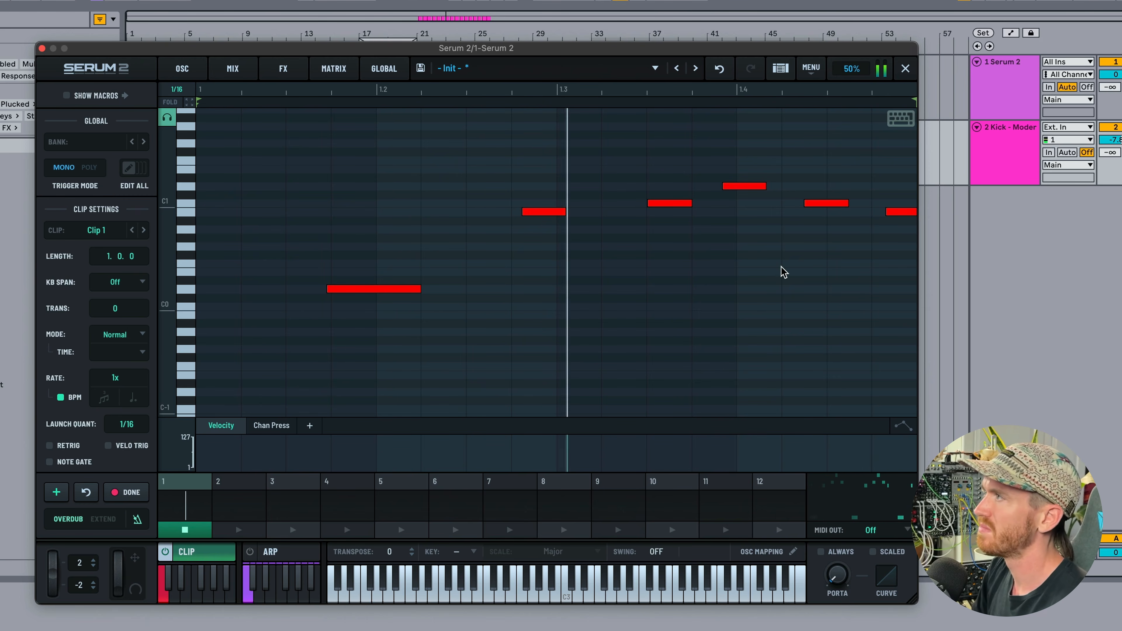
key(space)
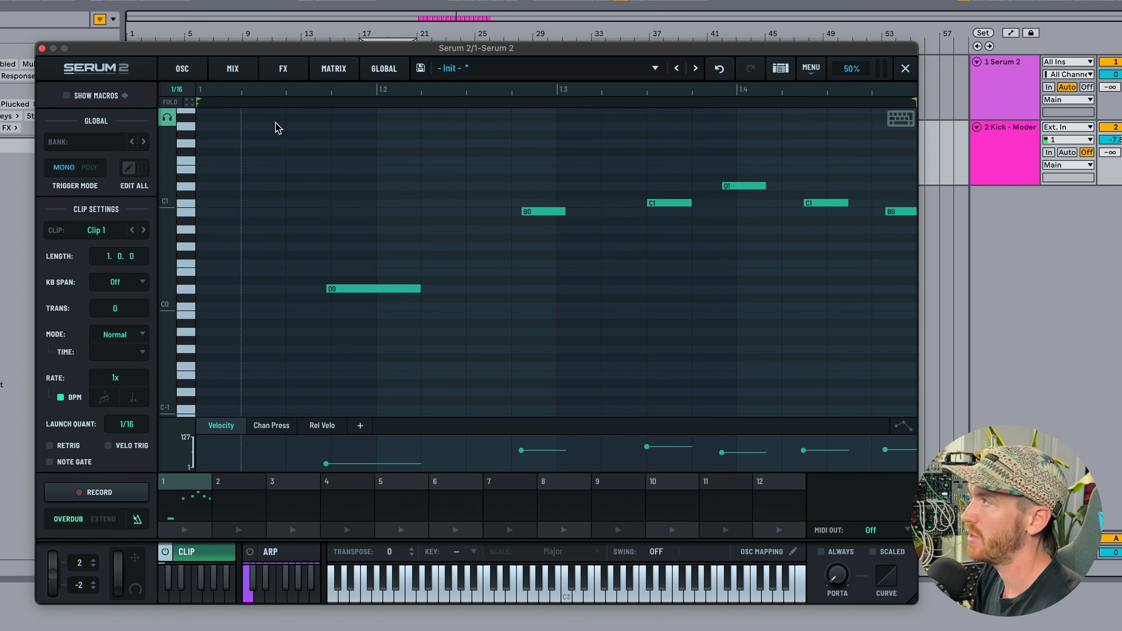
Quantize all the recorded notes in clip 1.
drag(315, 147, 936, 362)
right_click(360, 247)
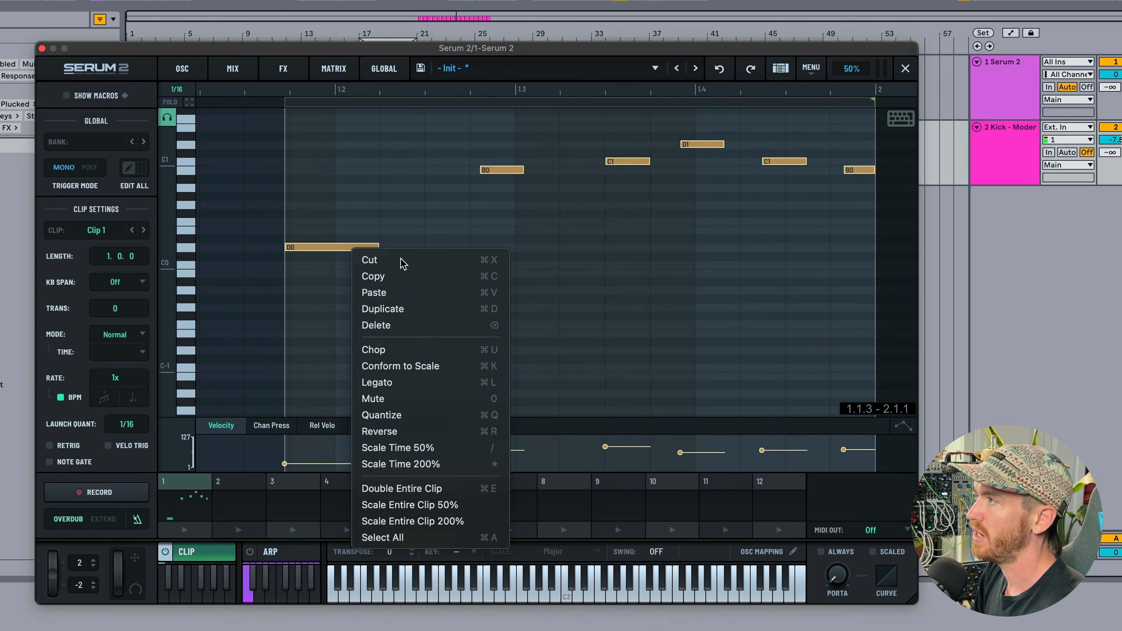
click(438, 421)
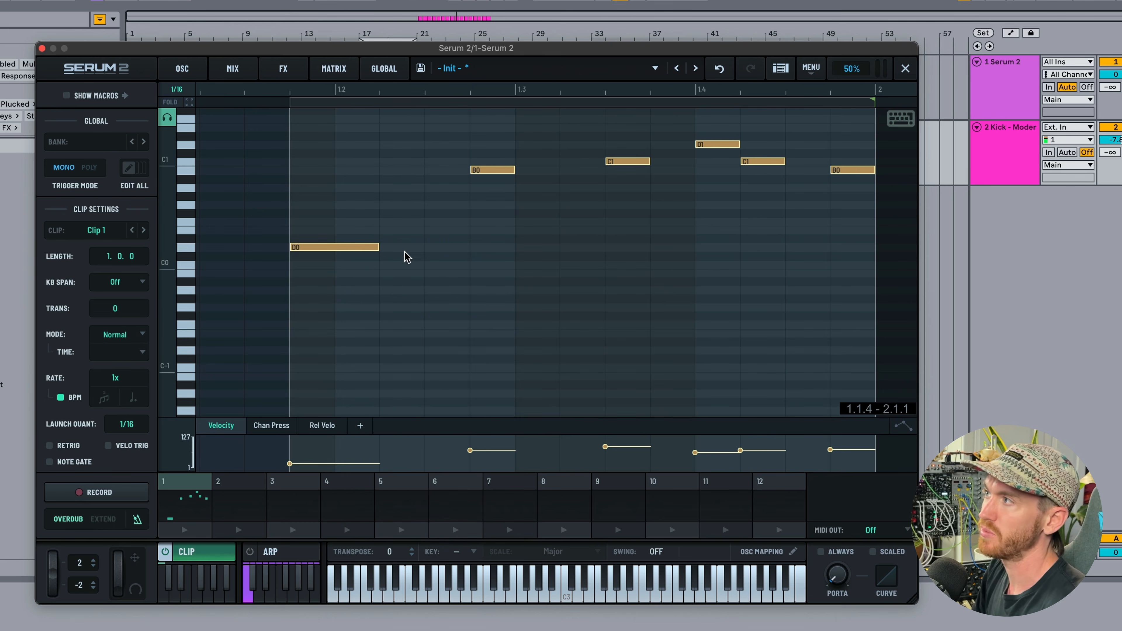
click(425, 267)
Play back clip 1 to check the timing of the quantized notes.
scroll(453, 288, up, 5)
scroll(552, 283, down, 5)
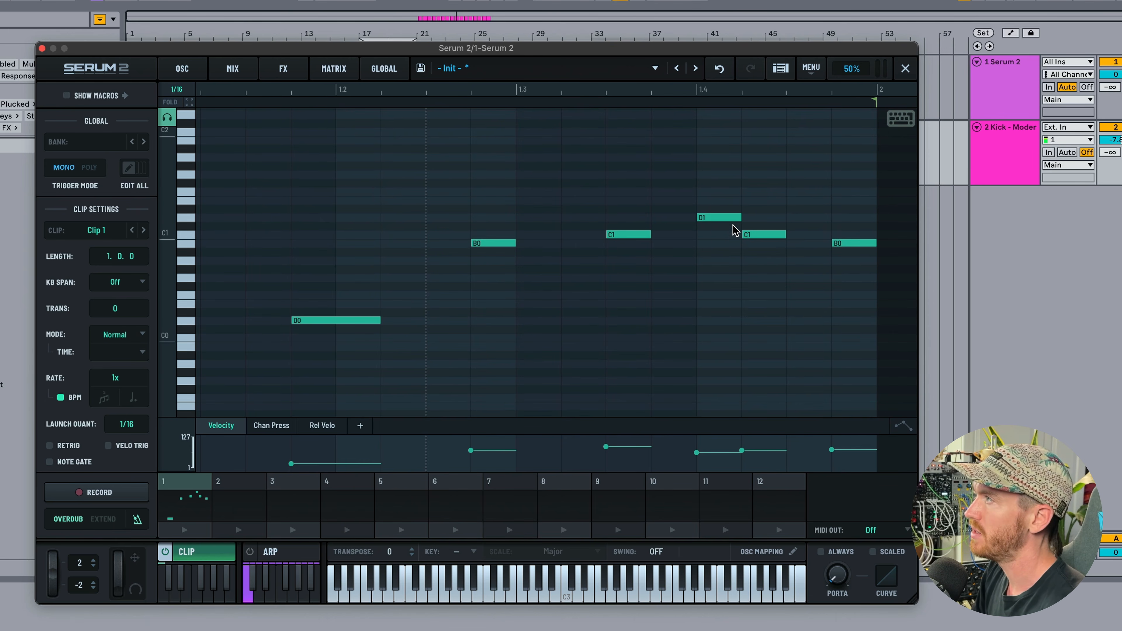
scroll(720, 234, left, 2)
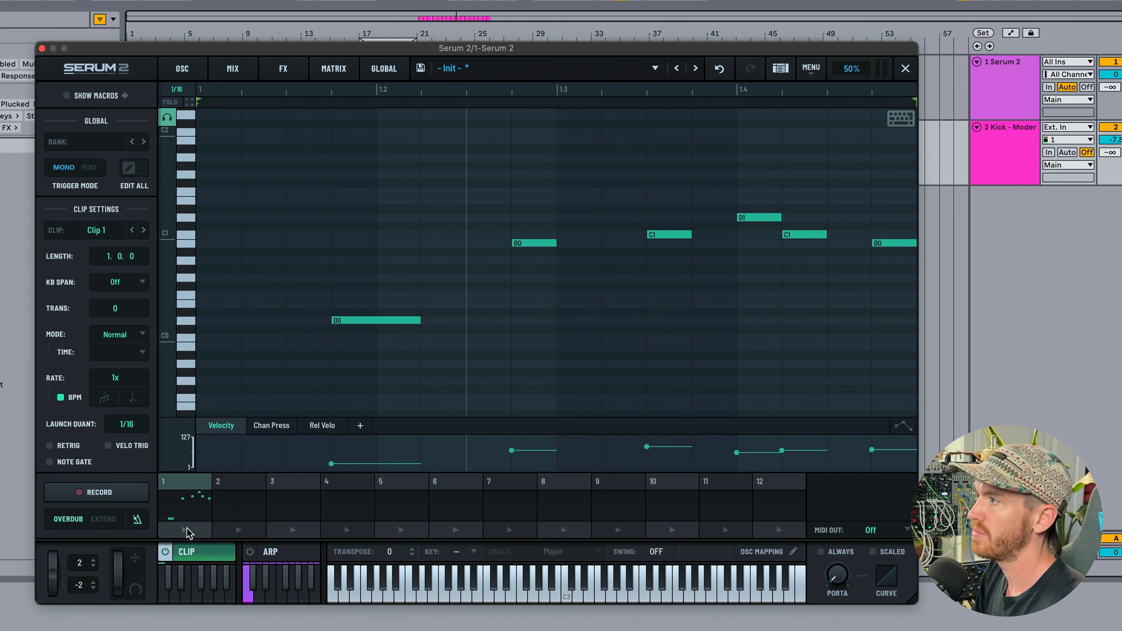
click(184, 530)
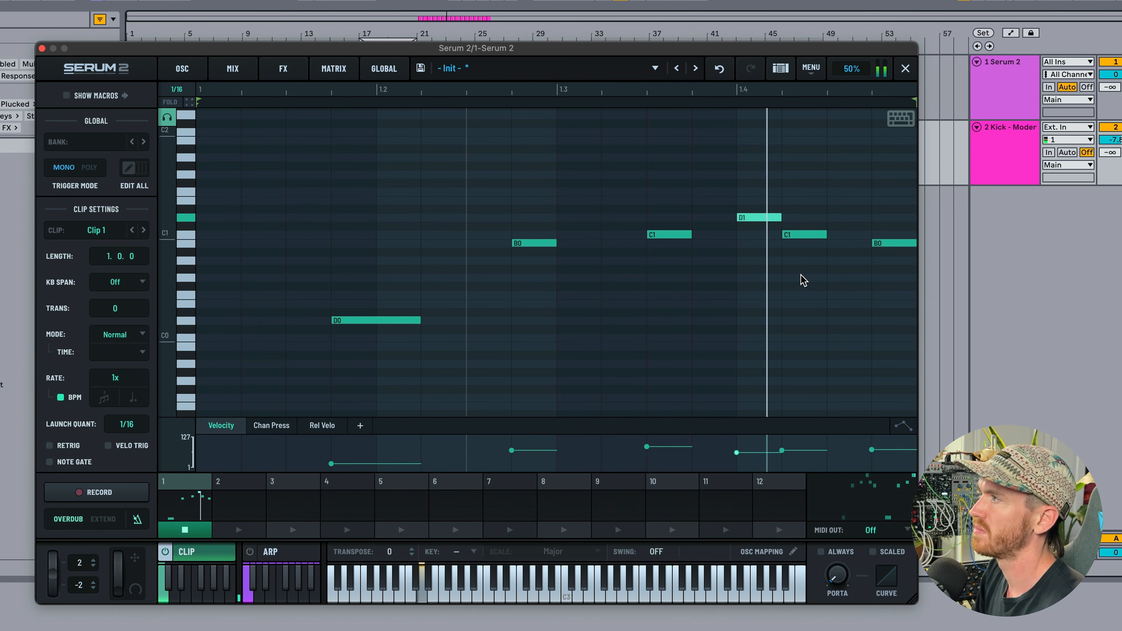
scroll(581, 318, down, 1)
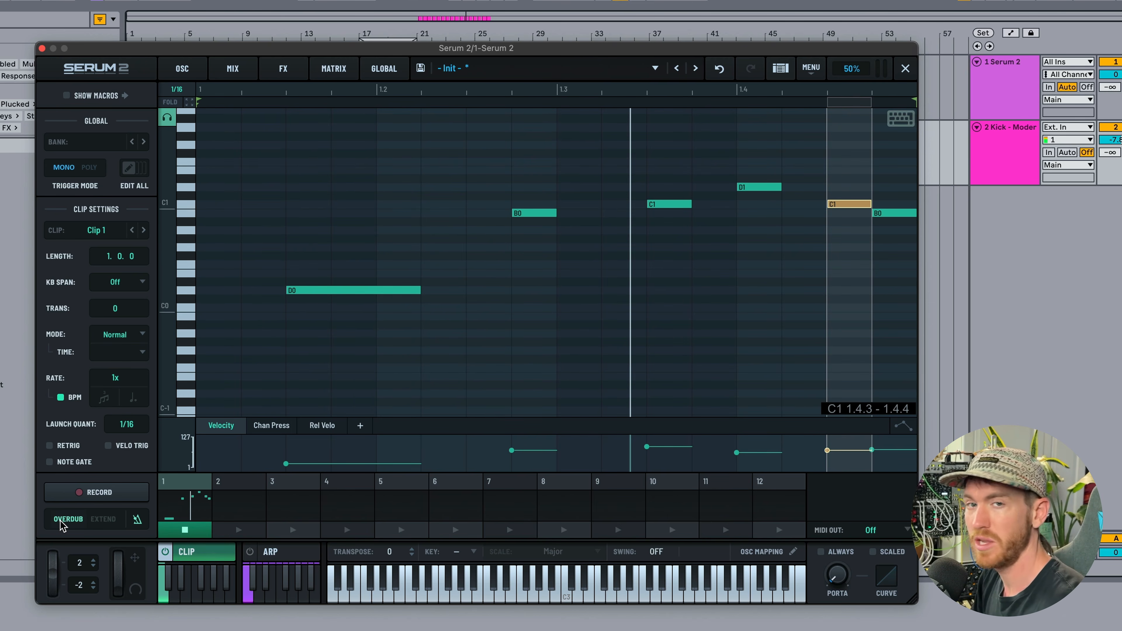
Switch the recording mode to Extend and back to Overdub, and delete all notes from clip 1.
click(103, 519)
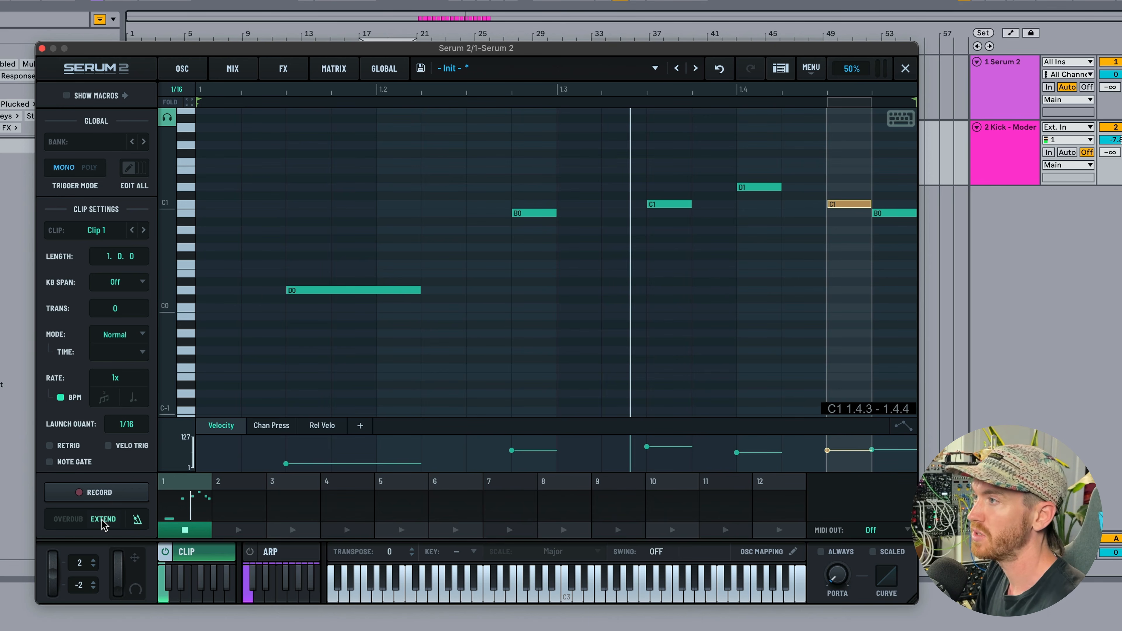
click(69, 520)
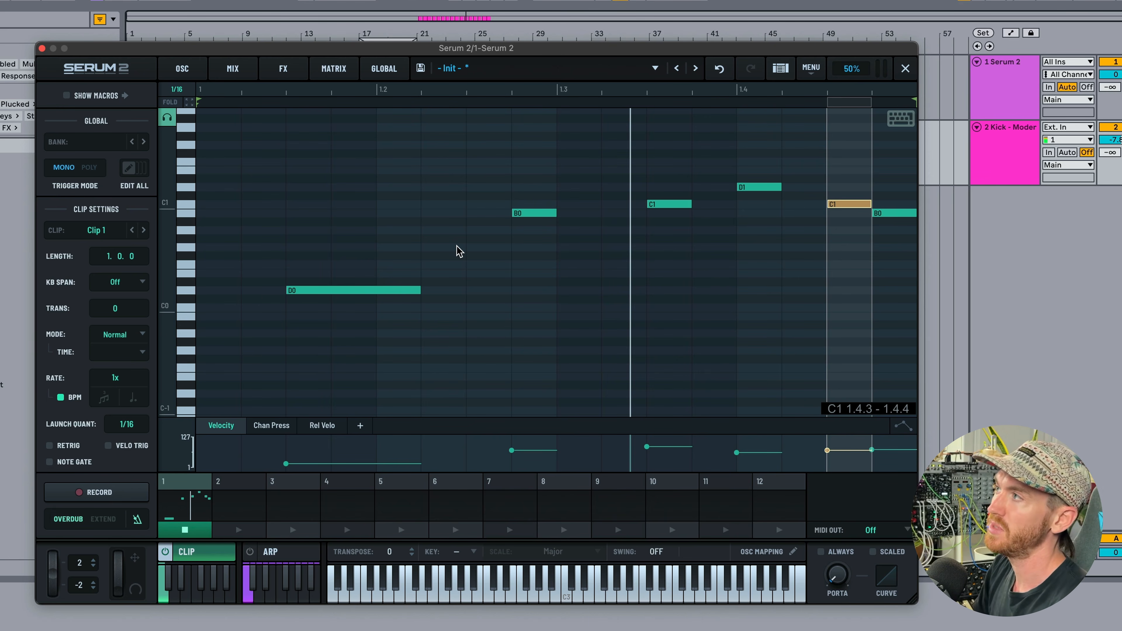
scroll(458, 251, up, 1)
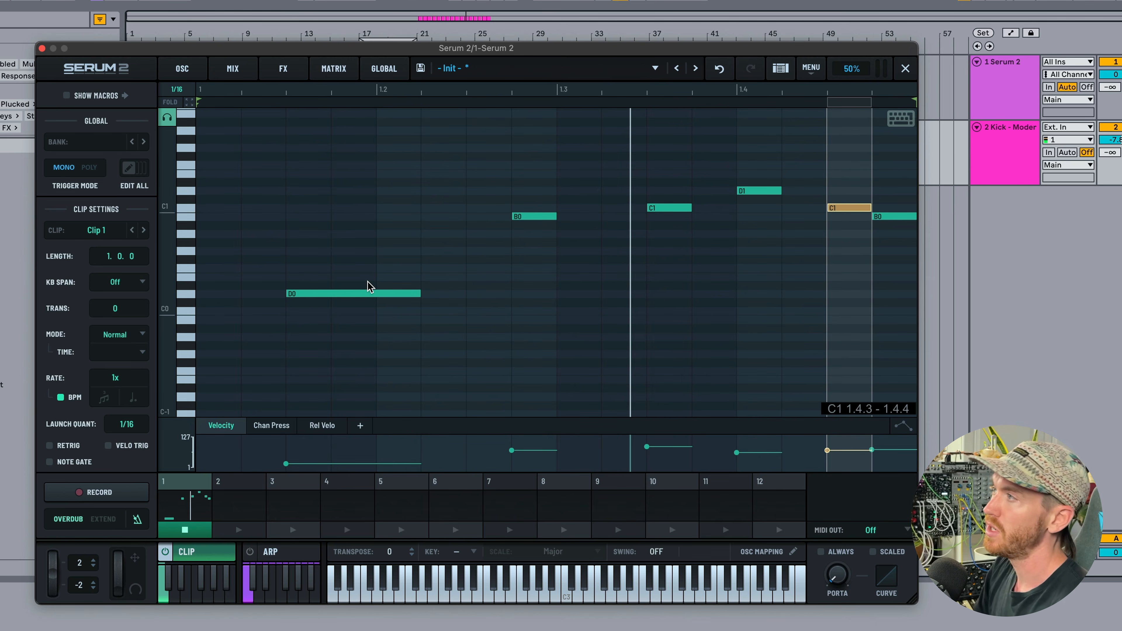
drag(246, 146, 923, 437)
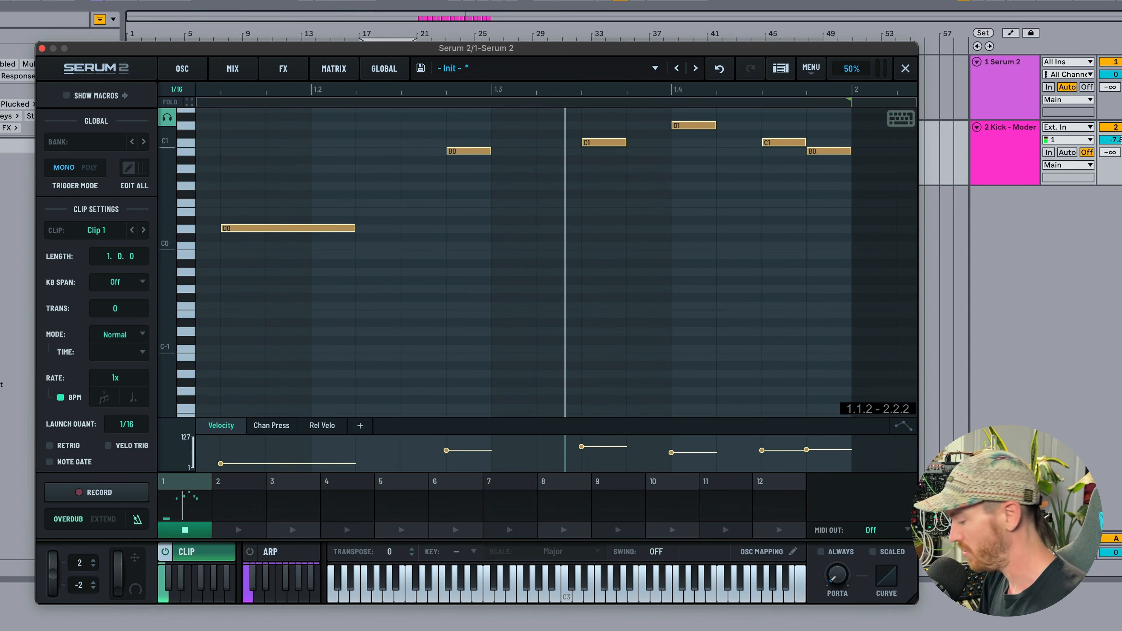
key(Delete)
scroll(812, 195, left, 3)
scroll(812, 194, up, 10)
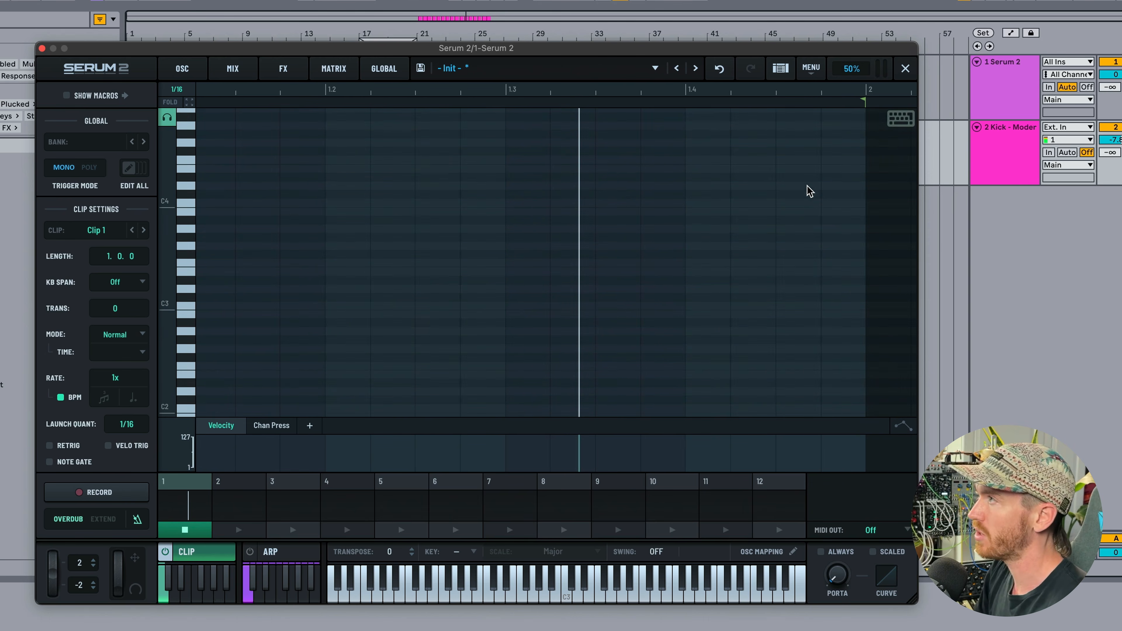
Record a repeating pattern of C0, C1 and G1 notes into clip 1 and delete the stray notes at its start and end.
click(98, 492)
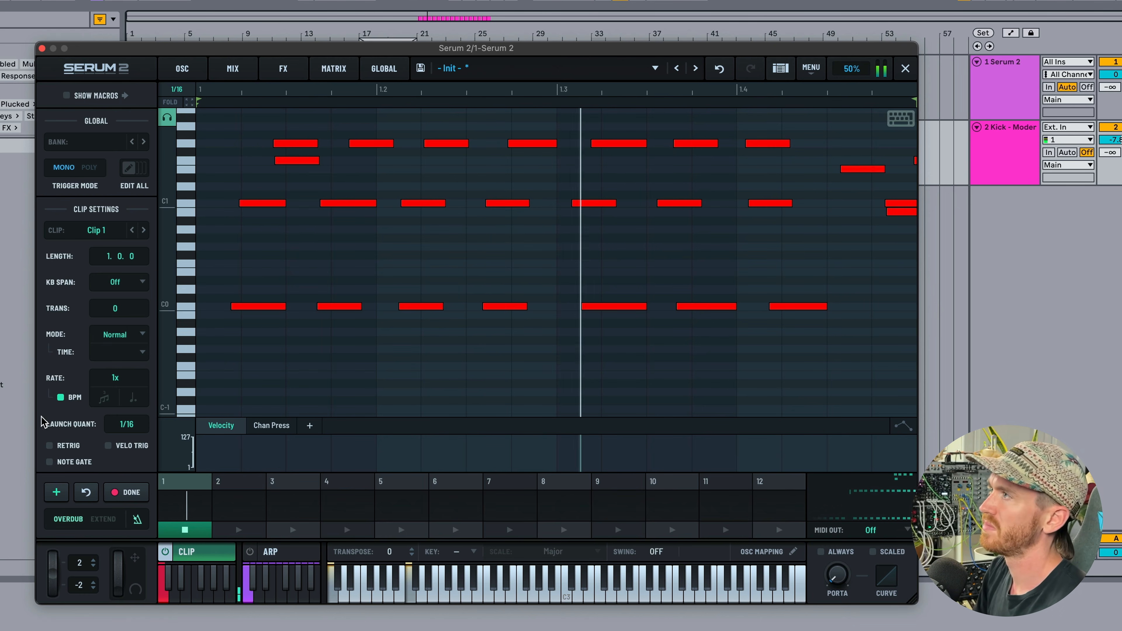
click(126, 492)
click(305, 160)
key(Delete)
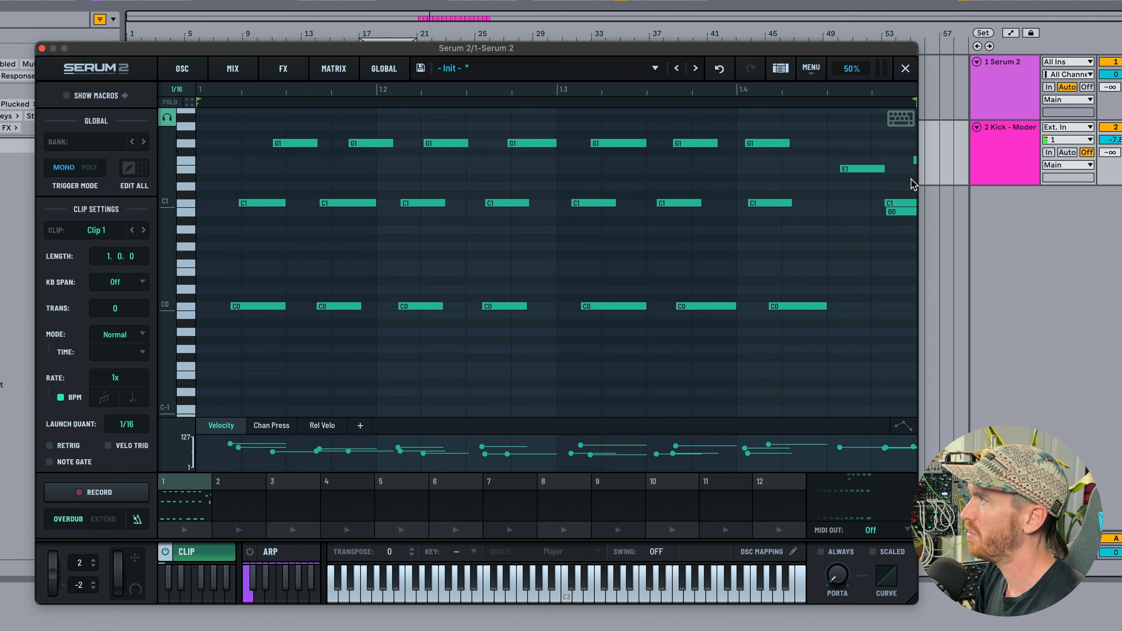
drag(866, 155, 915, 217)
key(Delete)
scroll(732, 233, left, 2)
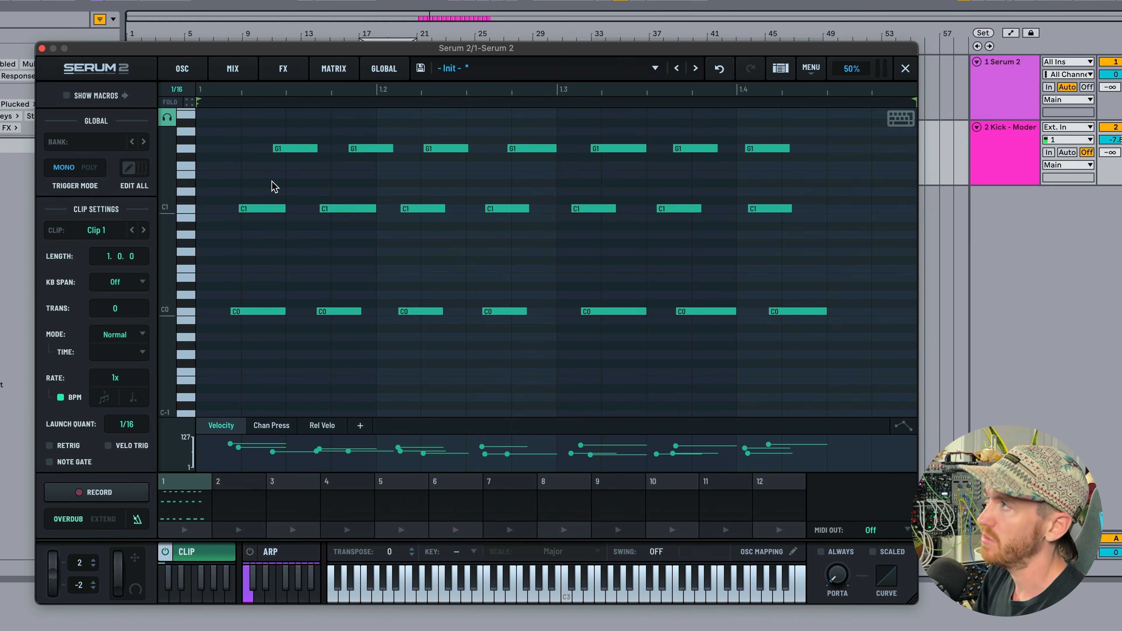
Quantize all the notes in clip 1 to the 1/16 grid.
click(274, 185)
drag(223, 139, 1008, 478)
scroll(750, 301, up, 3)
scroll(751, 308, left, 3)
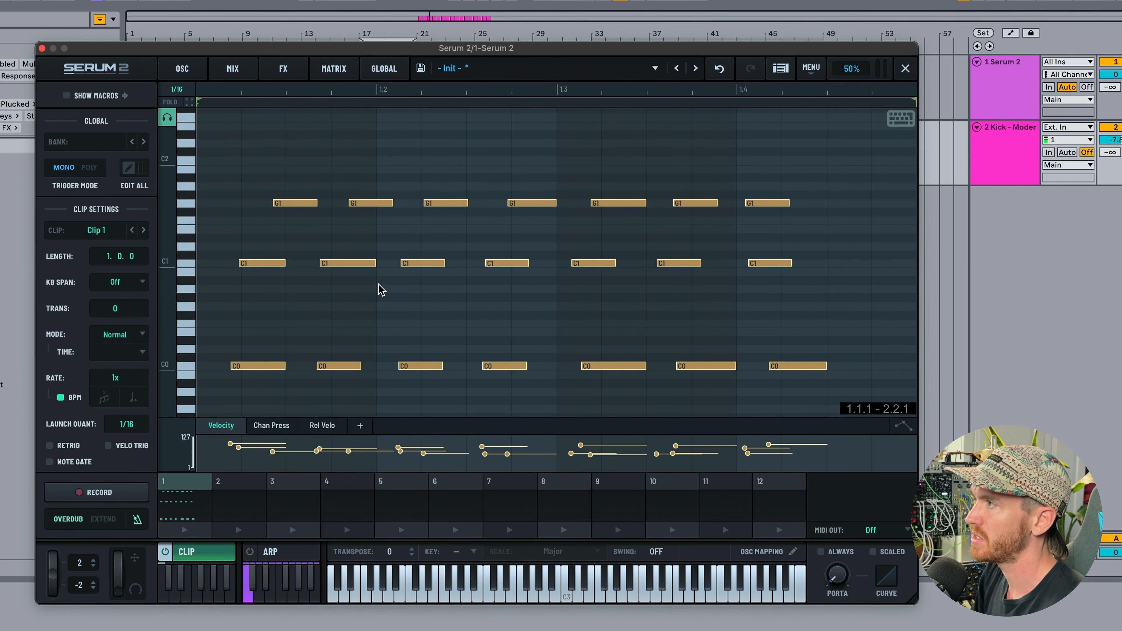
key(super+u)
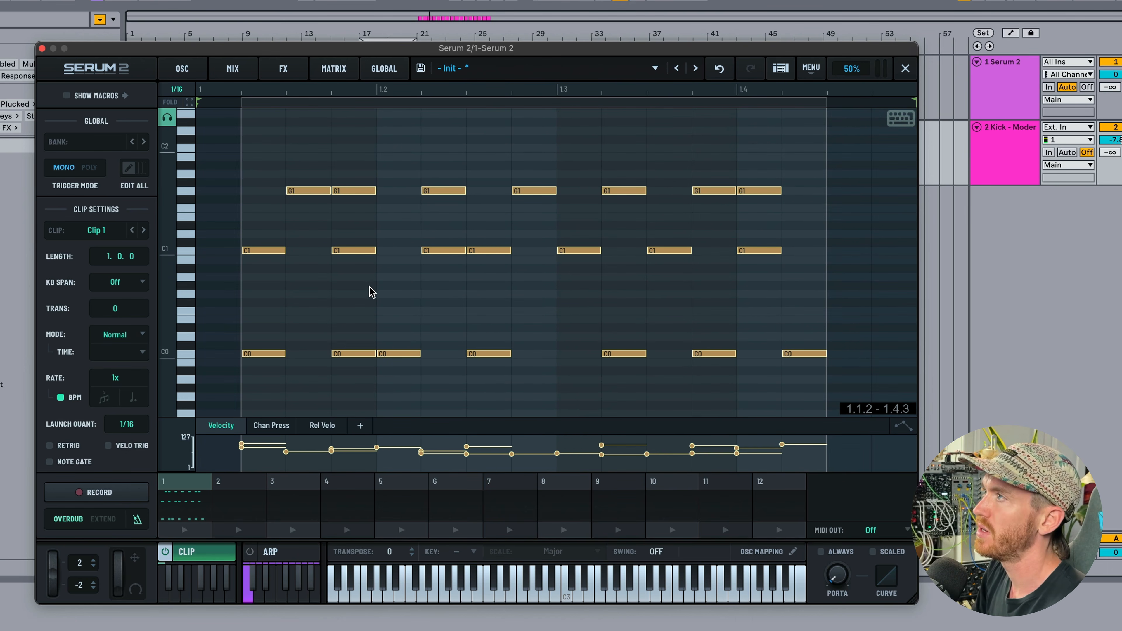
click(372, 293)
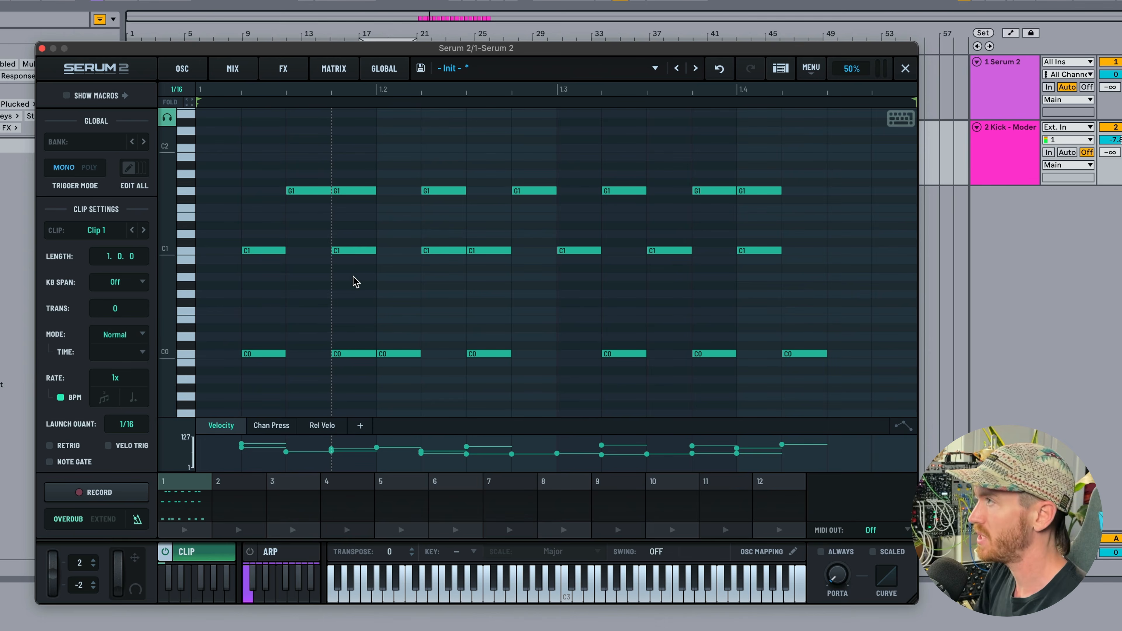
Undo the 1/16 quantization of the clip 1 notes.
key(super+z)
click(406, 312)
click(433, 345)
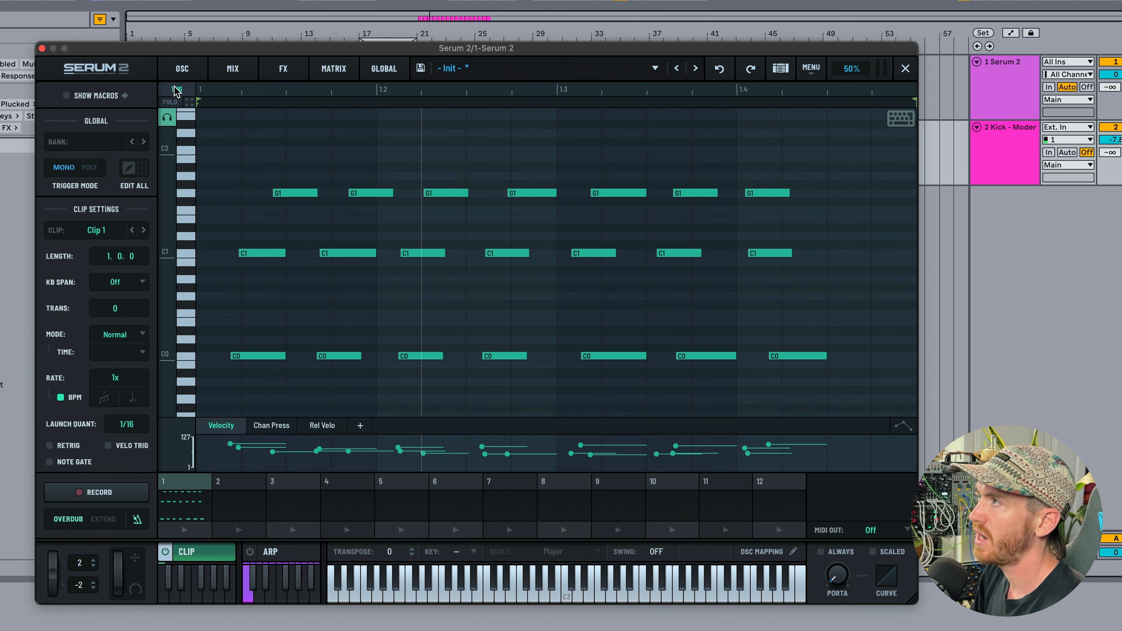
Set the piano roll grid to 1/8 and quantize all the notes in clip 1 to it.
drag(175, 91, 174, 97)
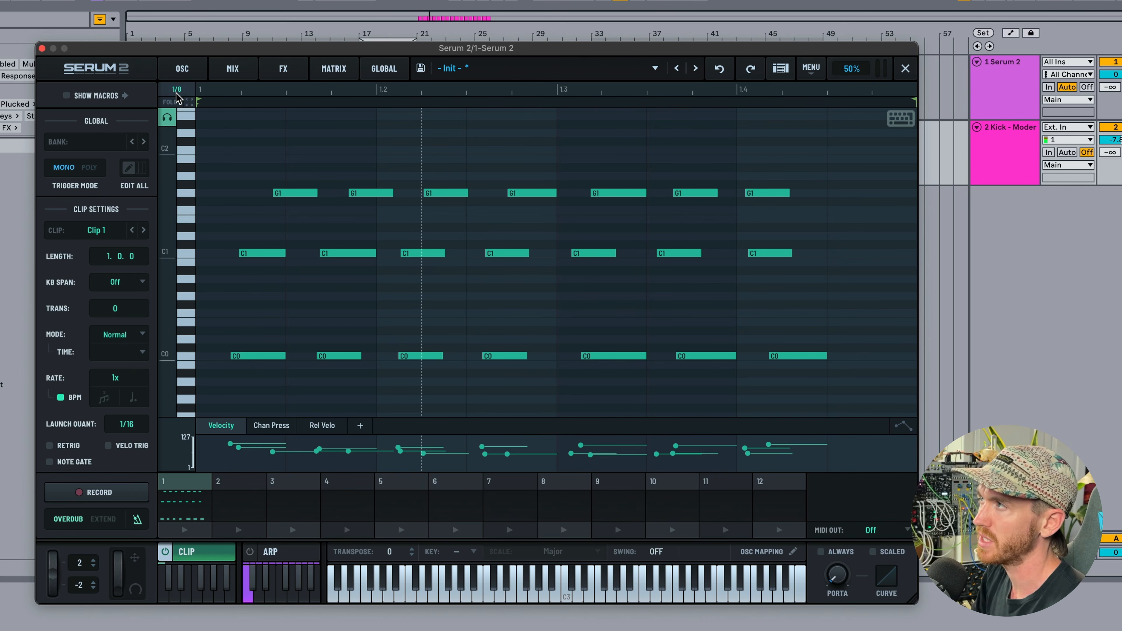
key(super+a)
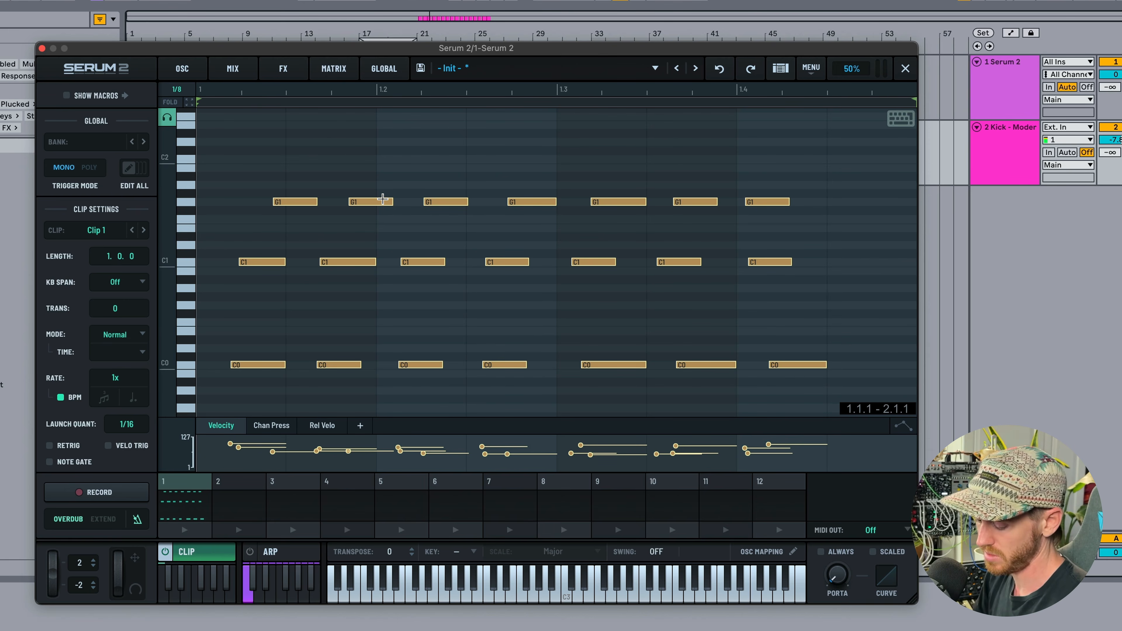
key(super+u)
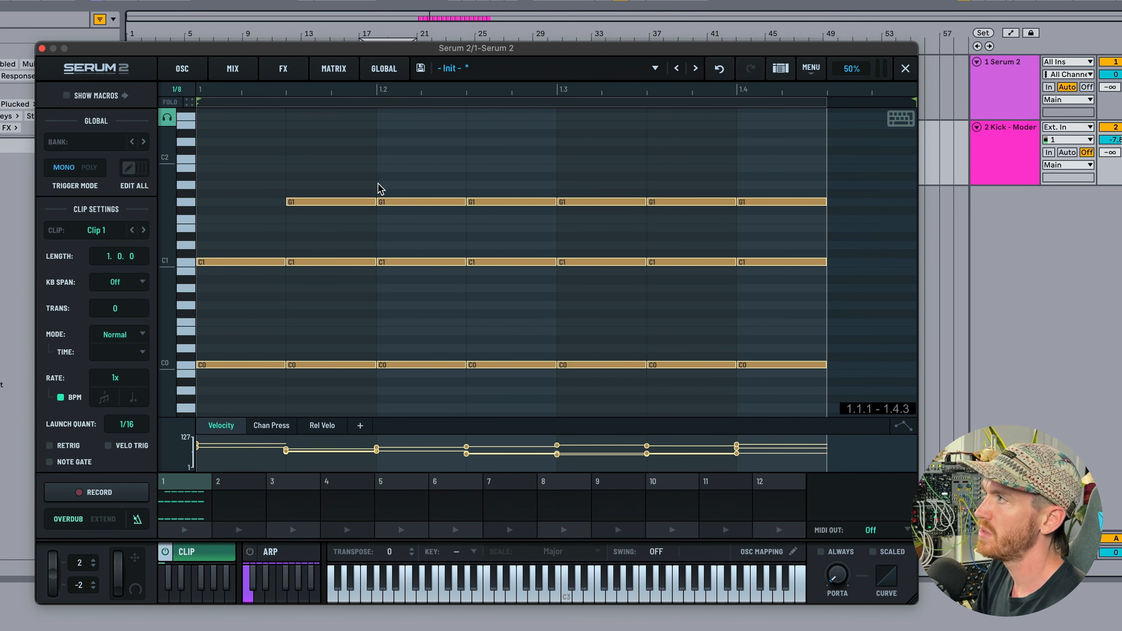
click(339, 253)
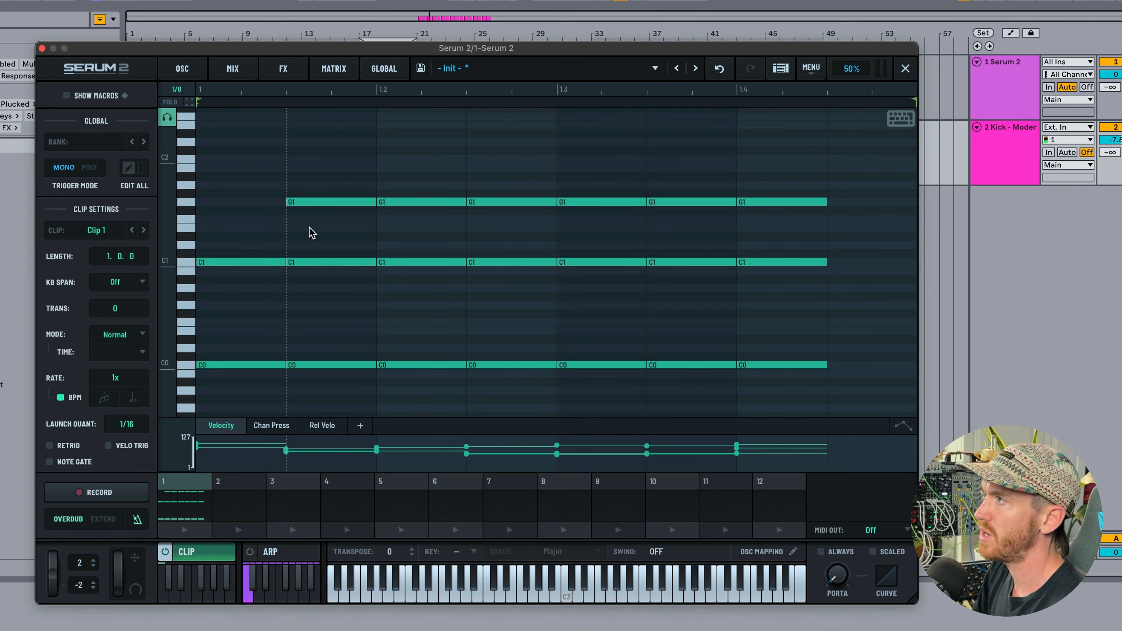
Add the missing 1/8-long G1 note at 1.1.1 in clip 1 and play the clip back.
double_click(233, 203)
scroll(511, 192, down, 2)
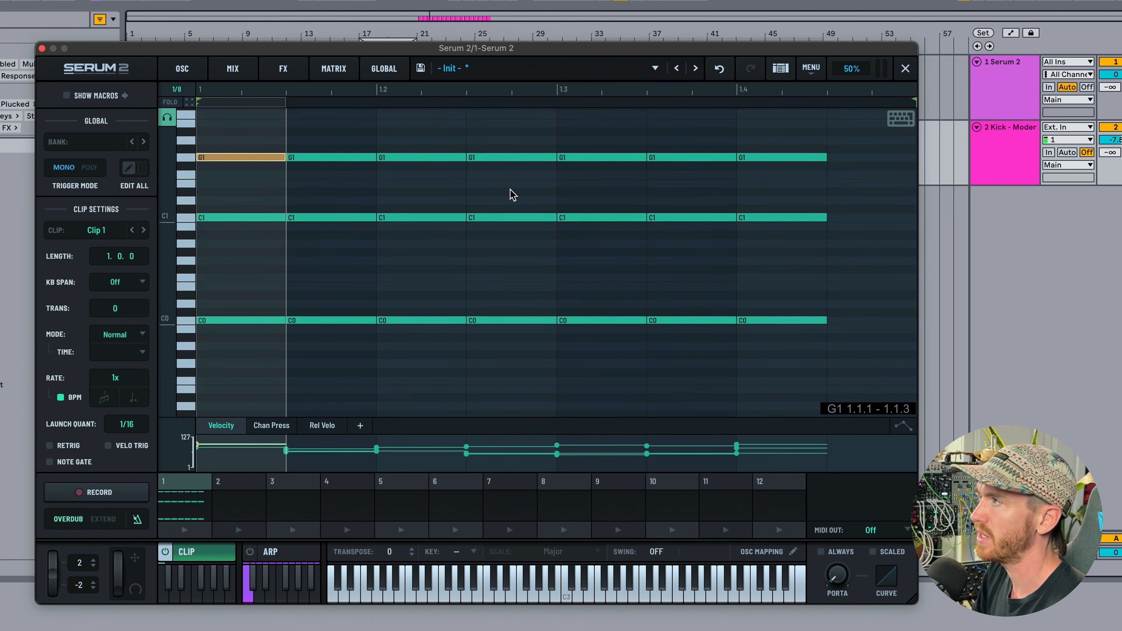
scroll(512, 195, up, 1)
key(space)
Delete all notes from clip 1 and record into it in Extend mode, lengthening the clip to 4 bars.
key(super+a)
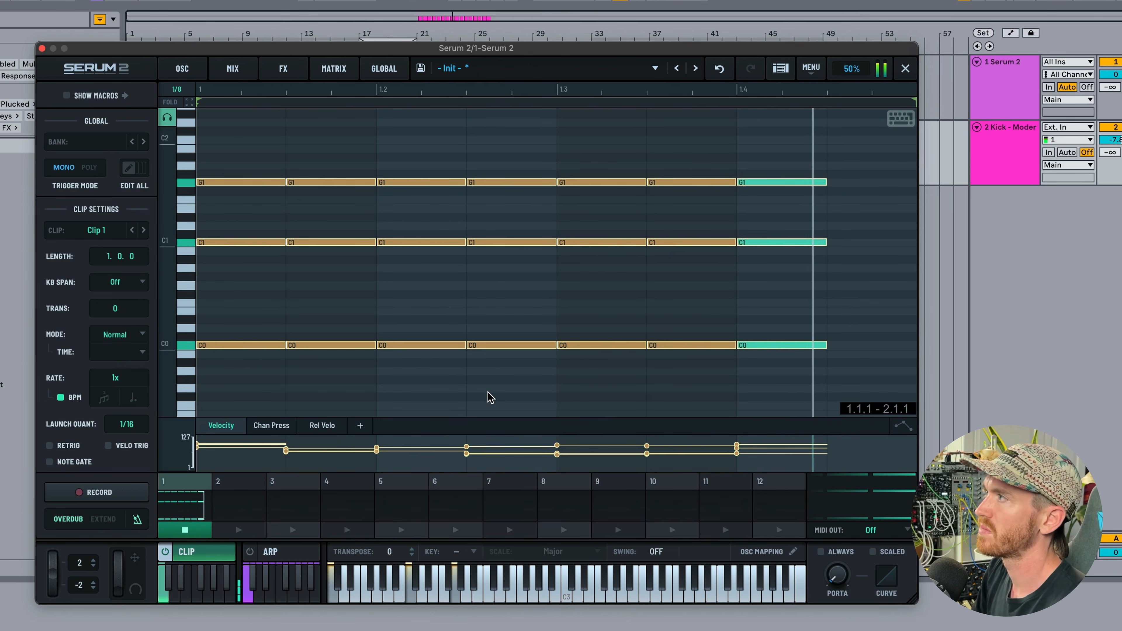
key(Delete)
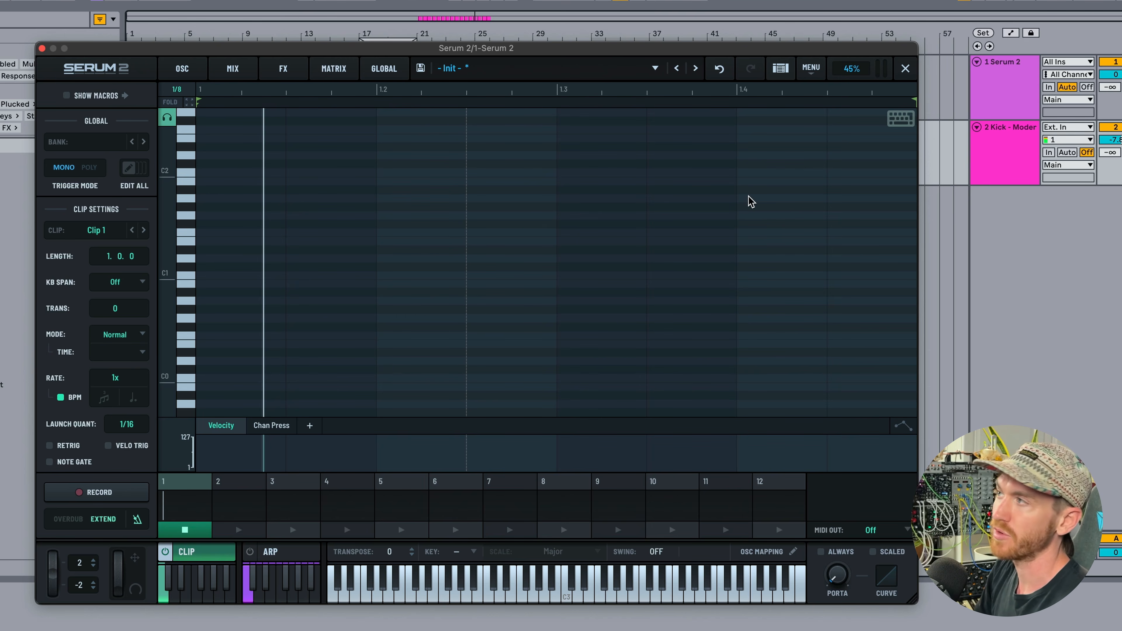
click(114, 489)
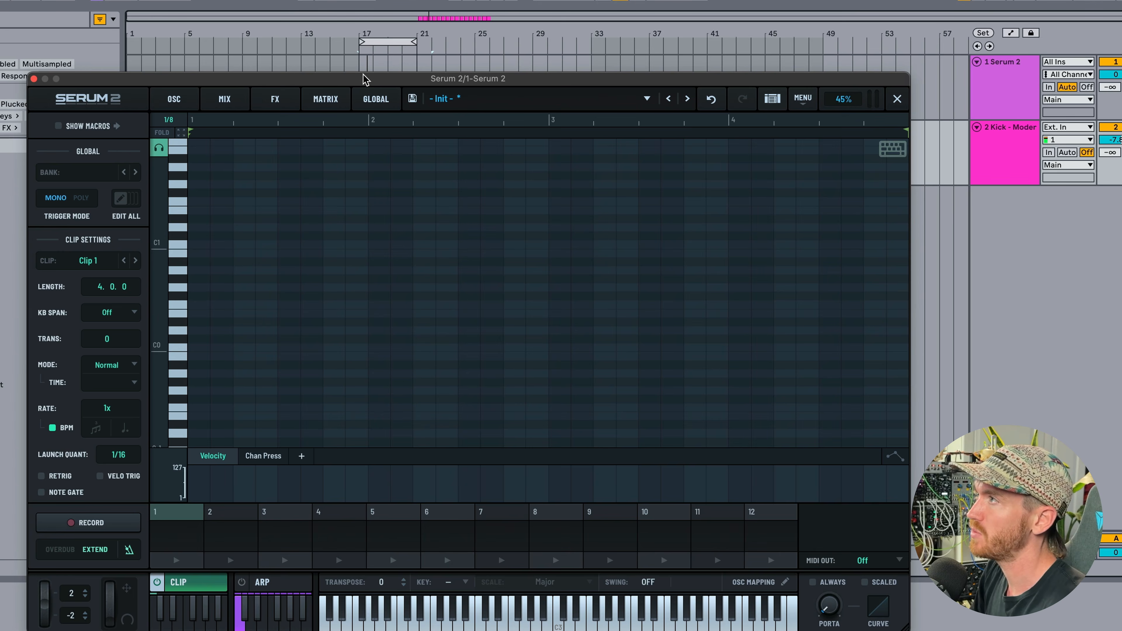
Move the synth window down to uncover the arrangement, set the insert marker at bar 21, and move the window back up.
mouse_move(364, 76)
mouse_down()
mouse_move(362, 147)
mouse_move(444, 118)
mouse_up()
click(416, 104)
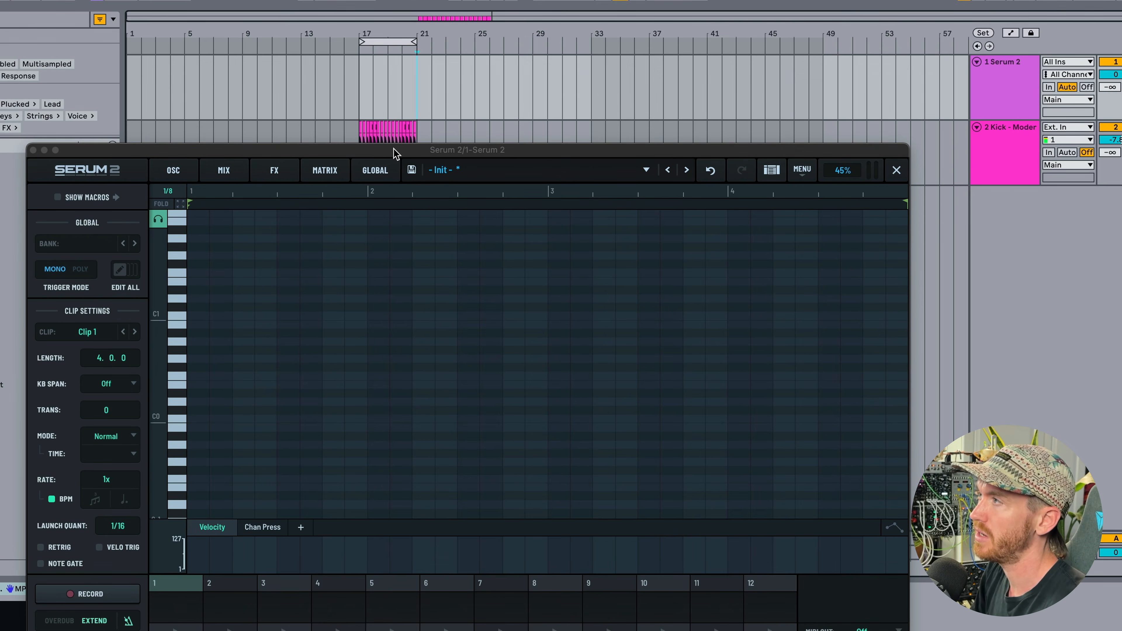
drag(393, 148, 392, 52)
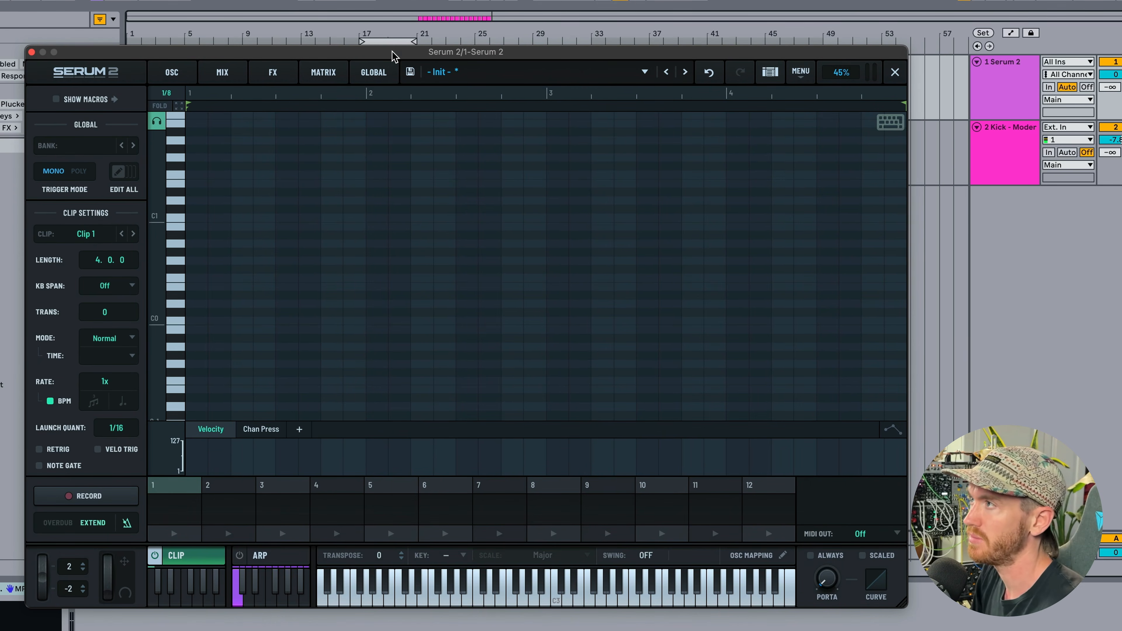
Toggle the recording metronome twice and set the recording mode to Overdub.
click(126, 523)
click(127, 524)
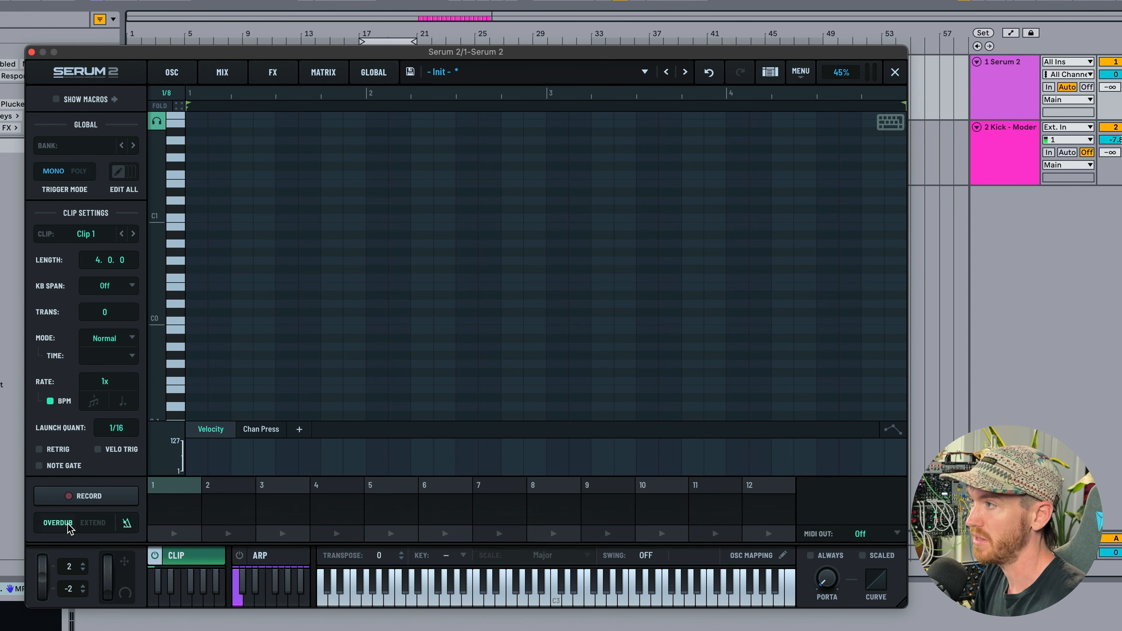
scroll(329, 238, up, 3)
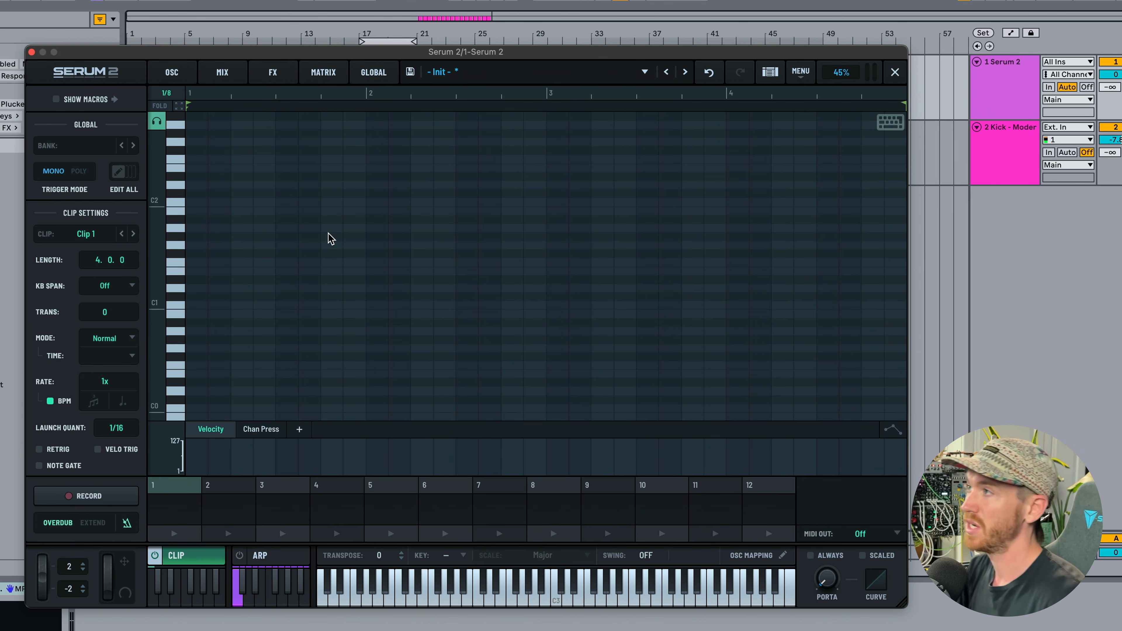